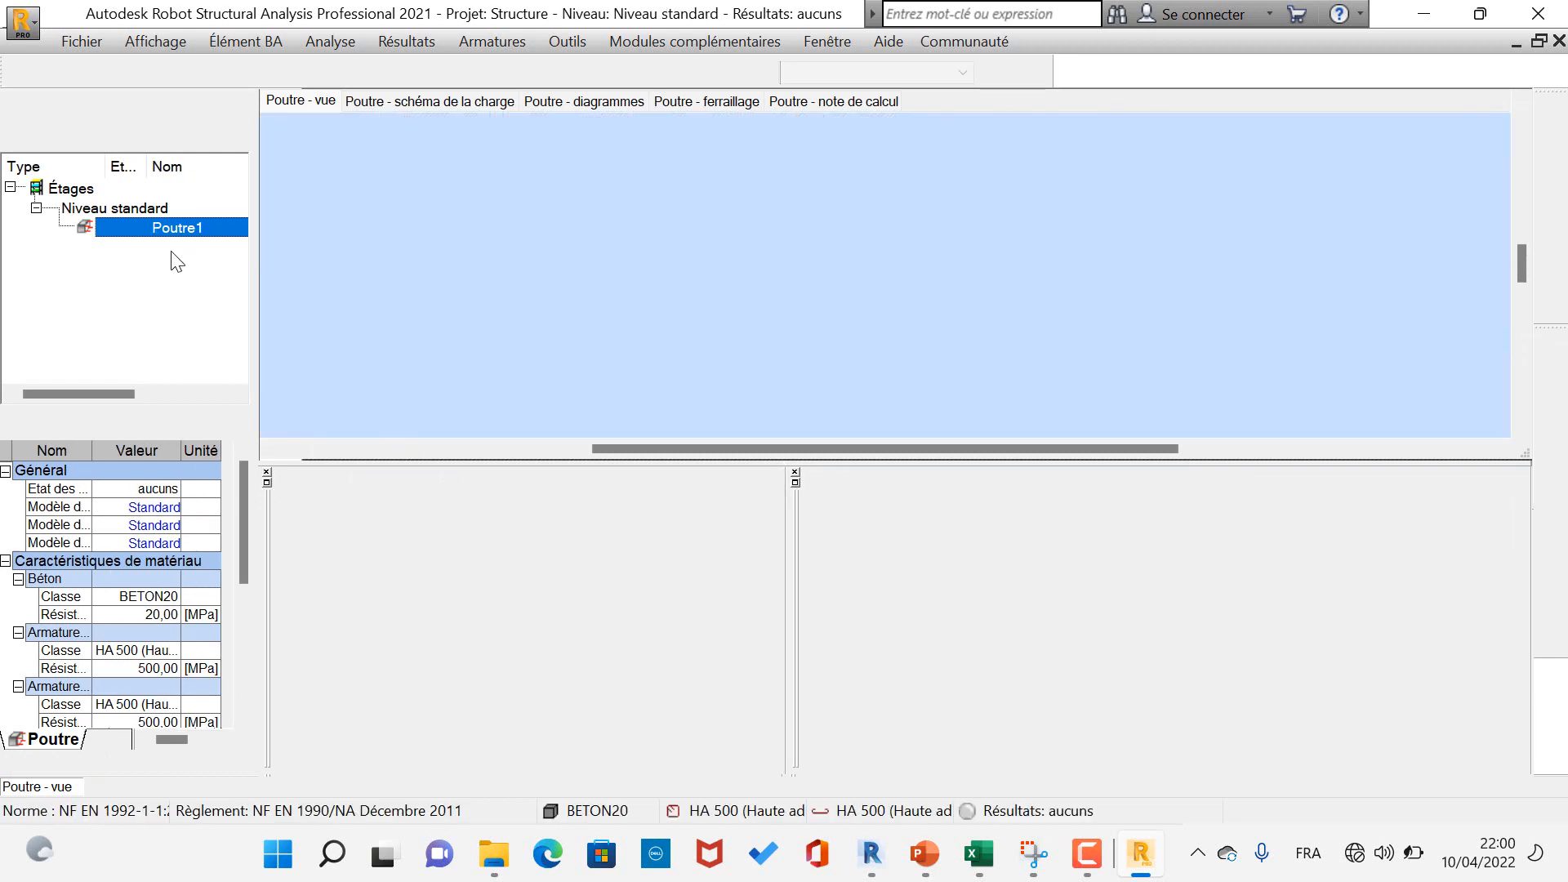
# - Rename the beam Poutre1 under Niveau standard as LR
pyautogui.rightClick(158, 230)
pyautogui.moveTo(200, 281)
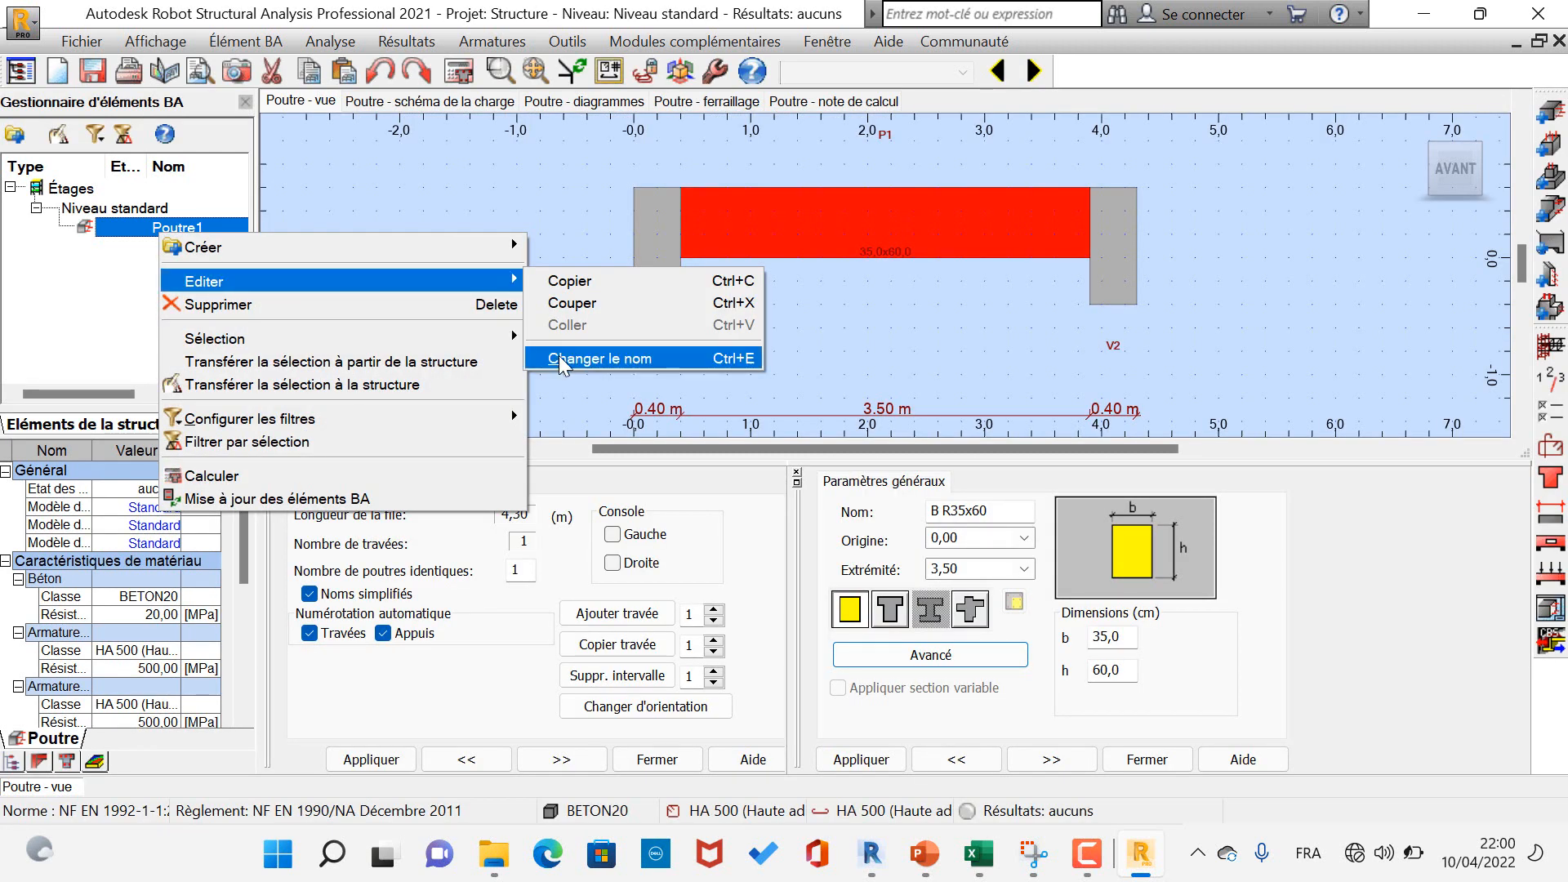
pyautogui.click(559, 355)
pyautogui.write('LR')
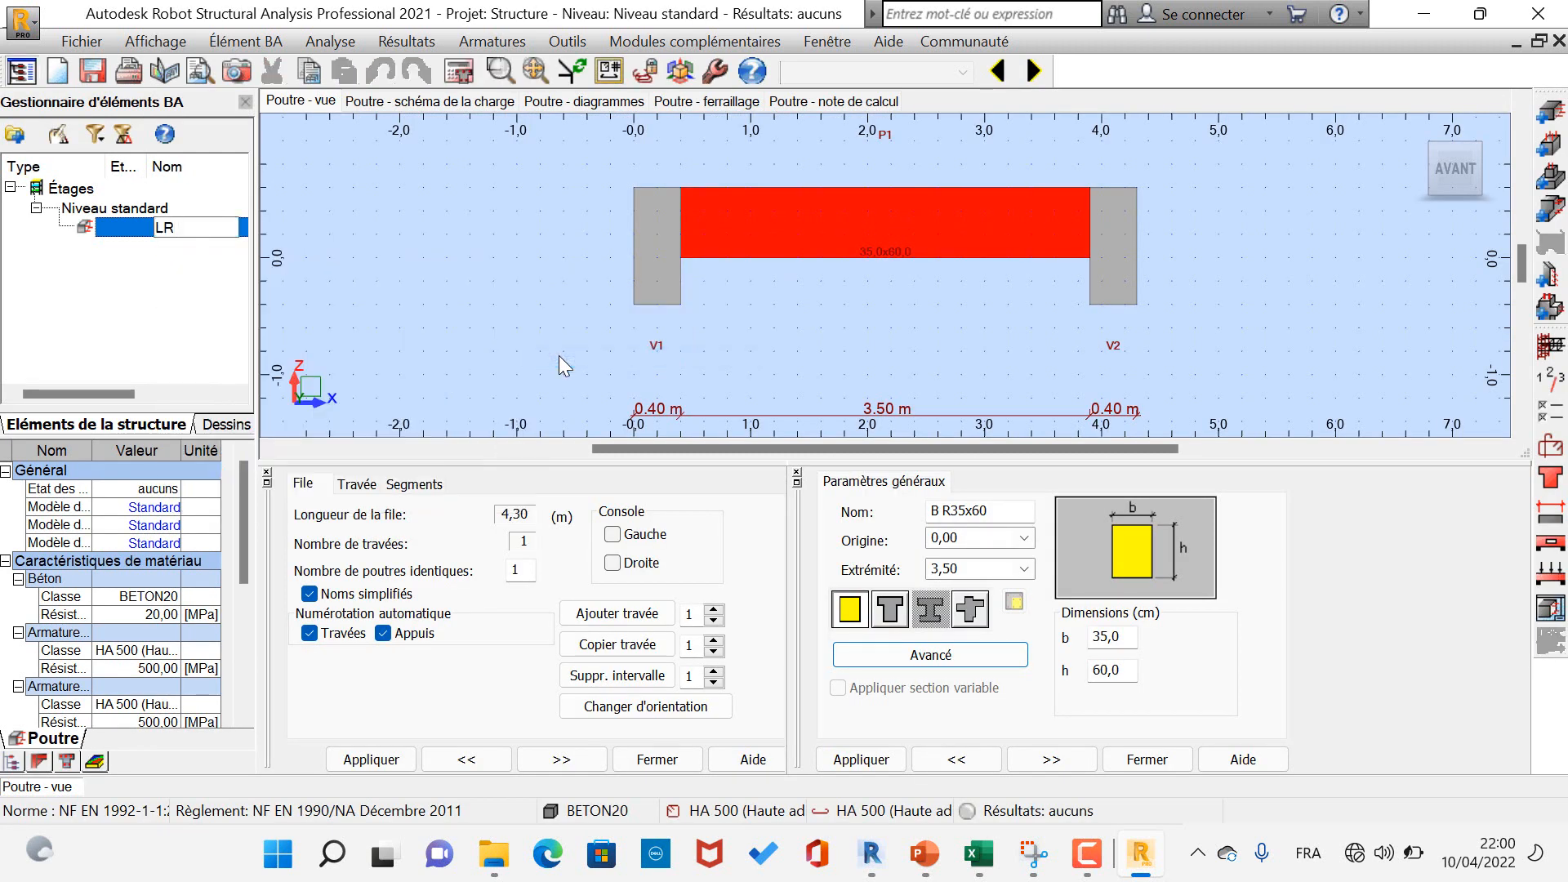
pyautogui.press('Return')
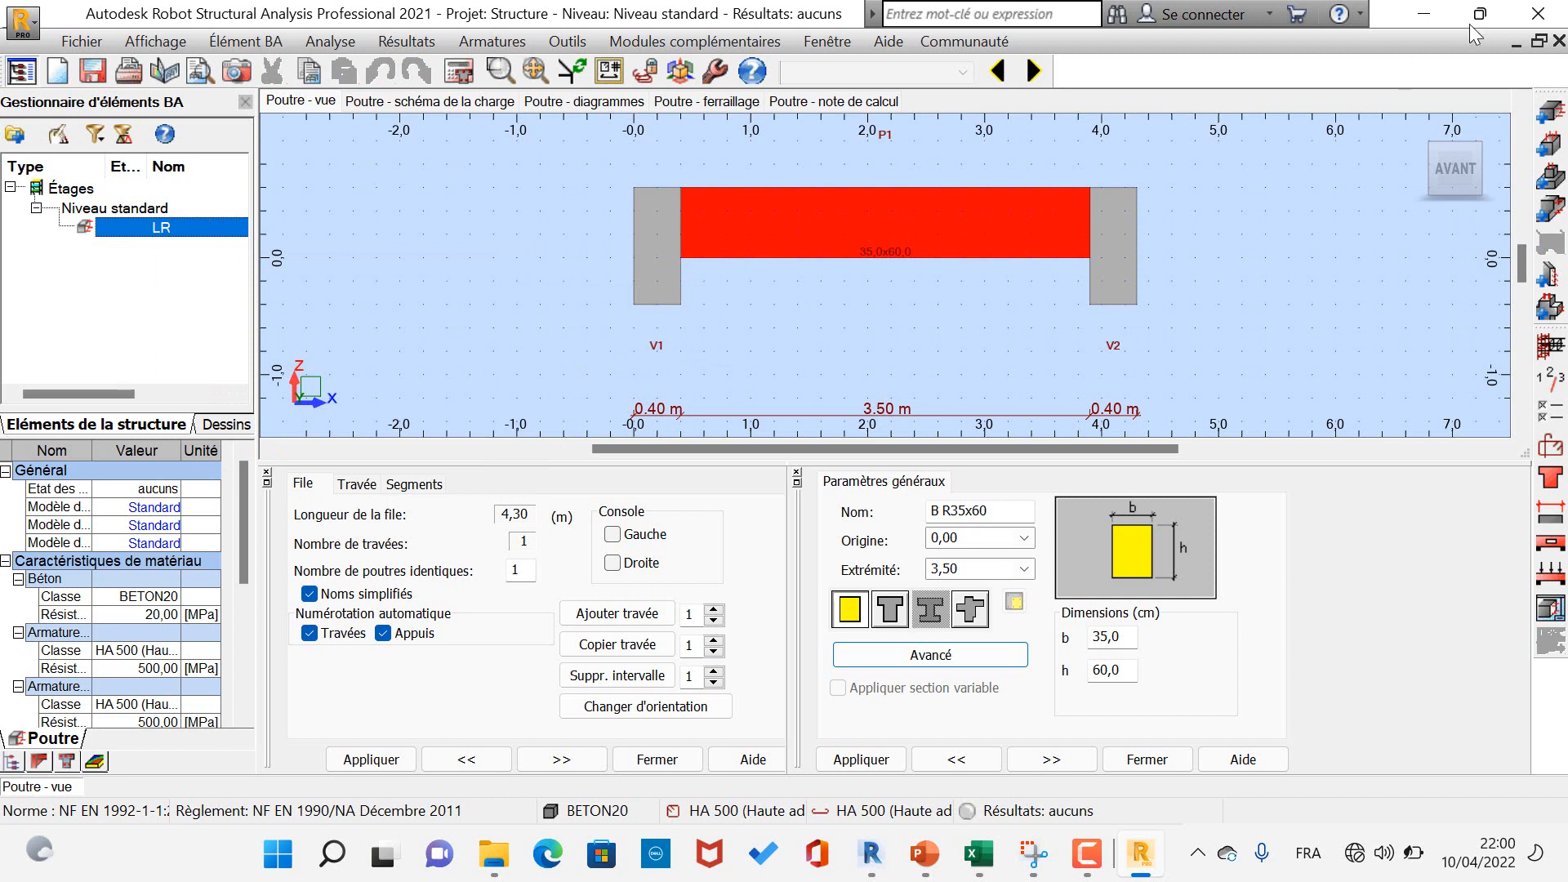
# - Set the rectangular beam section's width b to 20 cm and apply it
pyautogui.click(1124, 638)
pyautogui.write('2')
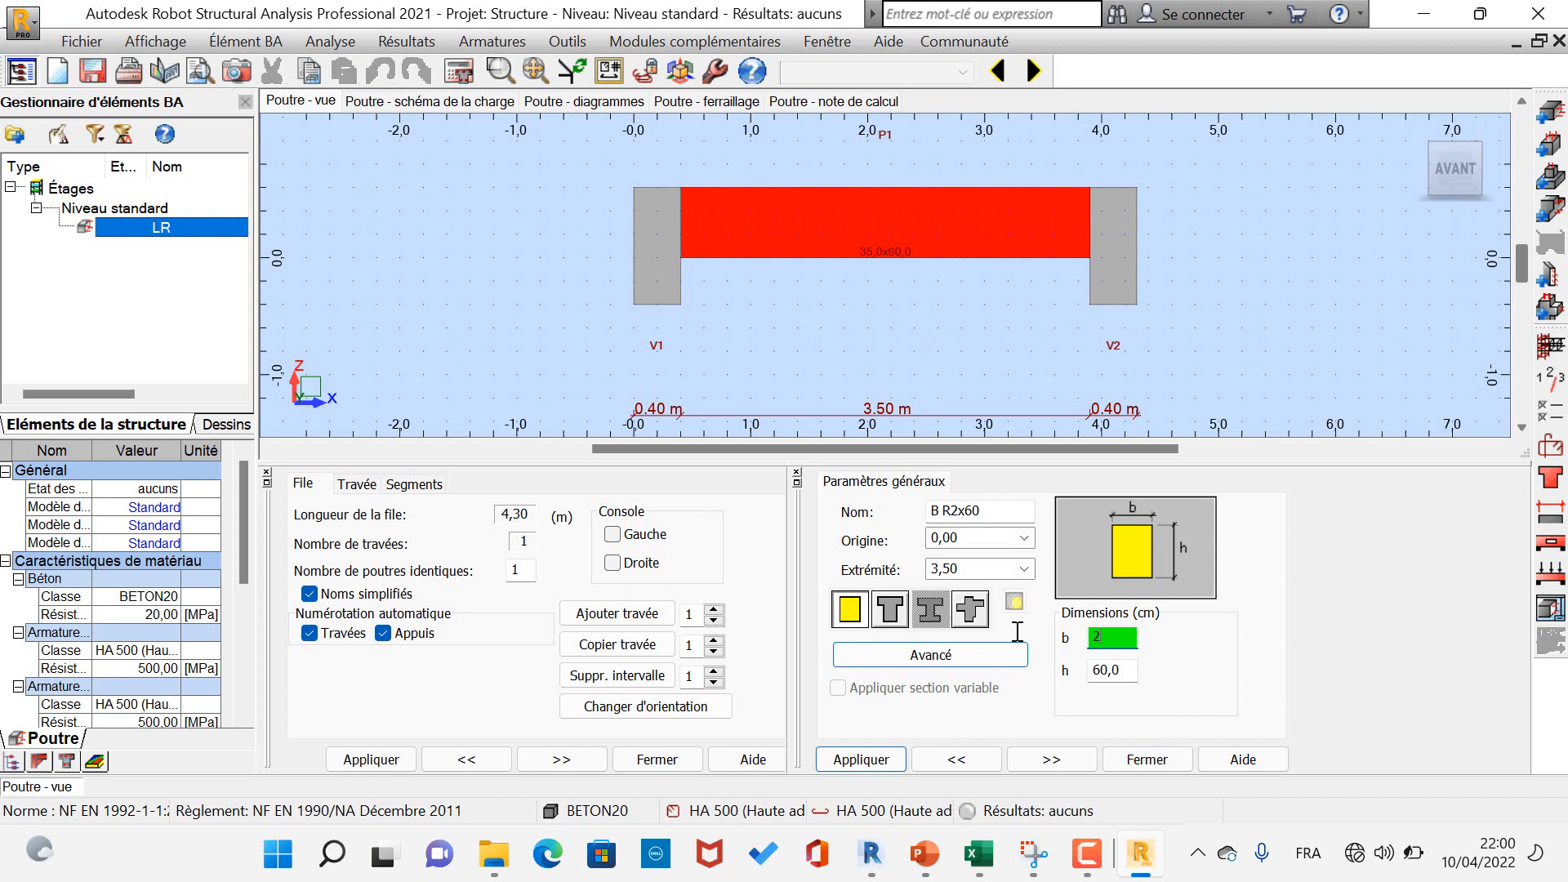
pyautogui.write('0')
pyautogui.press('Tab')
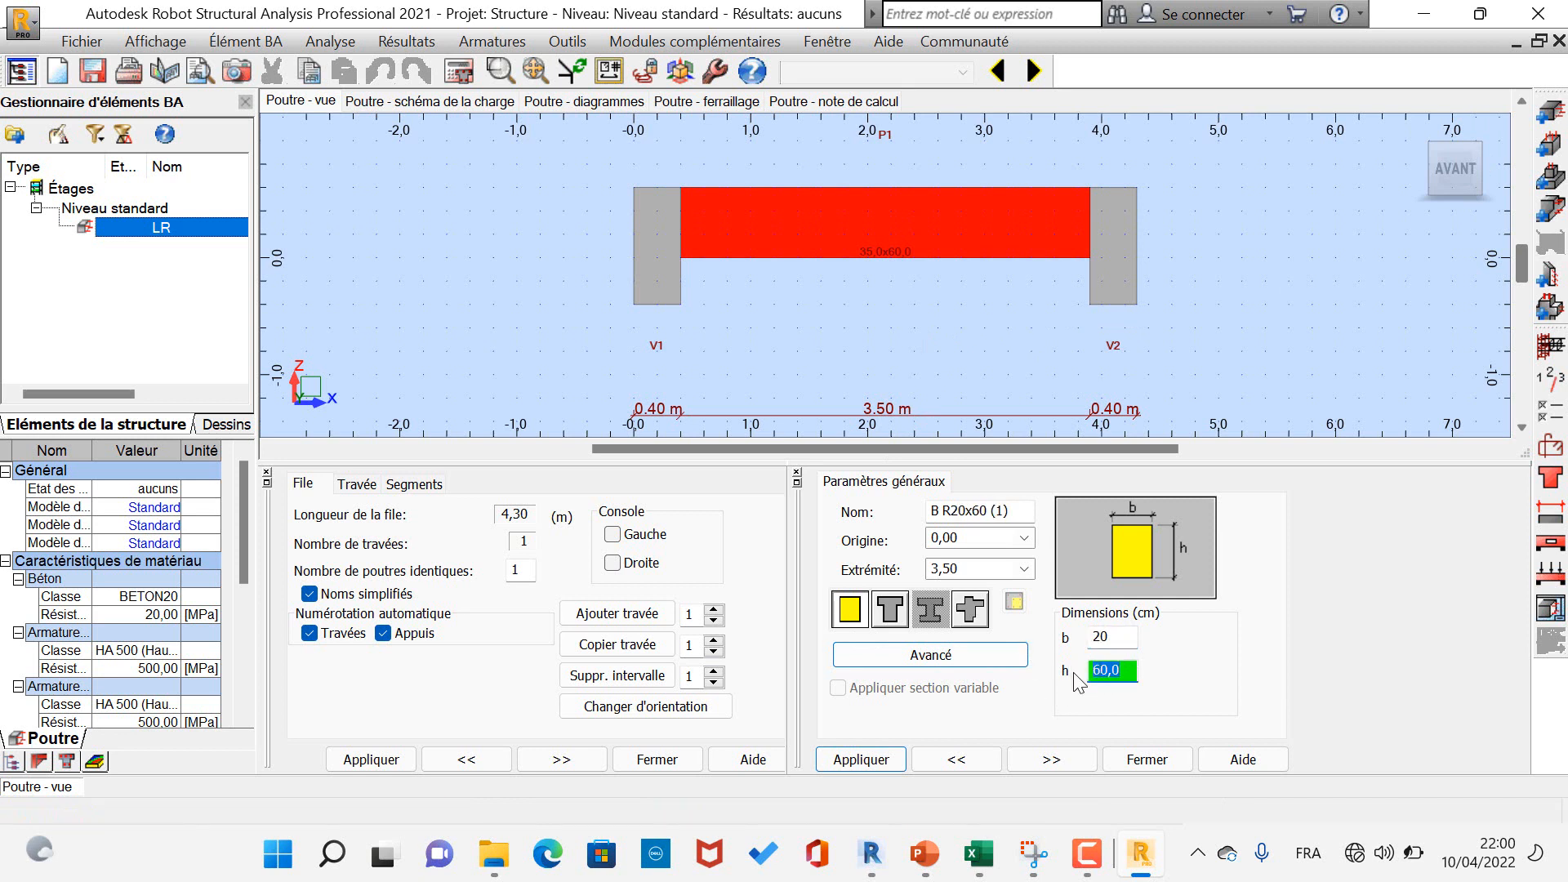
pyautogui.click(842, 762)
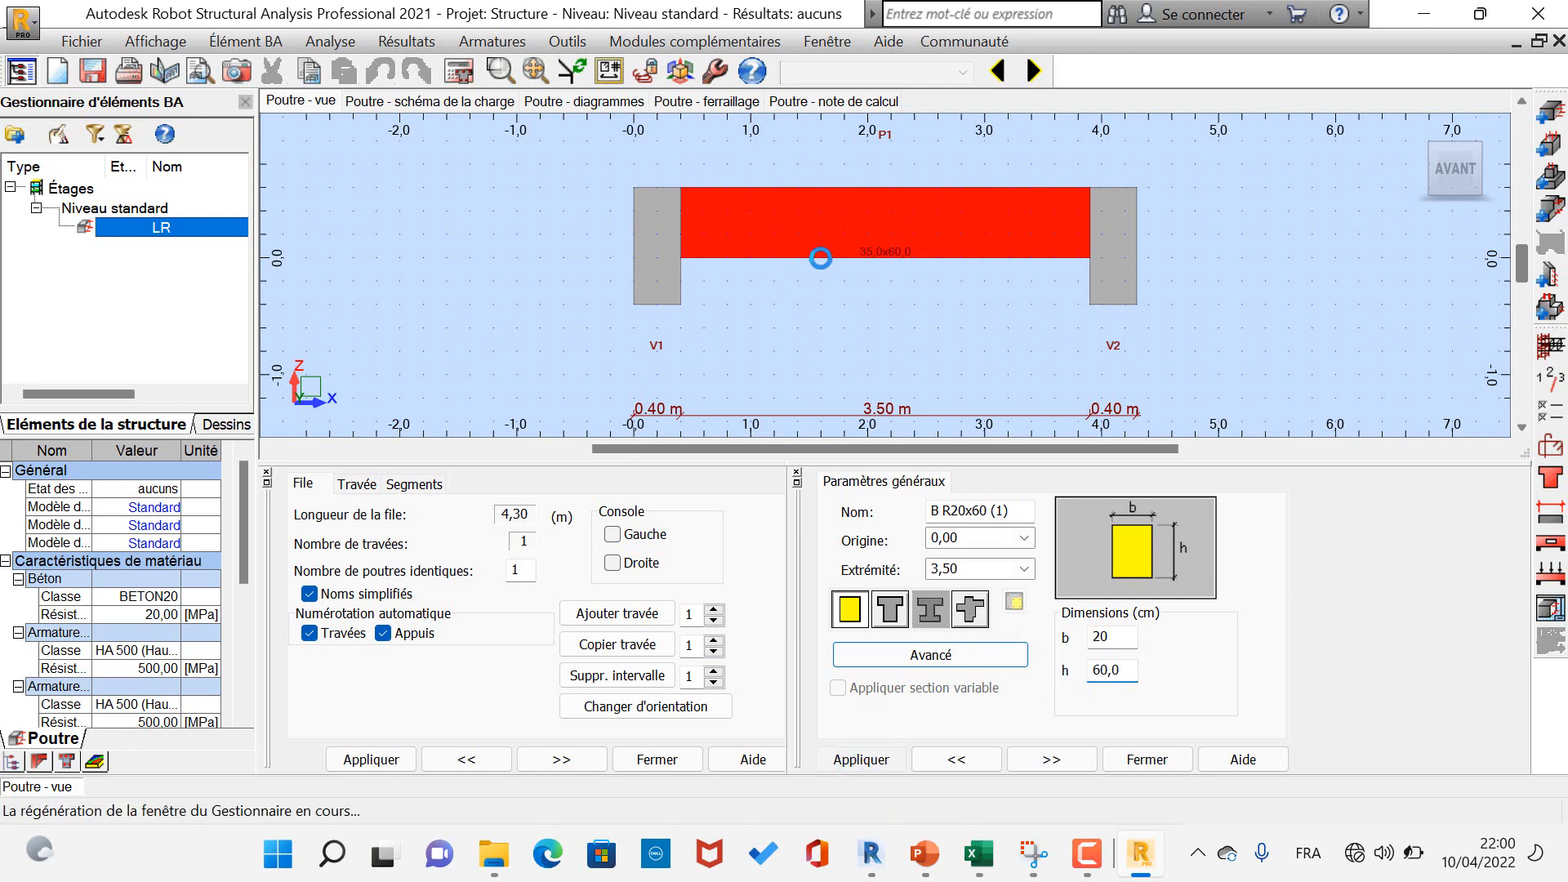
# - Set the length of span P1 to 5,35 m in the span parameters
pyautogui.click(357, 483)
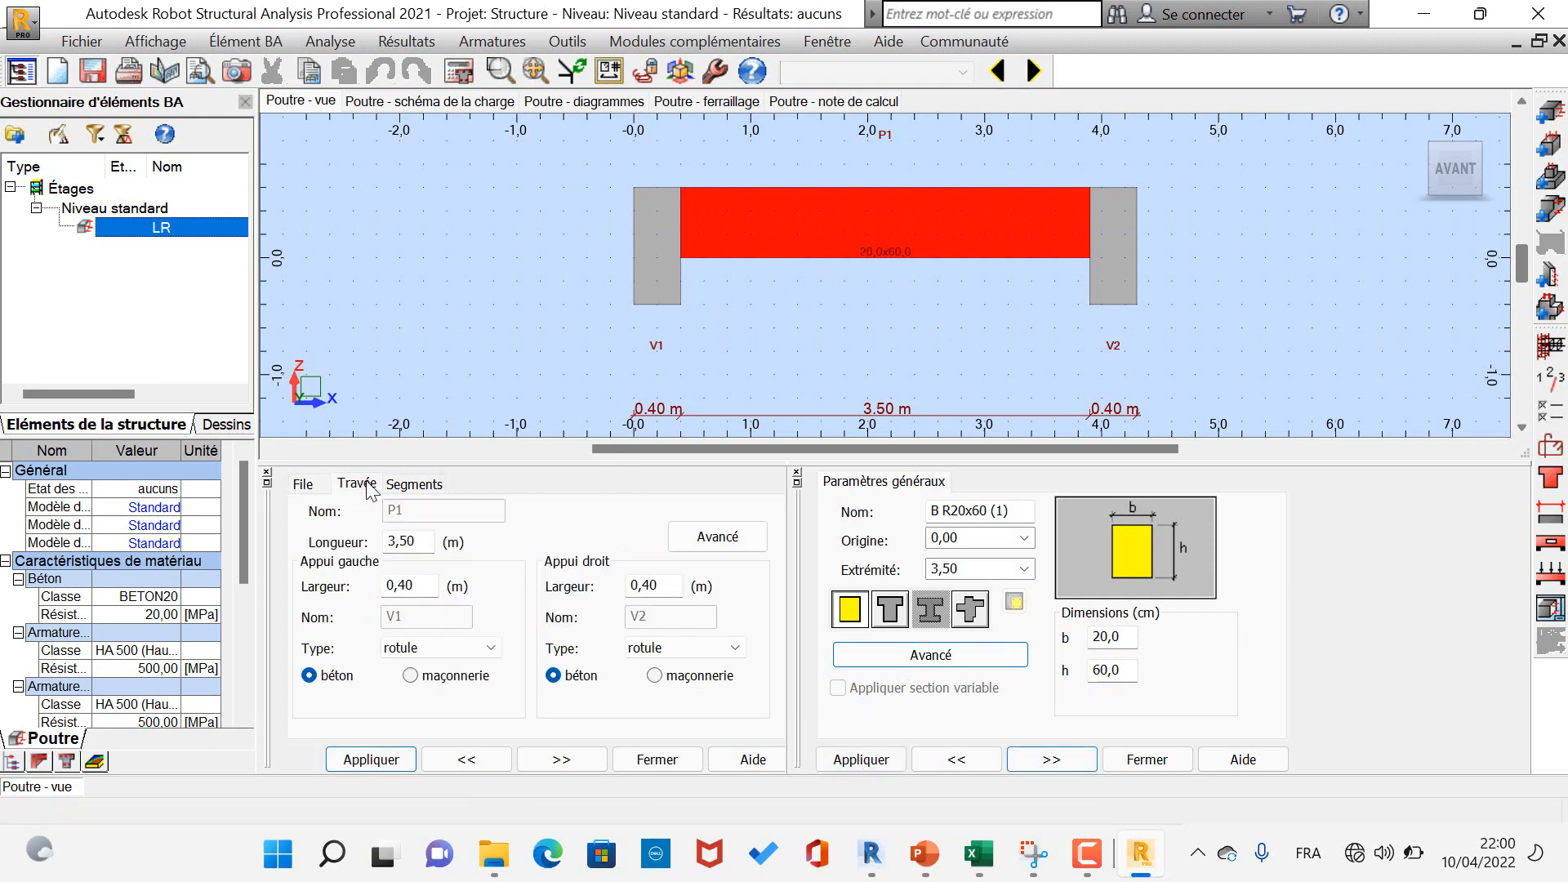
pyautogui.doubleClick(417, 542)
pyautogui.write('5,')
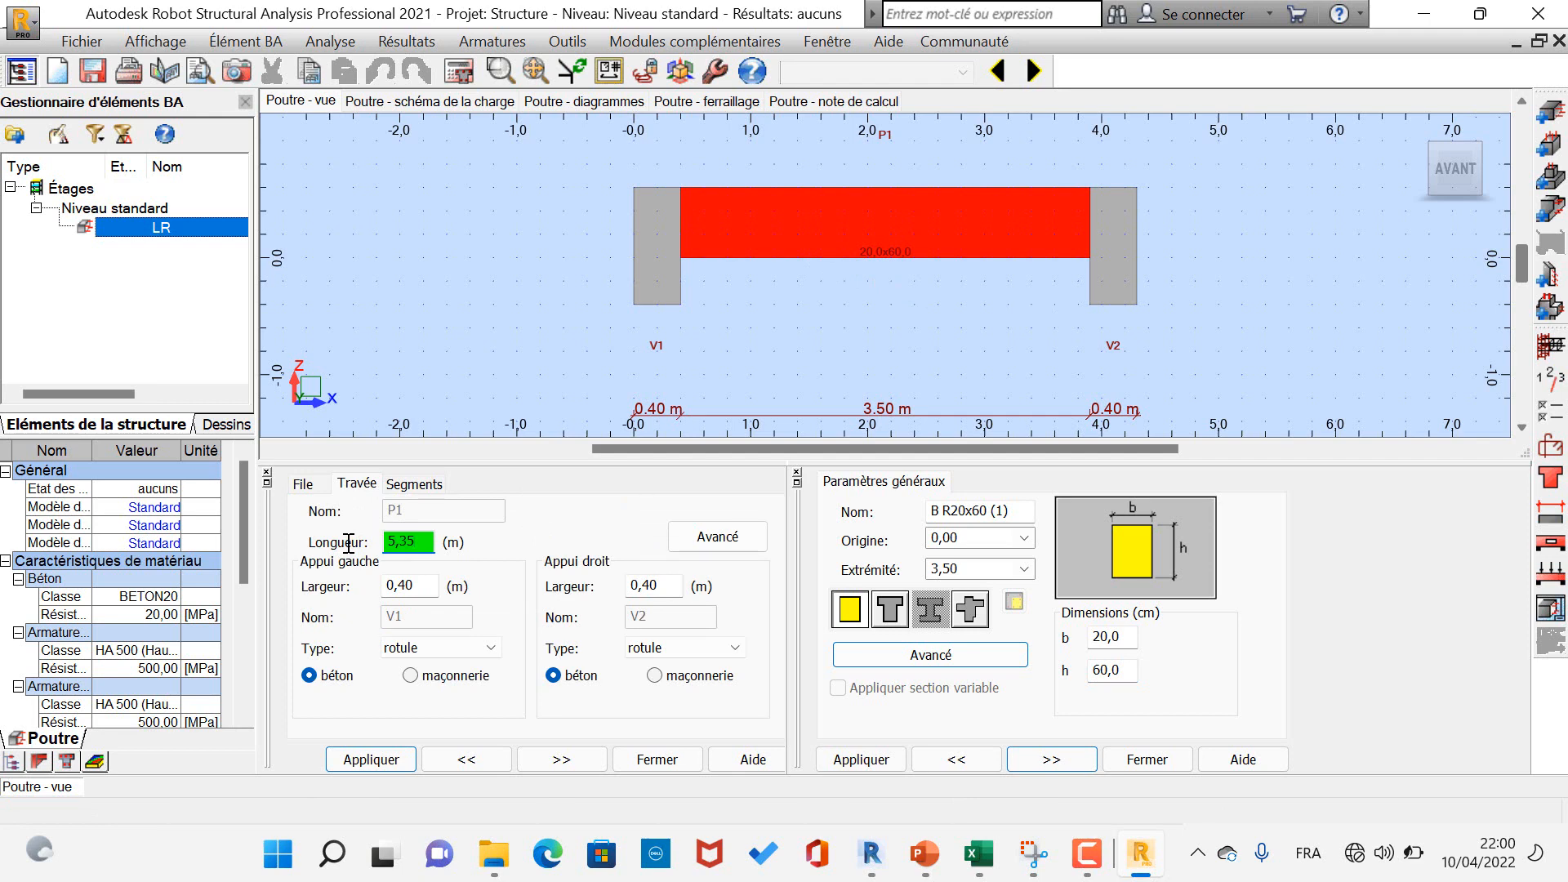
# - Check the column sizes on the Revit foundation plan, then apply support widths of 0,3 m left and 0,2 m right in Robot
pyautogui.click(872, 853)
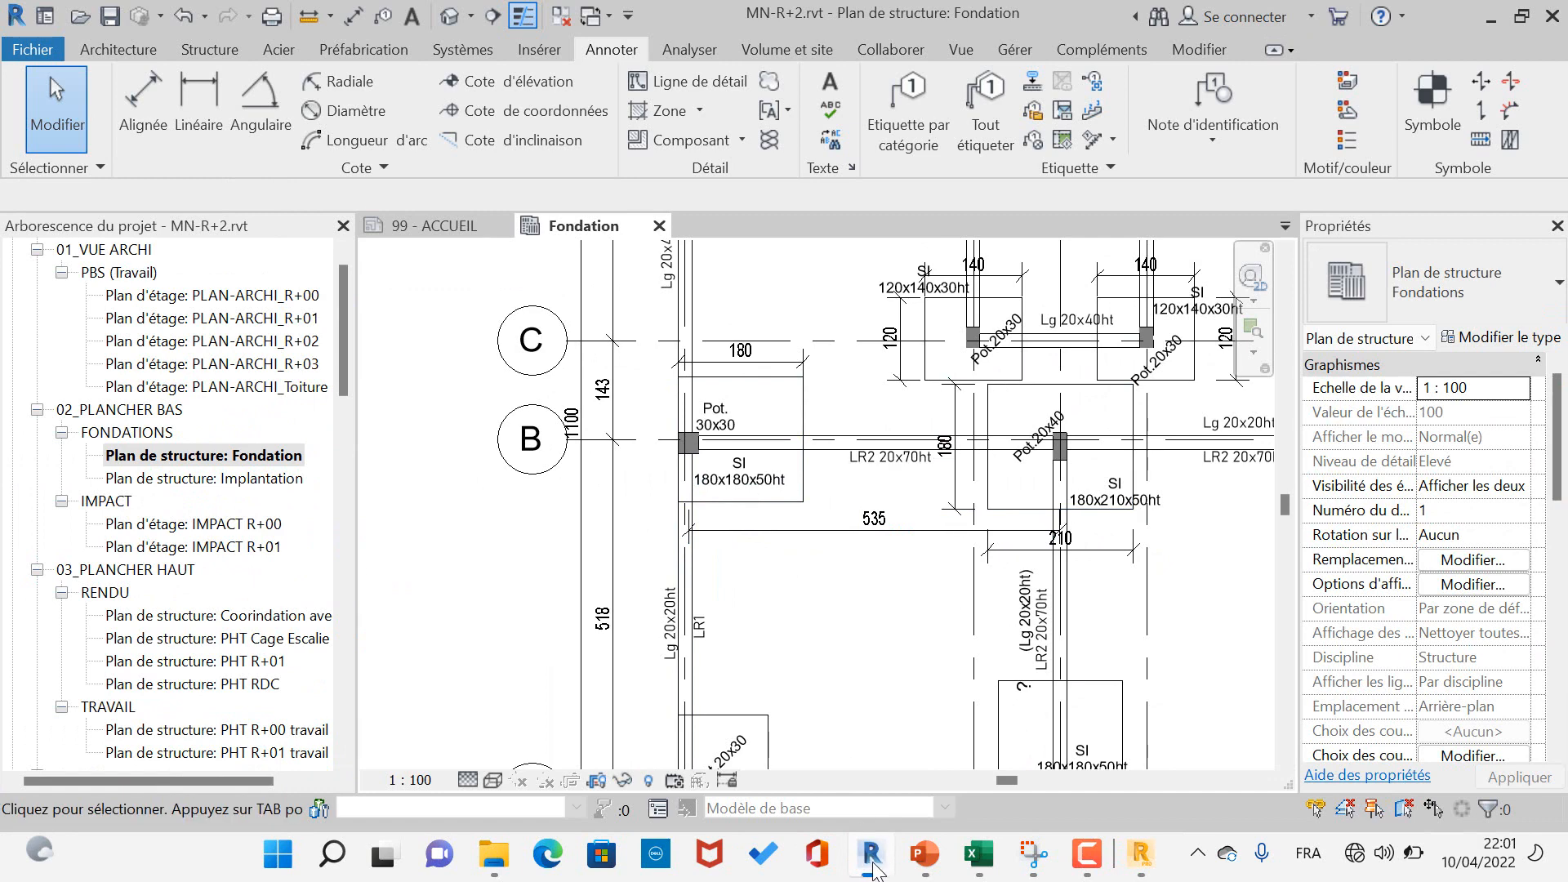
pyautogui.click(875, 871)
pyautogui.doubleClick(401, 586)
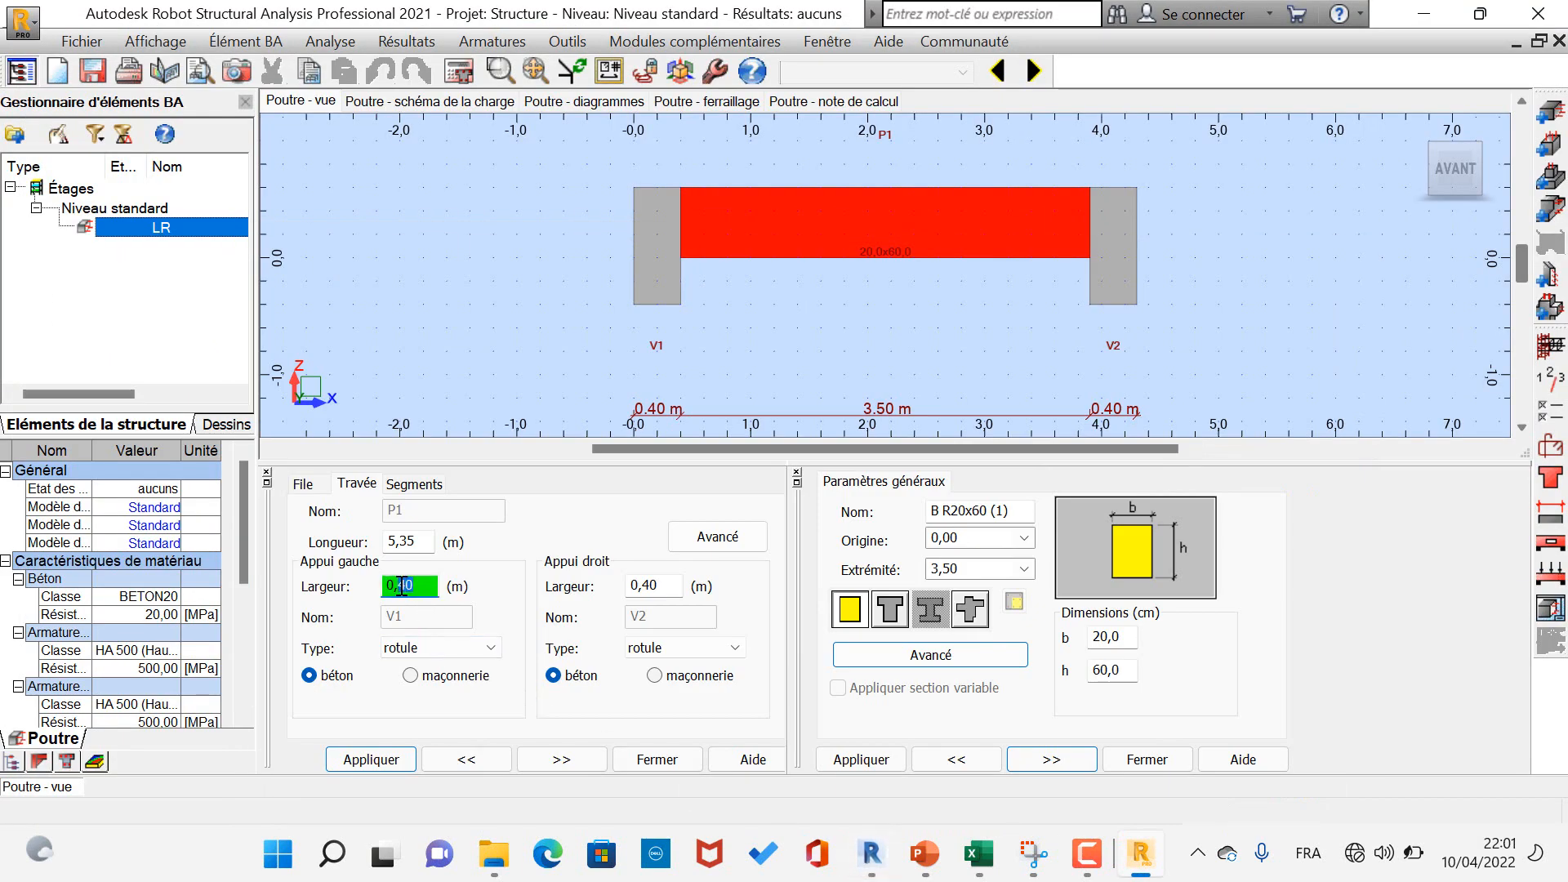
pyautogui.write('3')
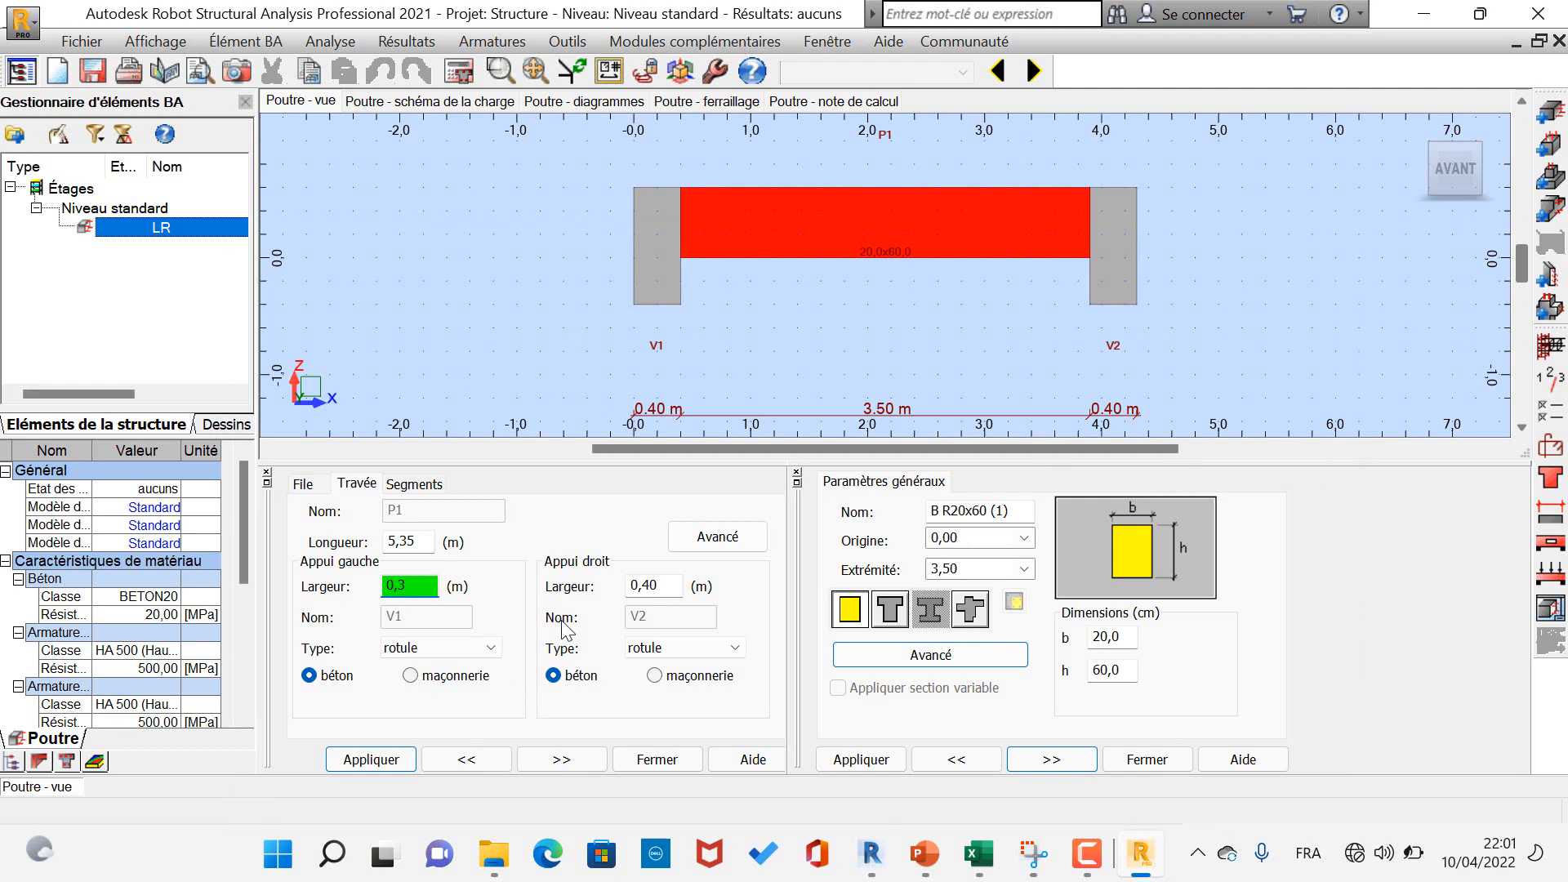
pyautogui.doubleClick(647, 586)
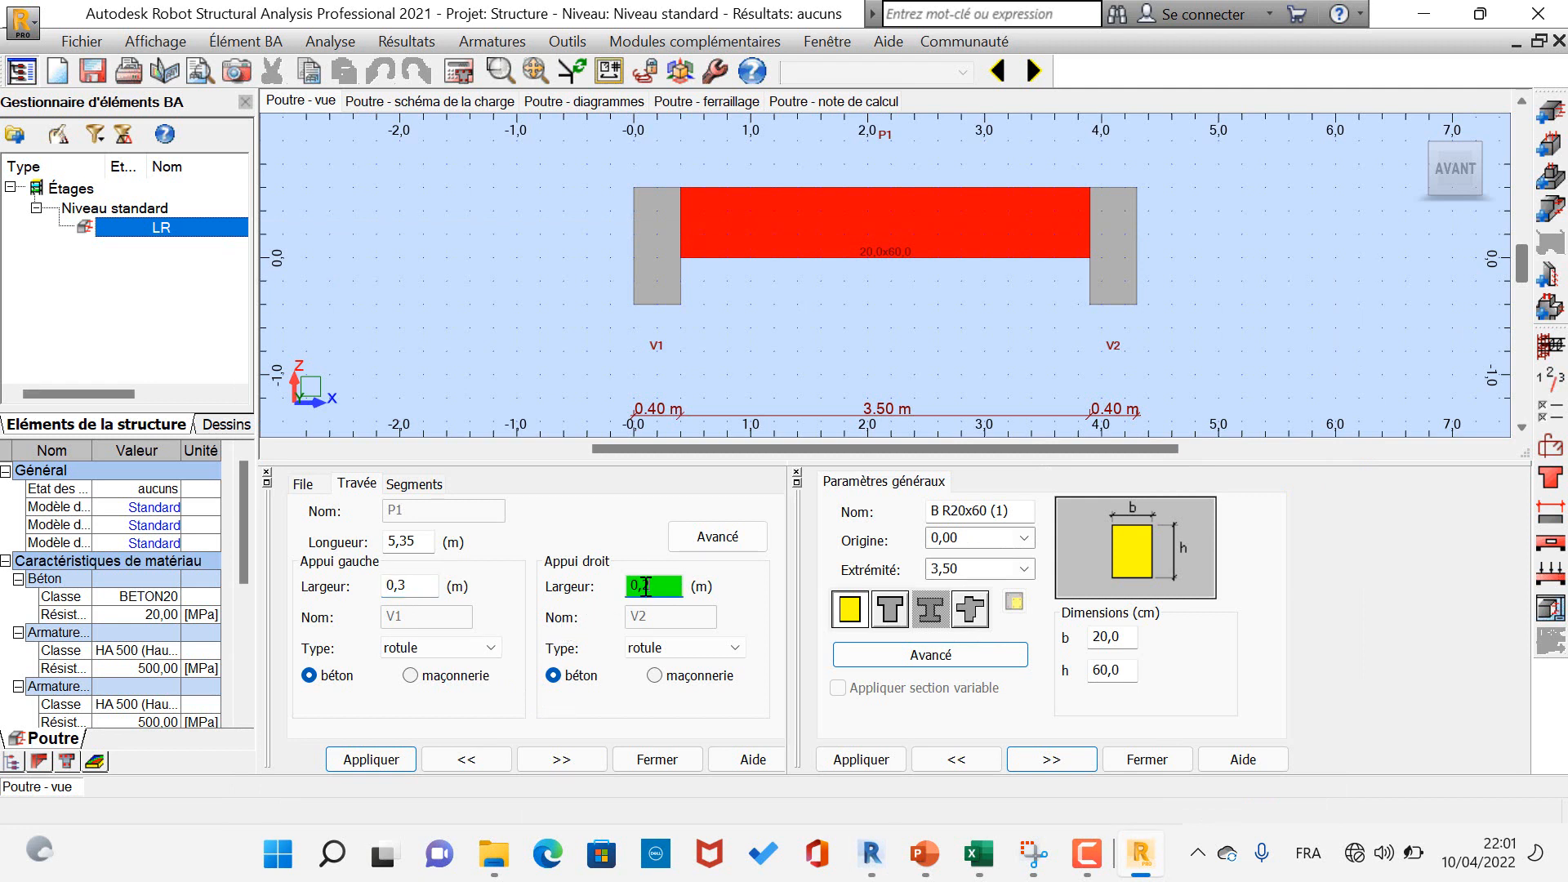
pyautogui.click(408, 758)
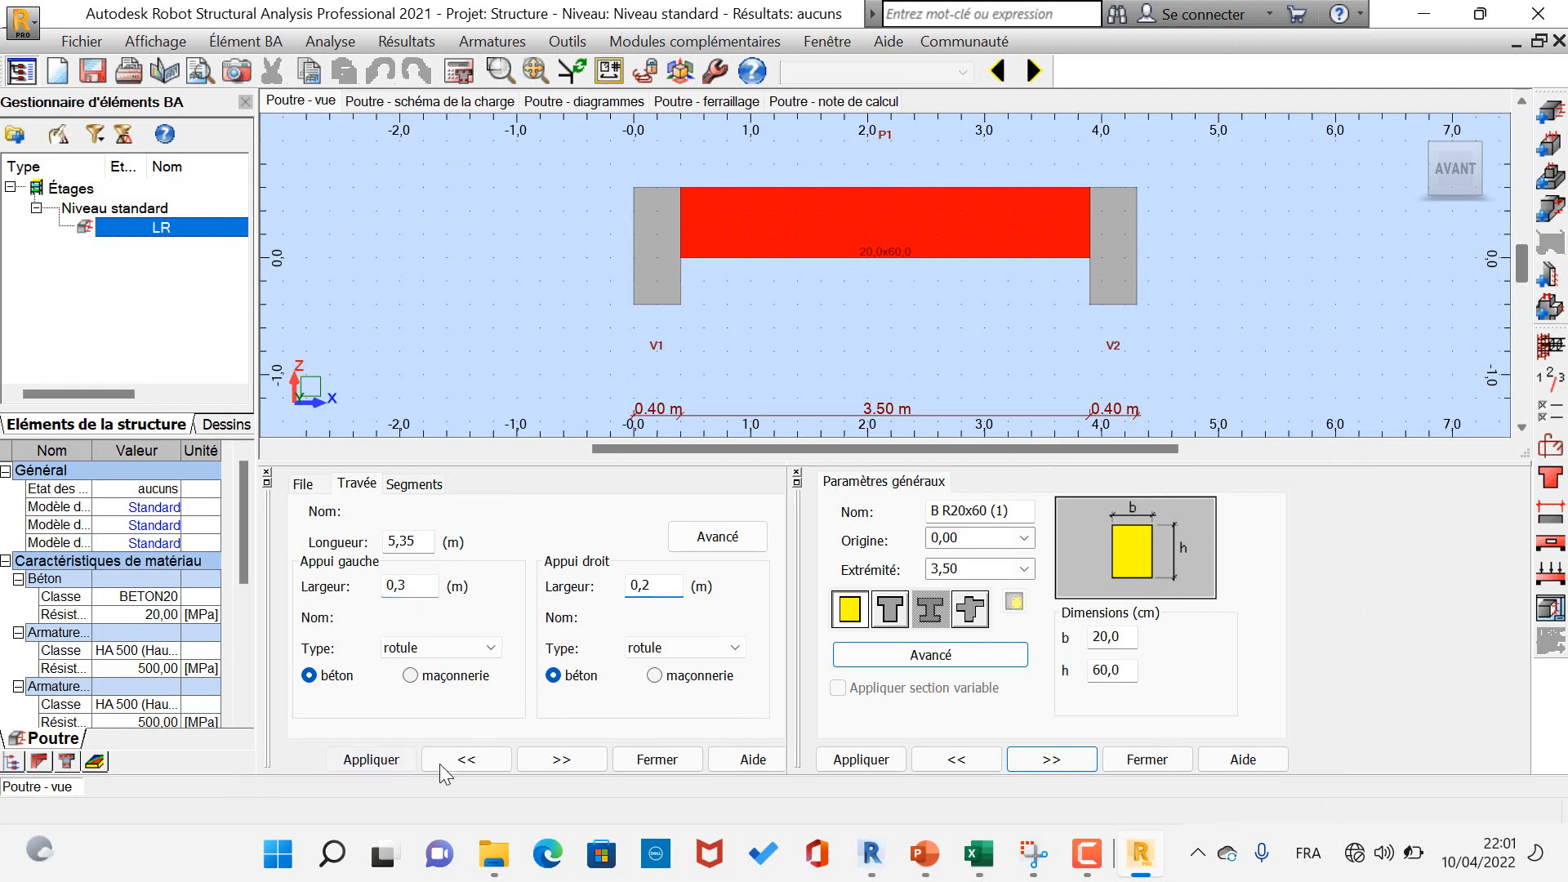
pyautogui.click(839, 759)
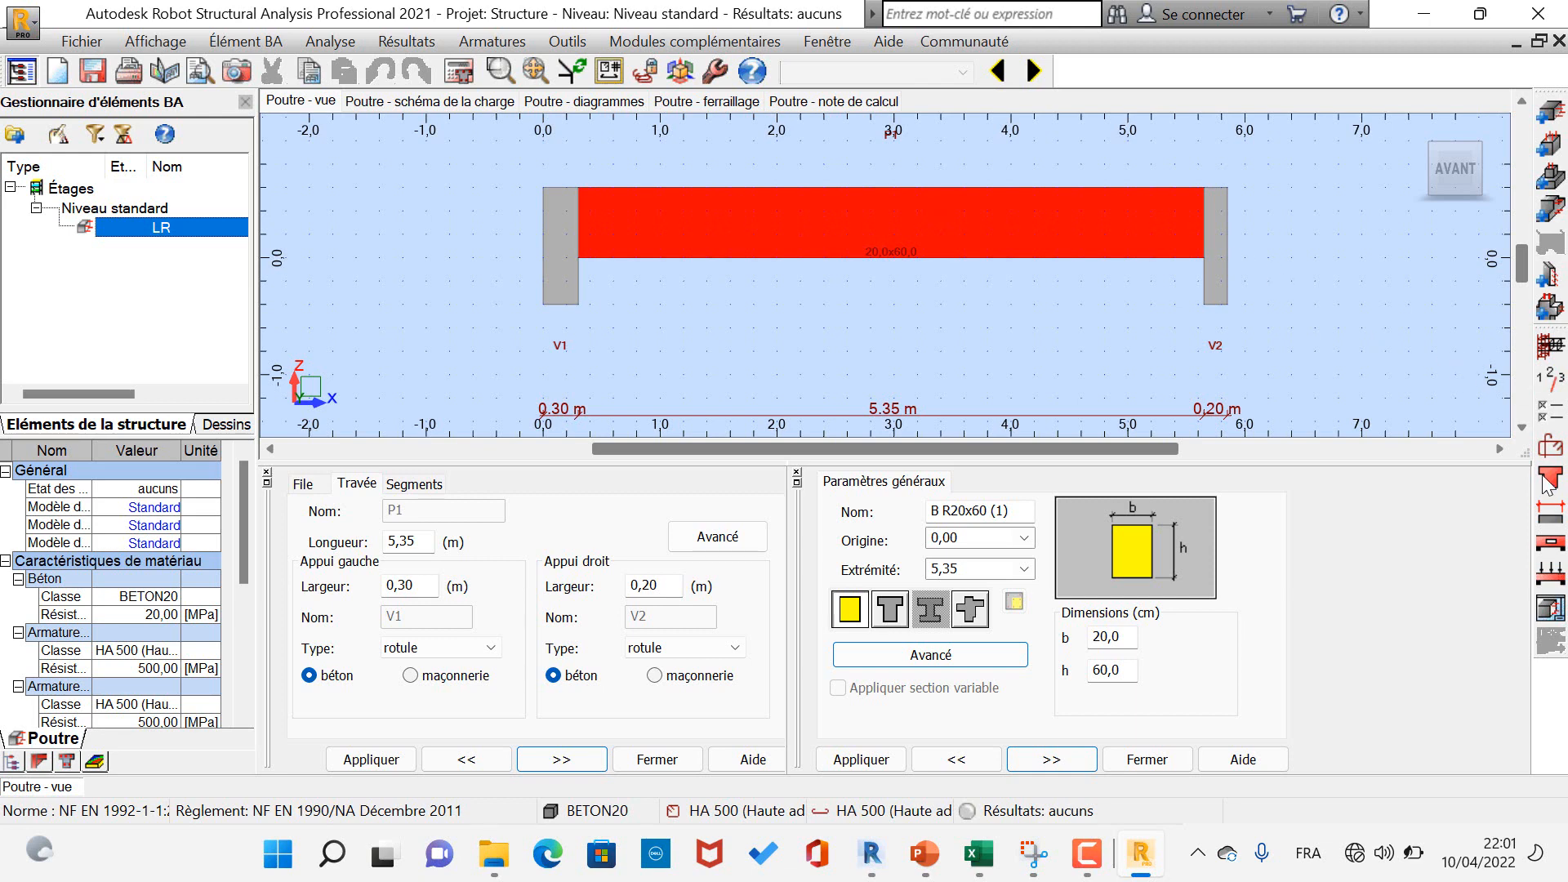
# - Open the beam load definition with the partial uniform load type and dock it above the span and section parameters
pyautogui.click(1550, 575)
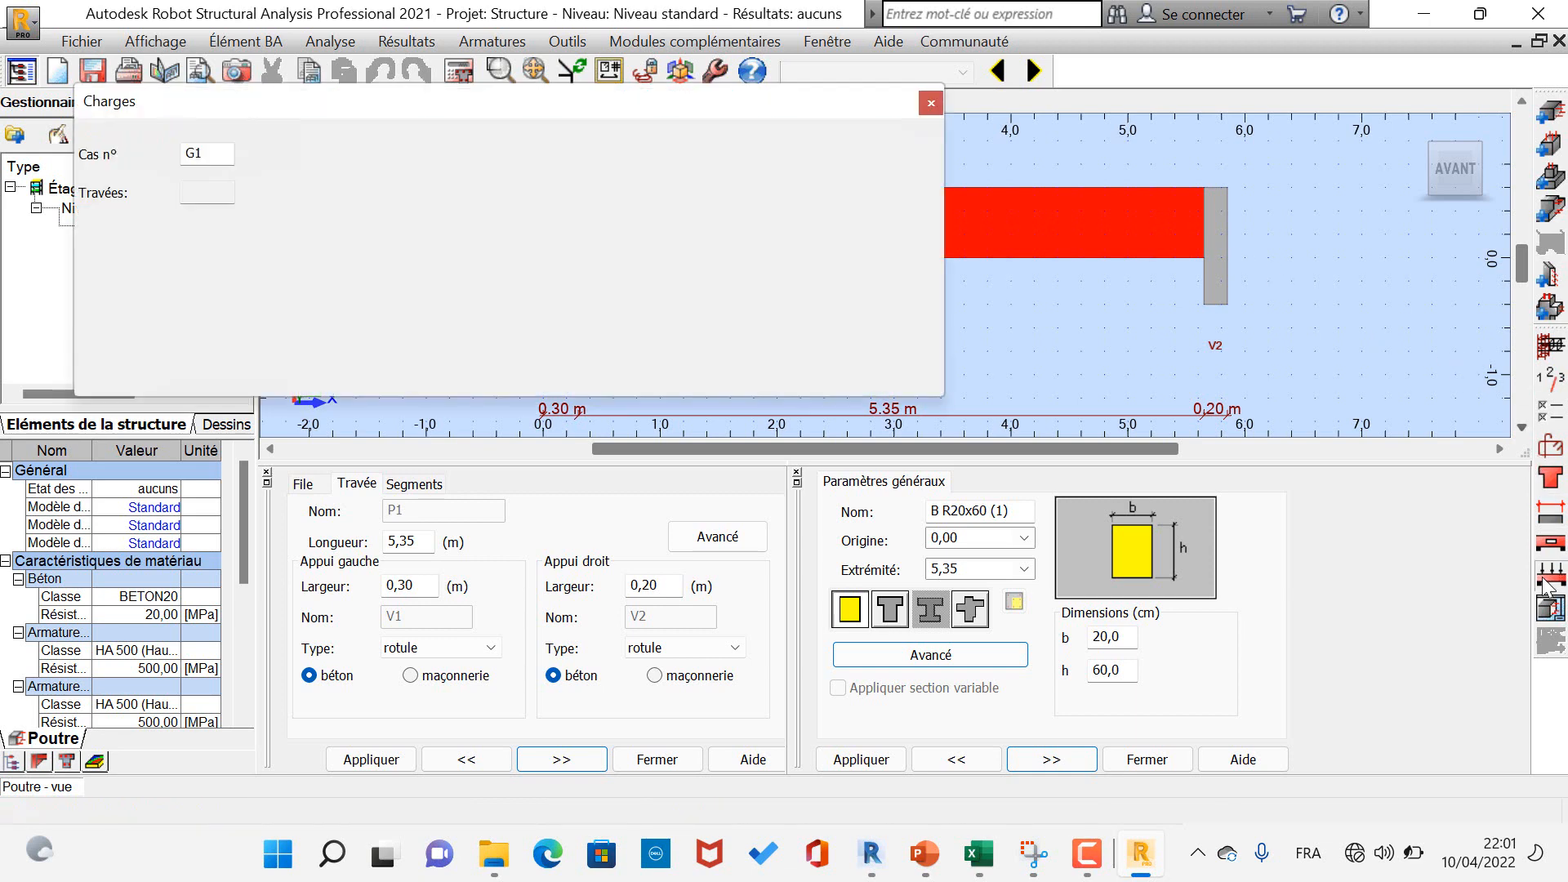
pyautogui.click(332, 163)
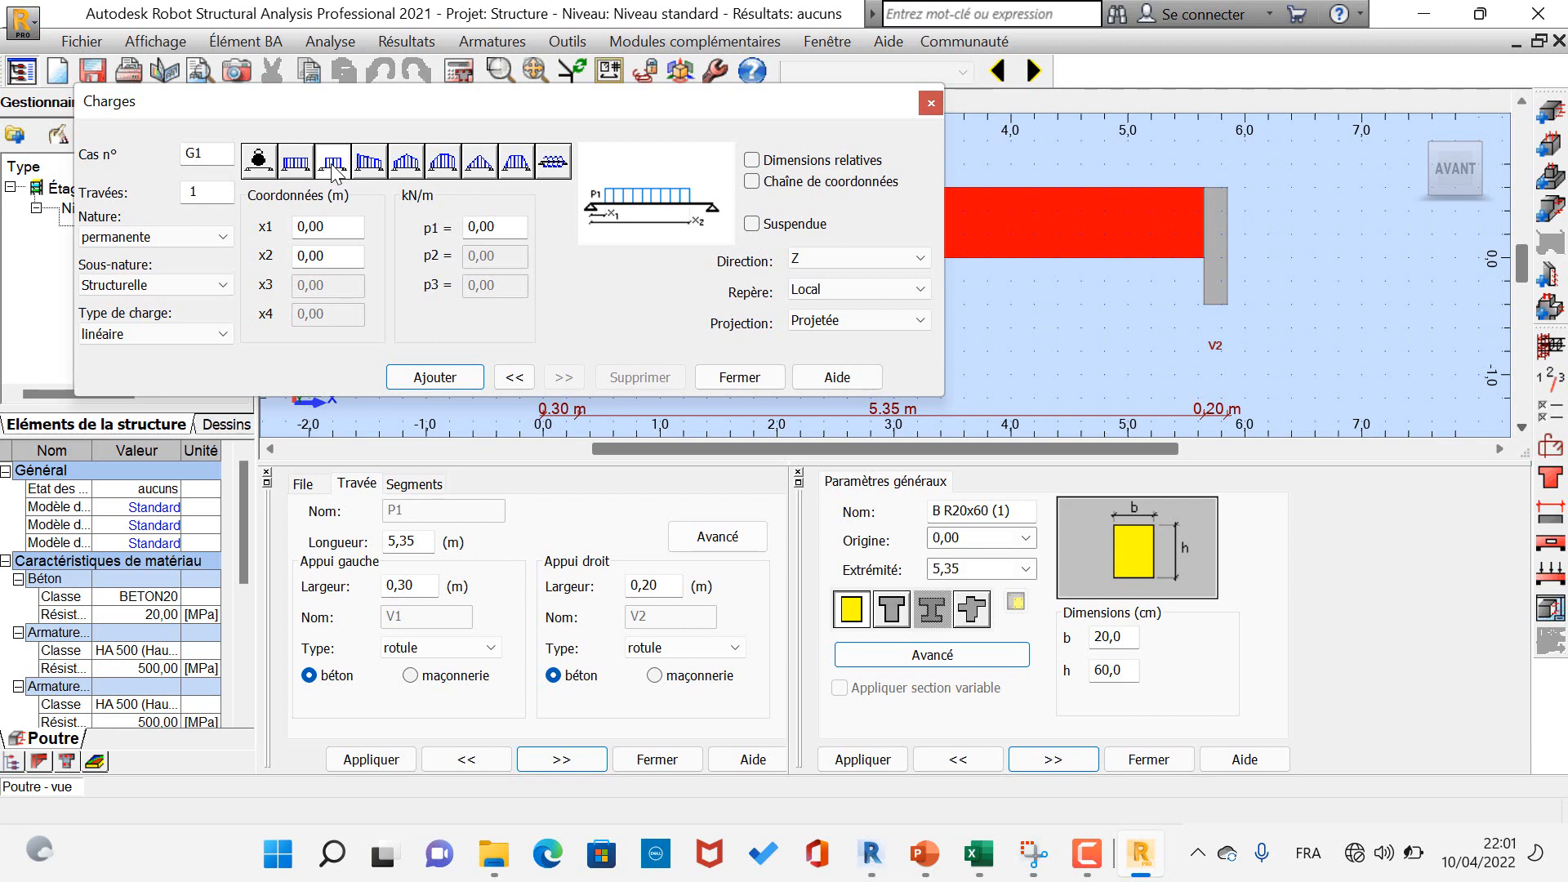
pyautogui.moveTo(329, 103); pyautogui.dragTo(1054, 253)
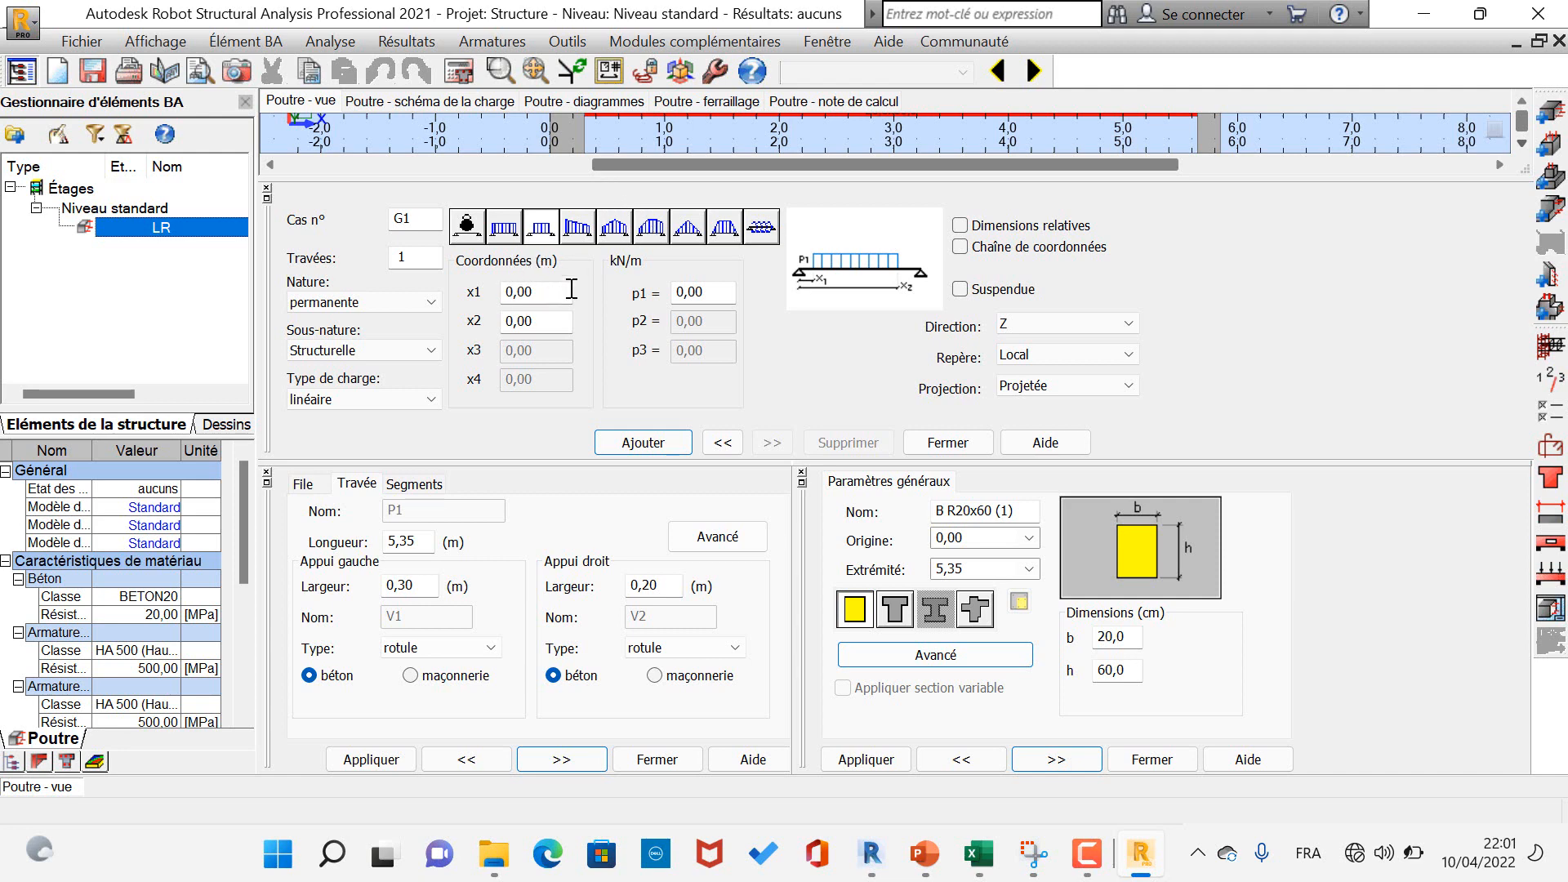
# - Change the force unit to tf in the job preferences and confirm
pyautogui.click(716, 71)
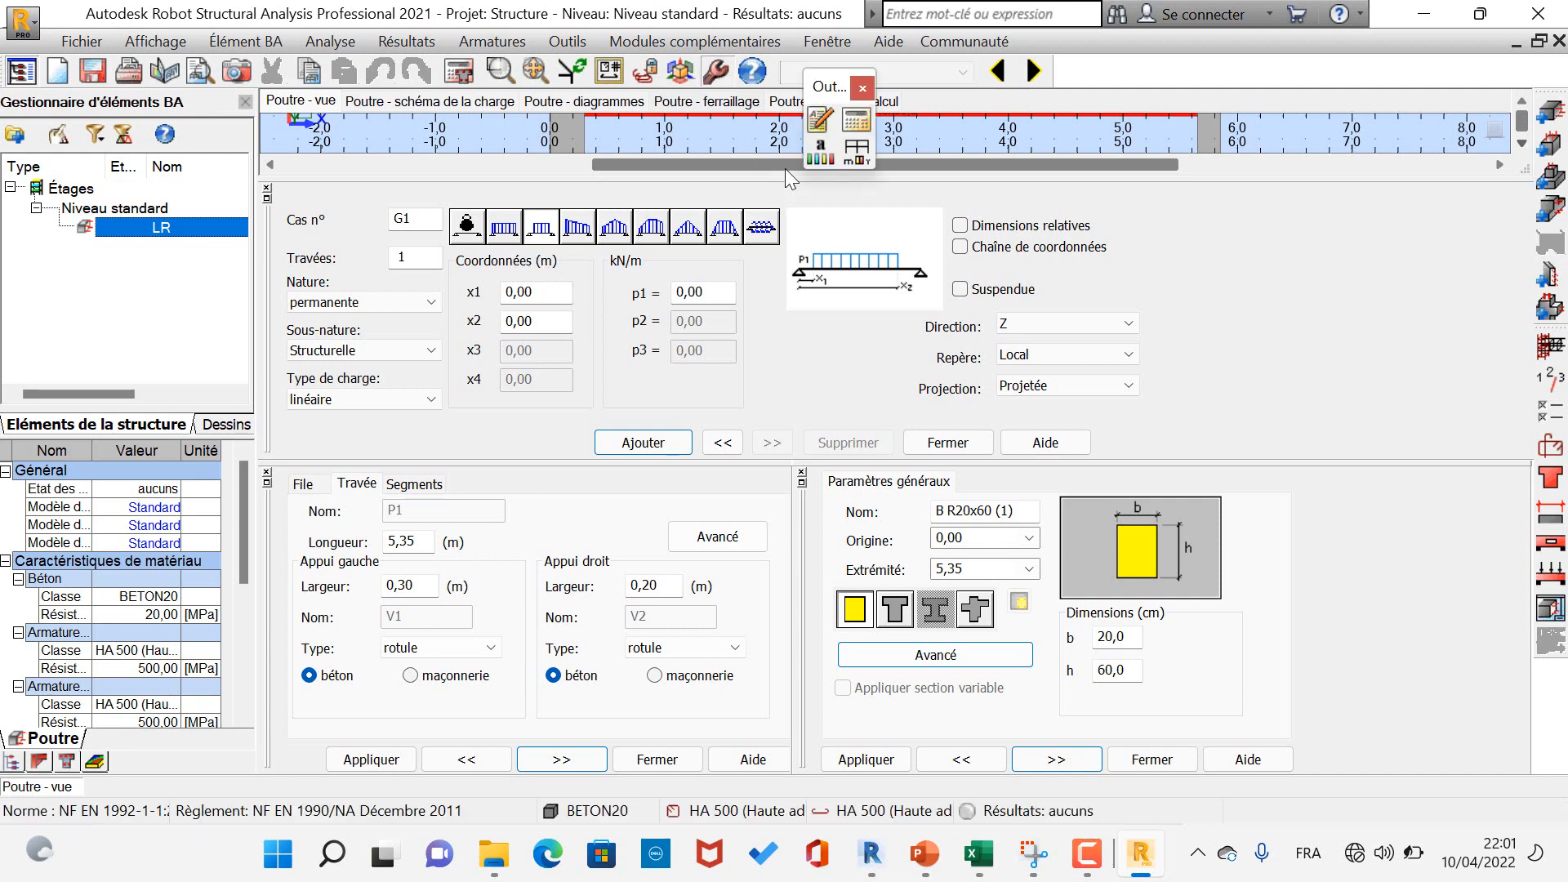
pyautogui.click(856, 150)
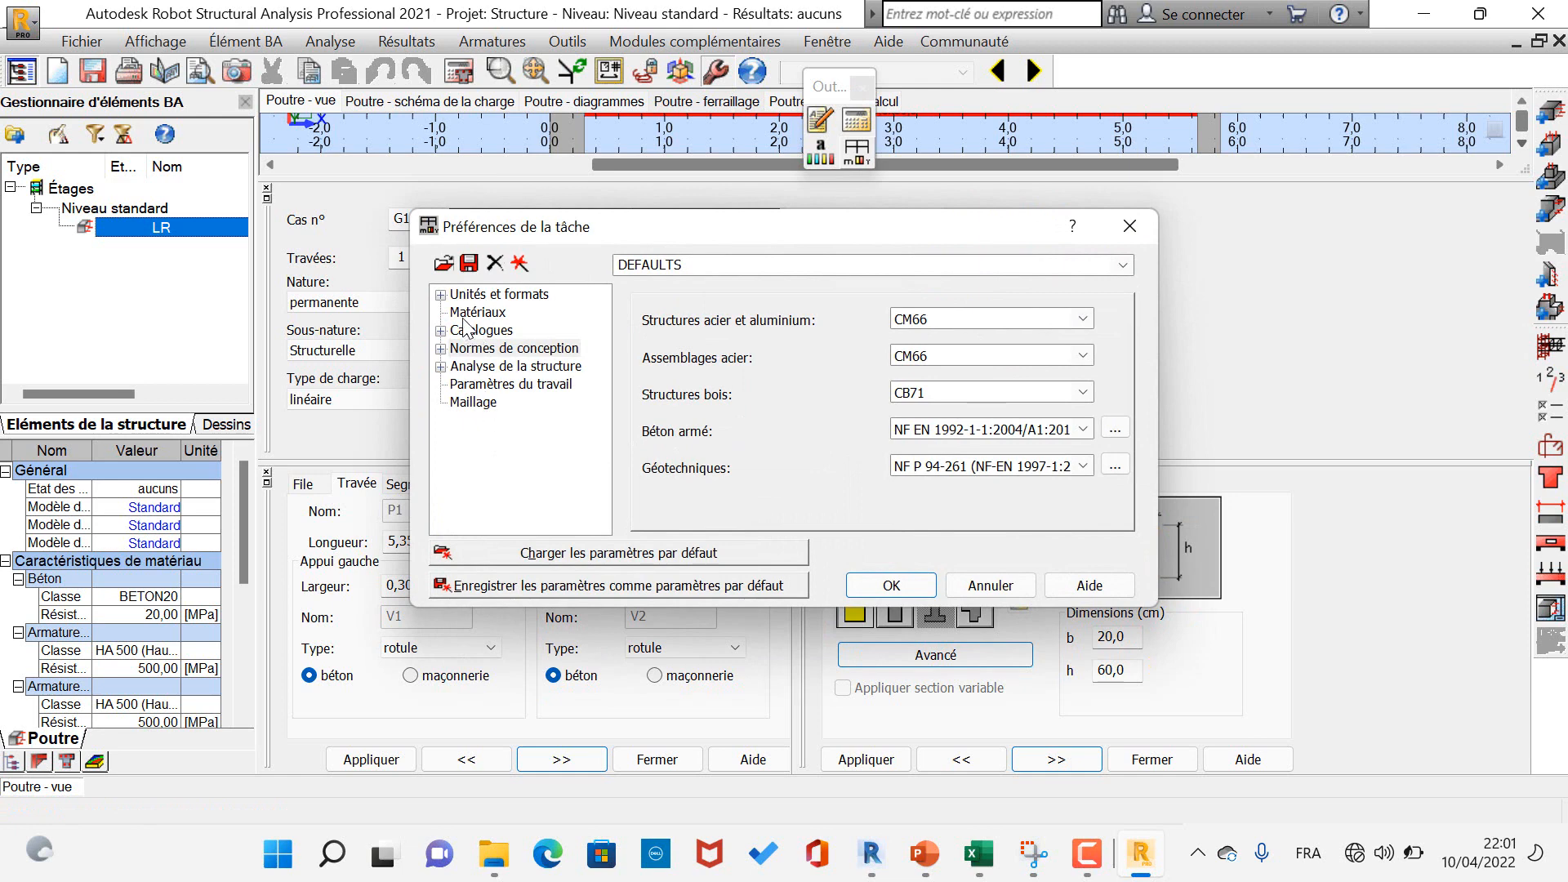
pyautogui.click(441, 295)
pyautogui.click(479, 331)
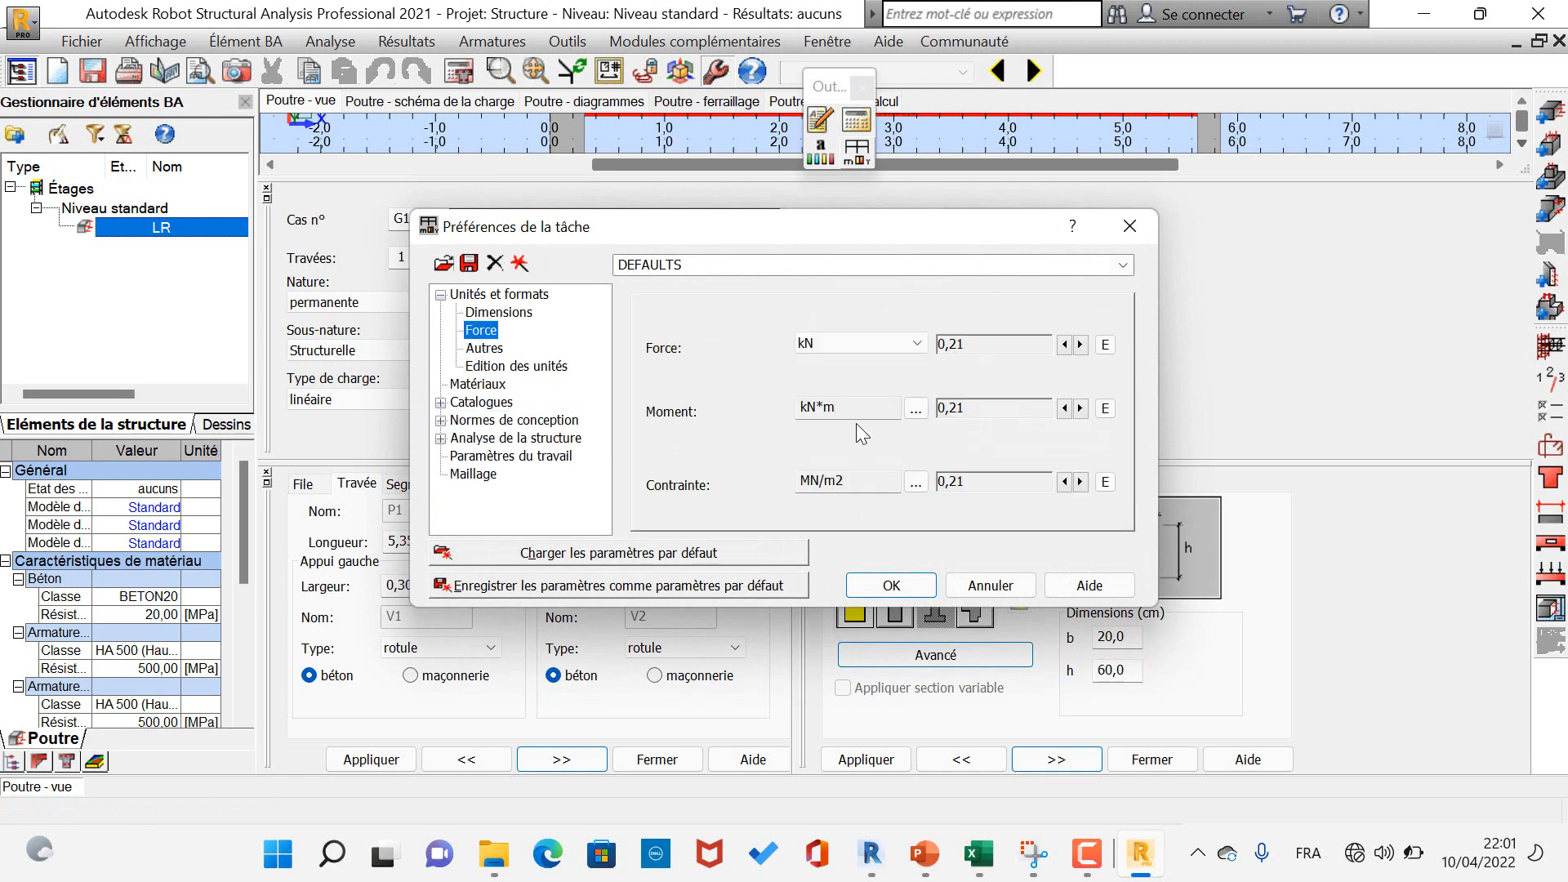
pyautogui.click(838, 352)
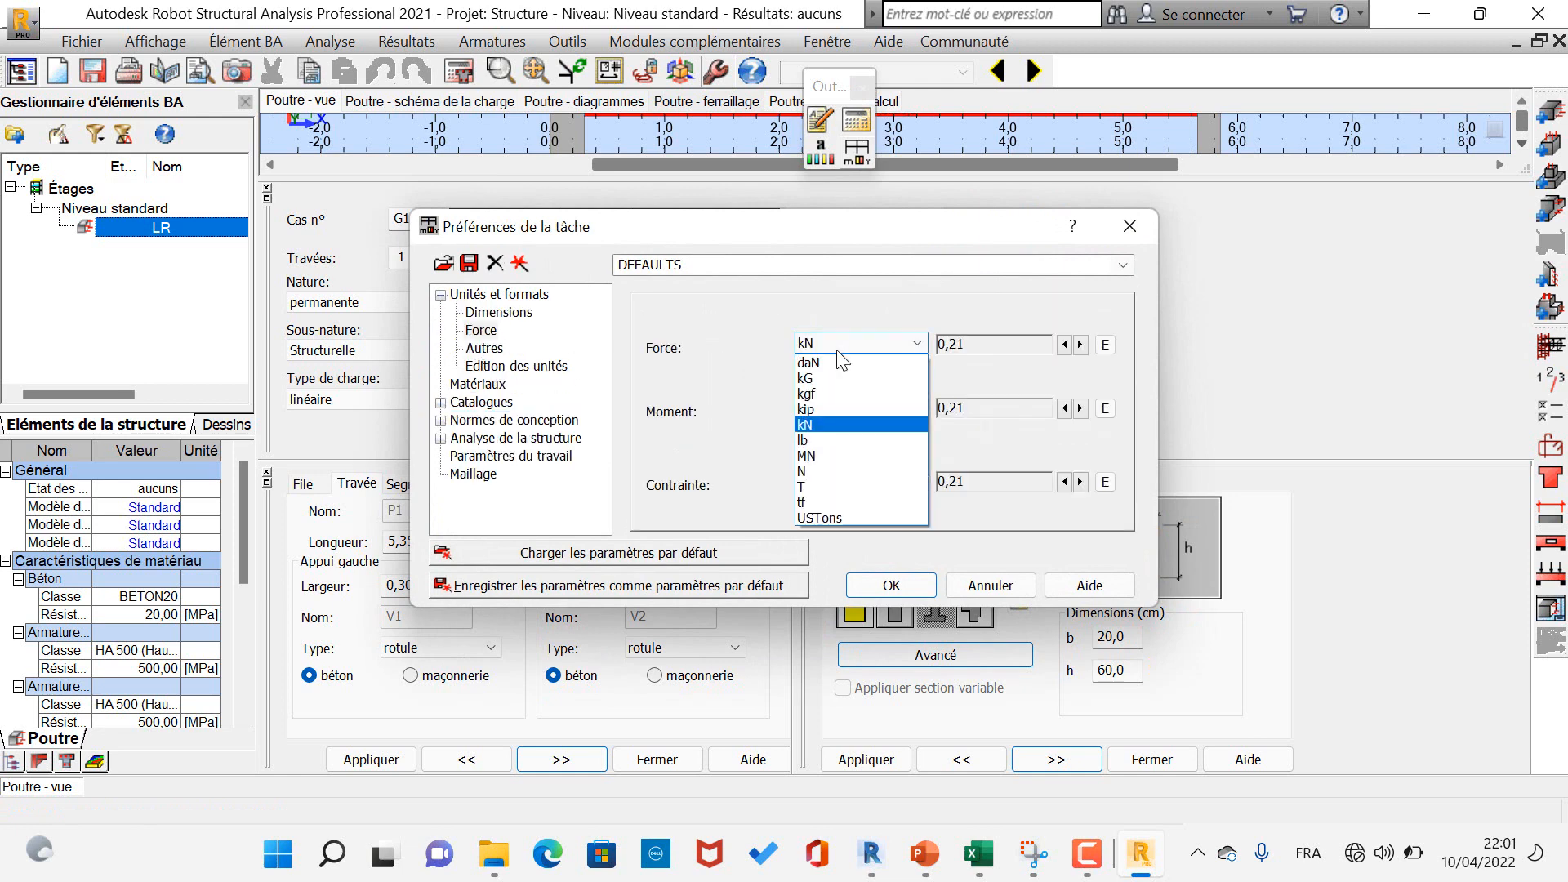
pyautogui.click(811, 500)
pyautogui.click(896, 587)
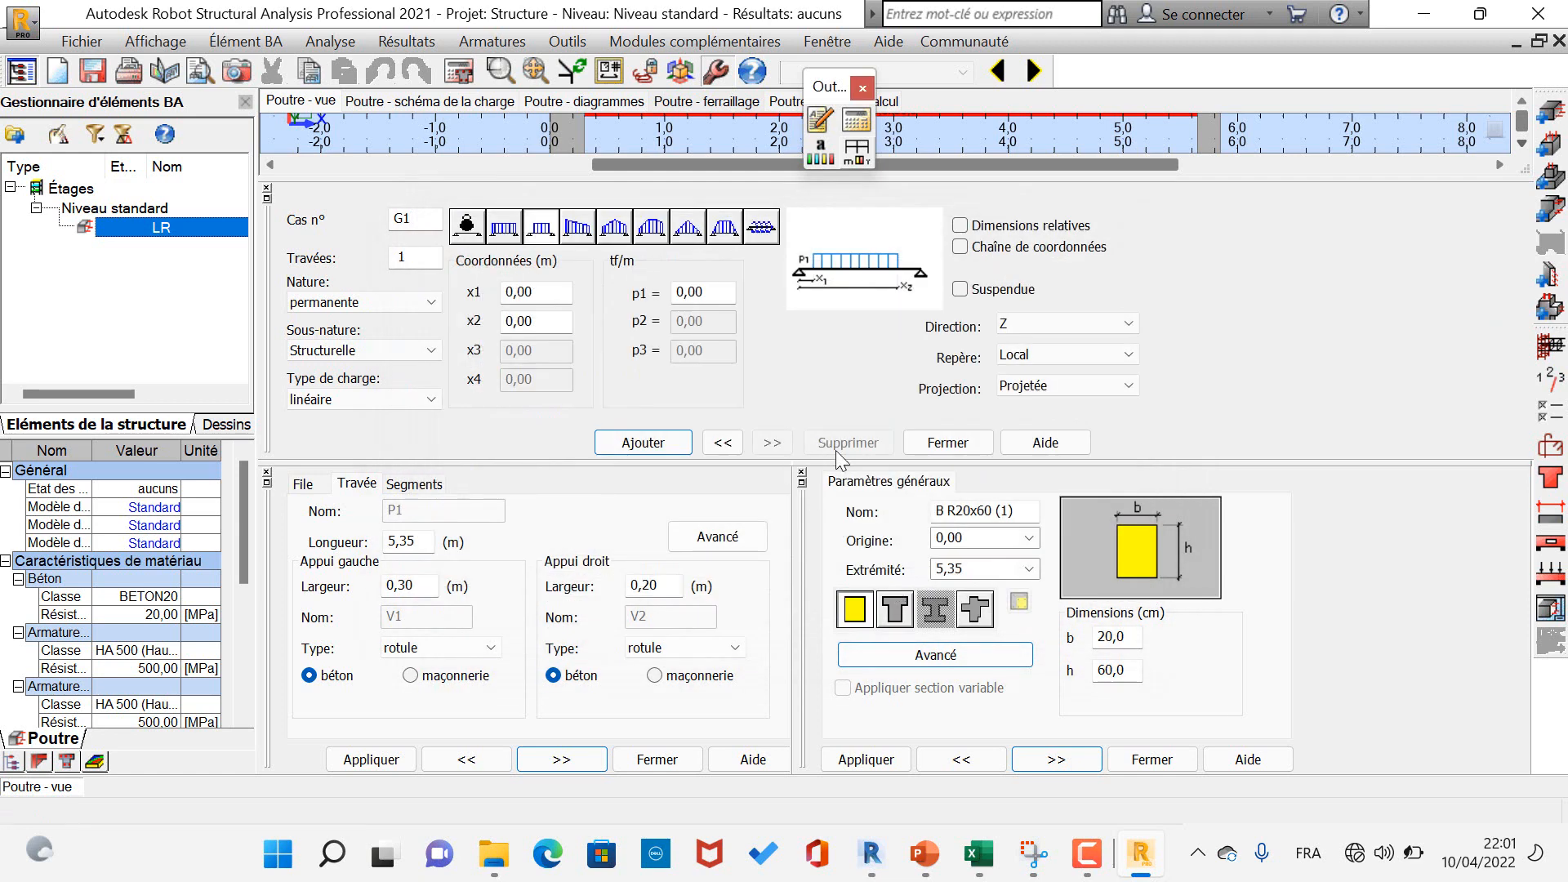
# - Set the load's end coordinate x2 to 1,8 m and enter the minus sign for p1
pyautogui.click(554, 296)
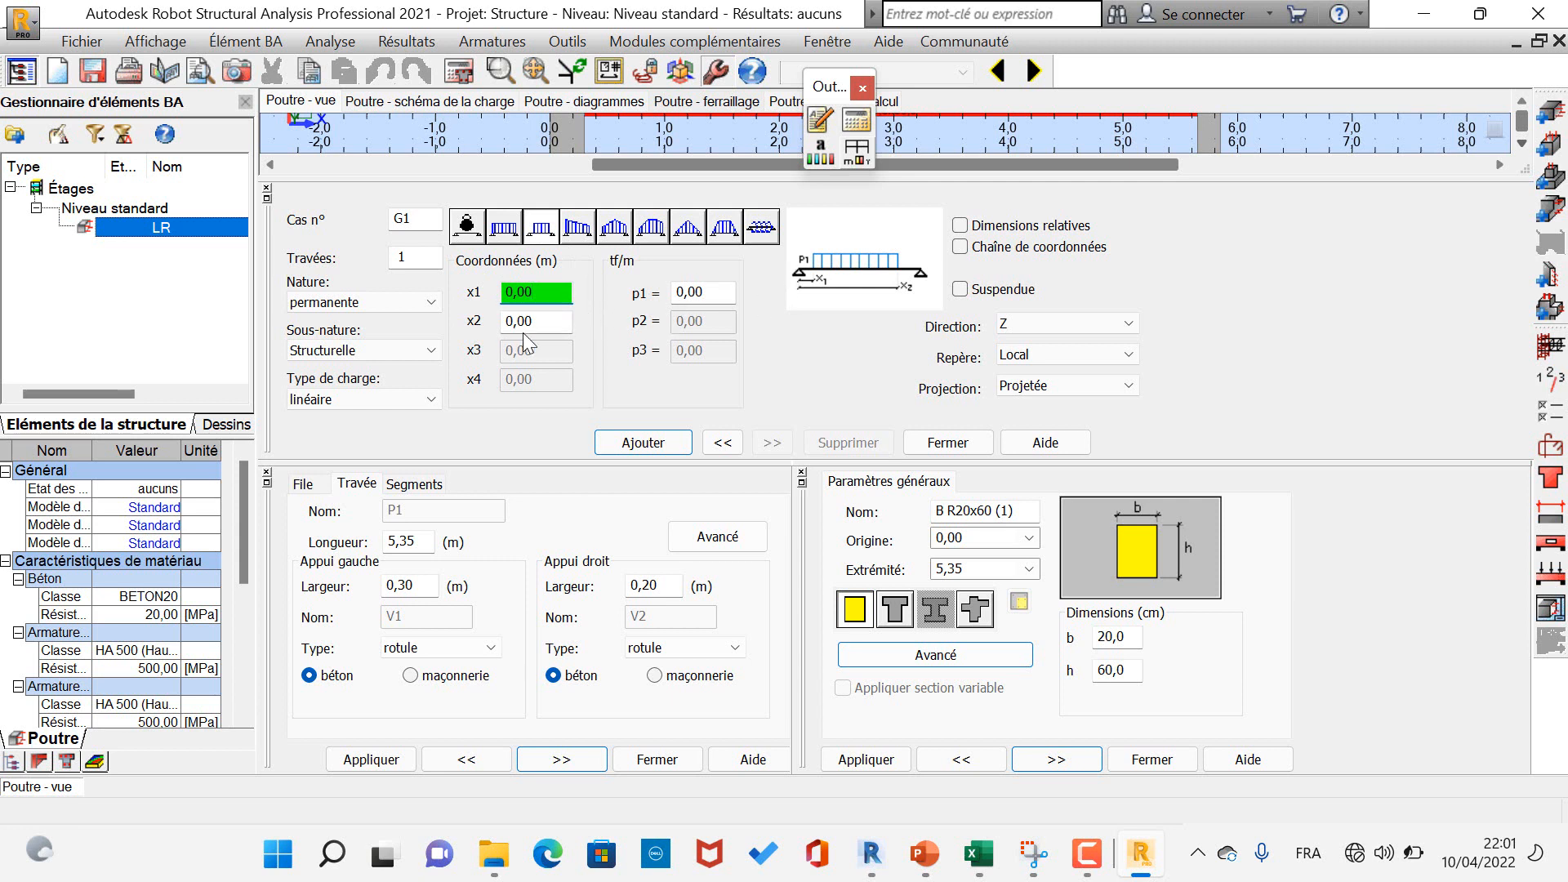
pyautogui.click(503, 322)
pyautogui.write('1,8')
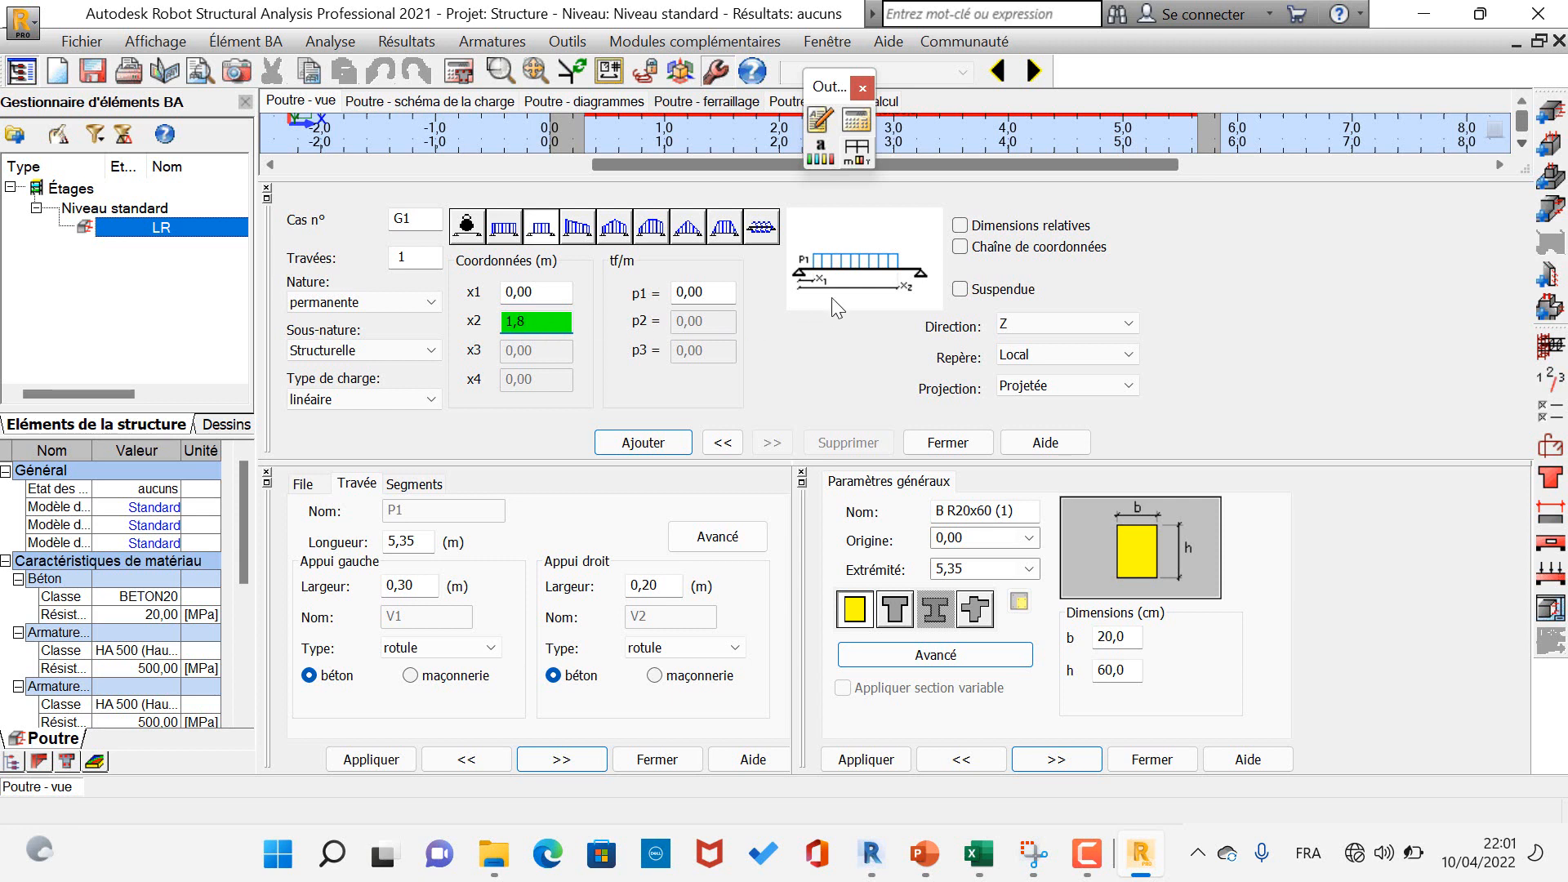
pyautogui.click(700, 293)
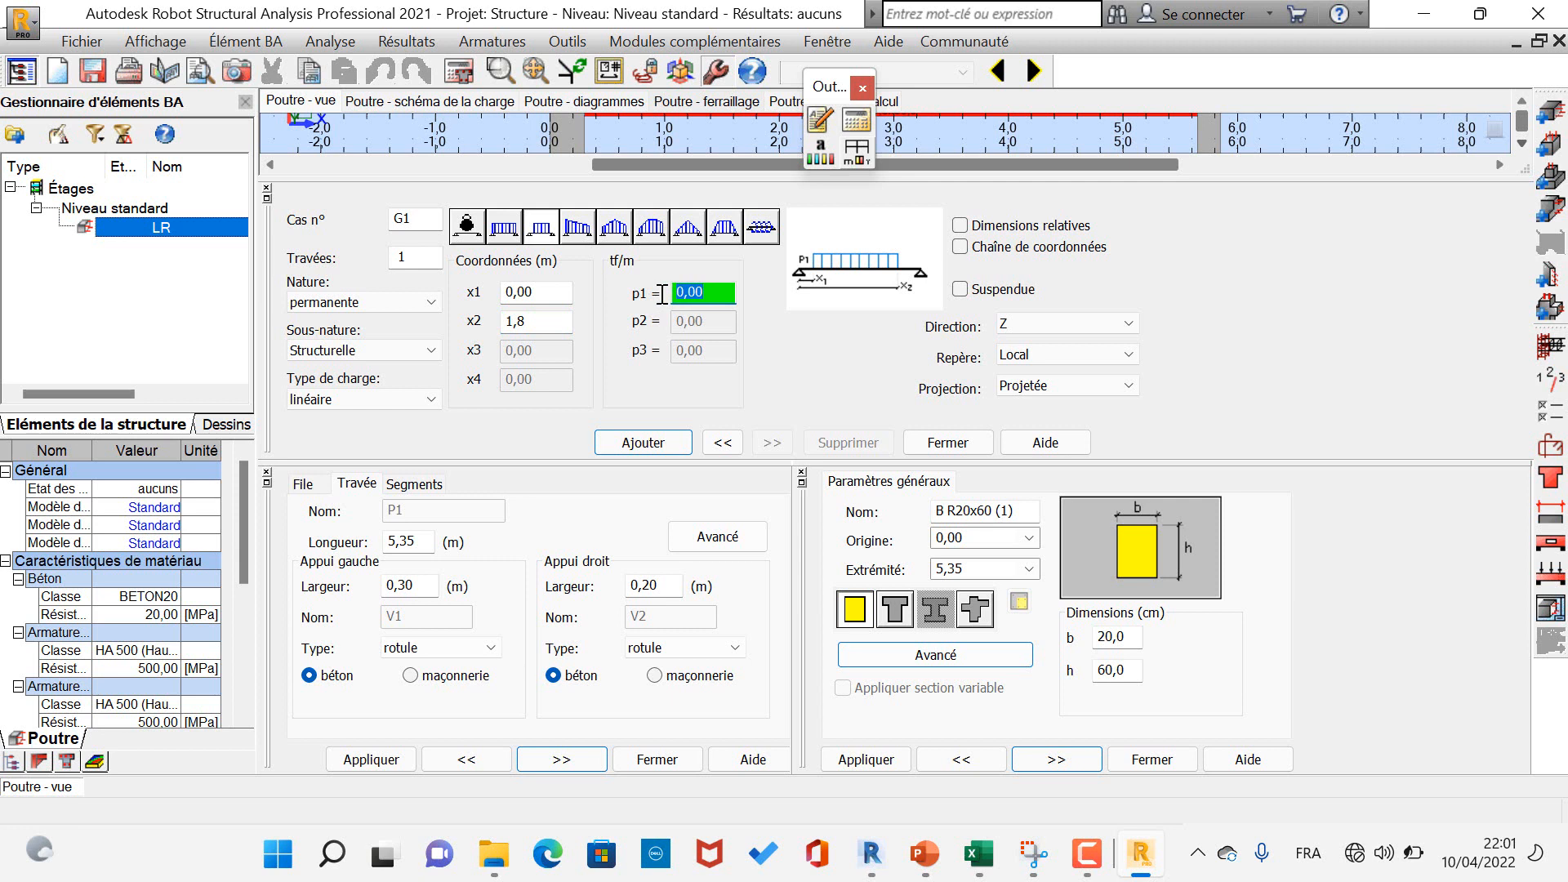
pyautogui.write('-')
# - Switch to the Windows Calculator and bring up the existing 47,36 ÷ 1,8 calculation
pyautogui.click(276, 856)
pyautogui.write('ca')
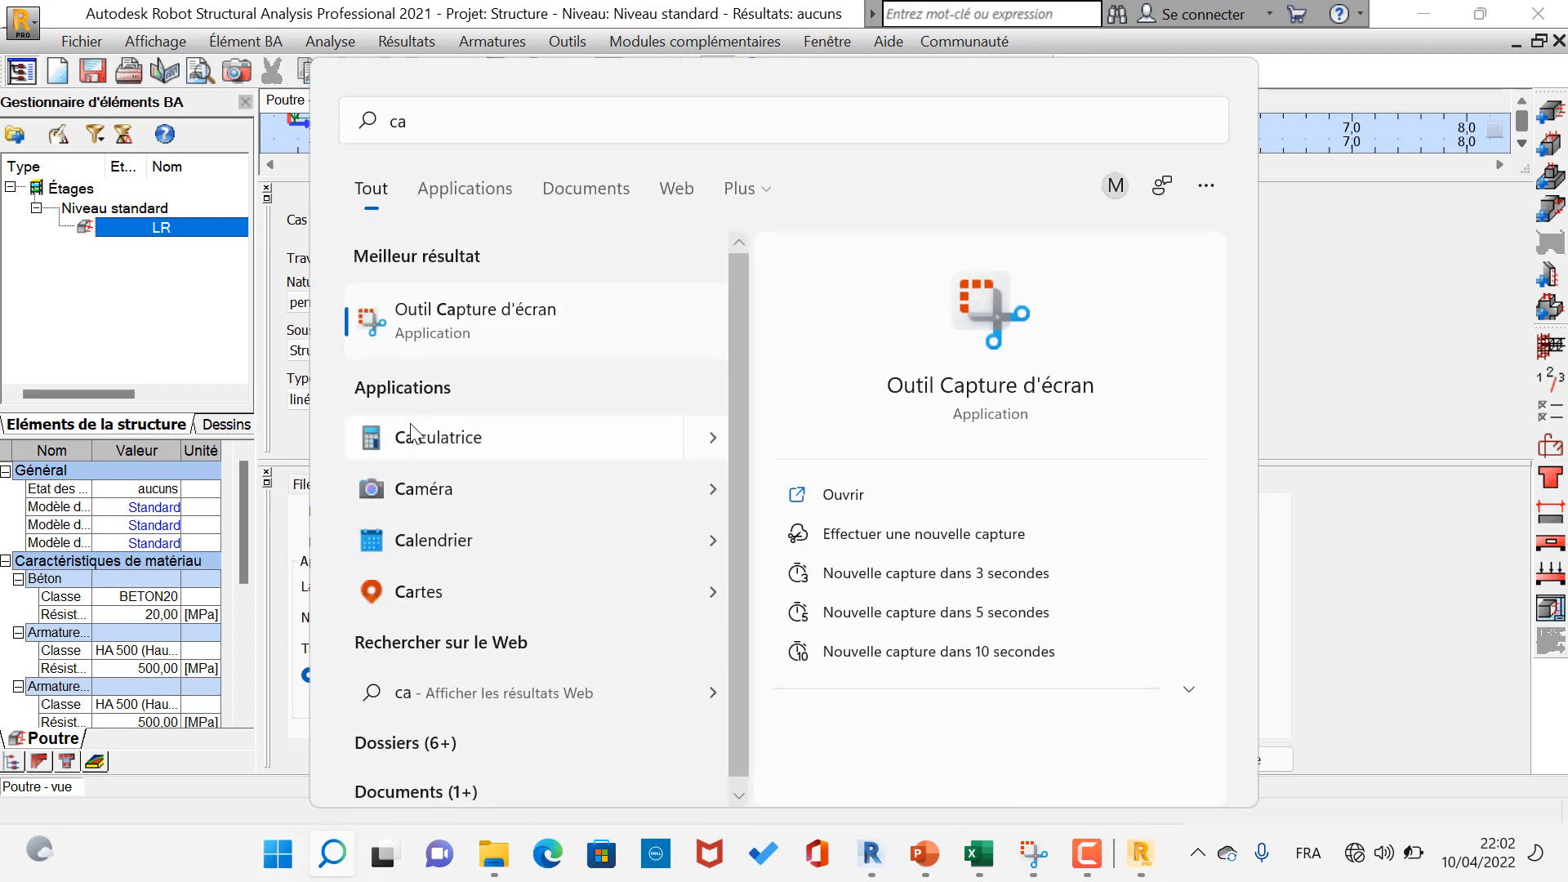
pyautogui.click(424, 433)
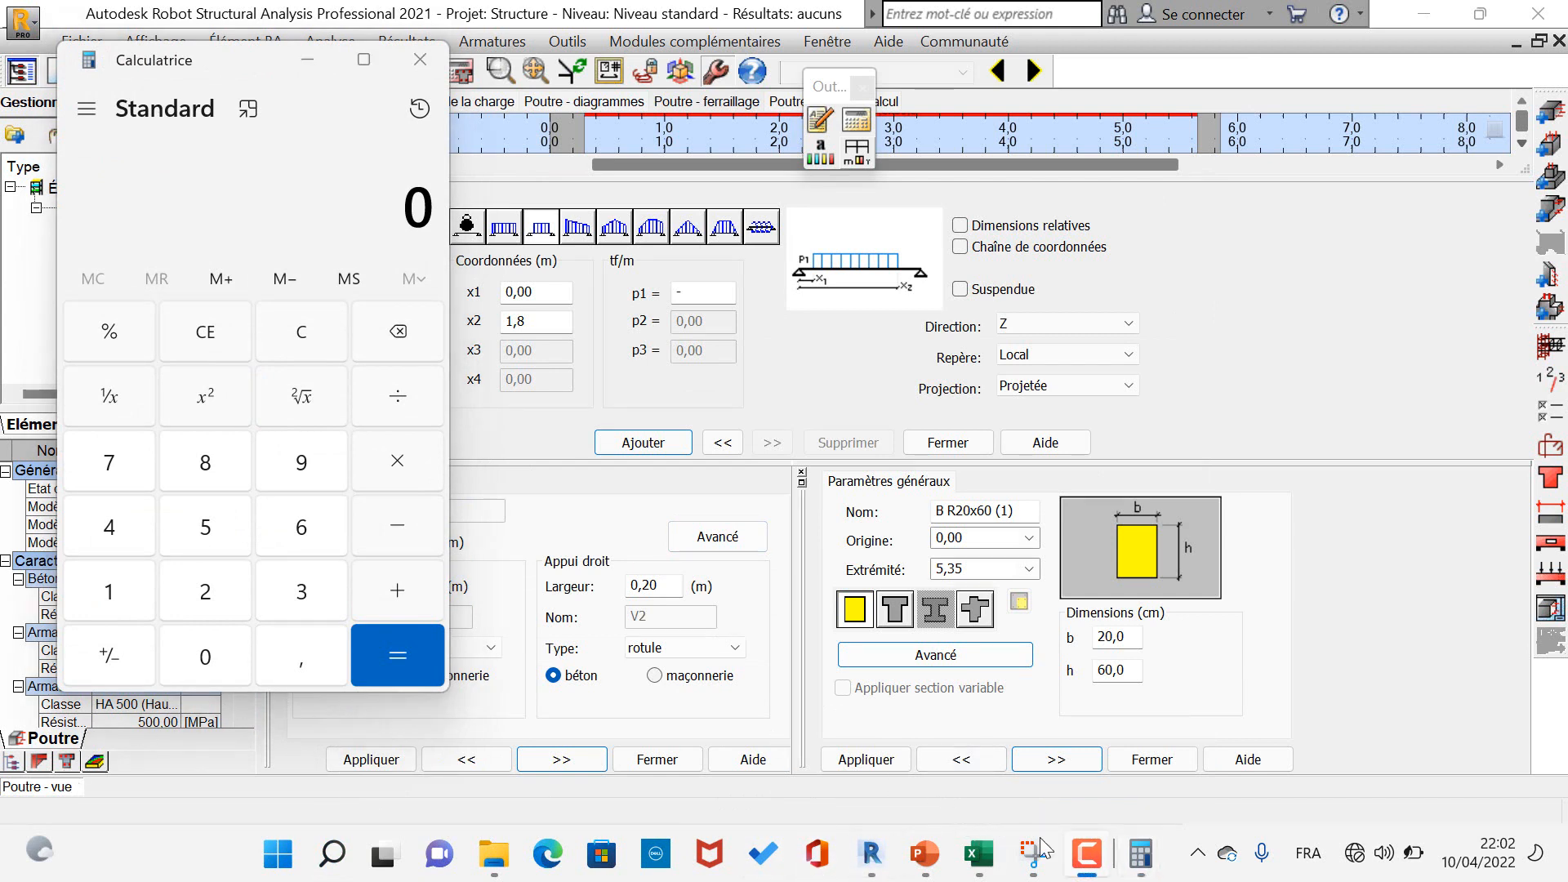
pyautogui.moveTo(1138, 859)
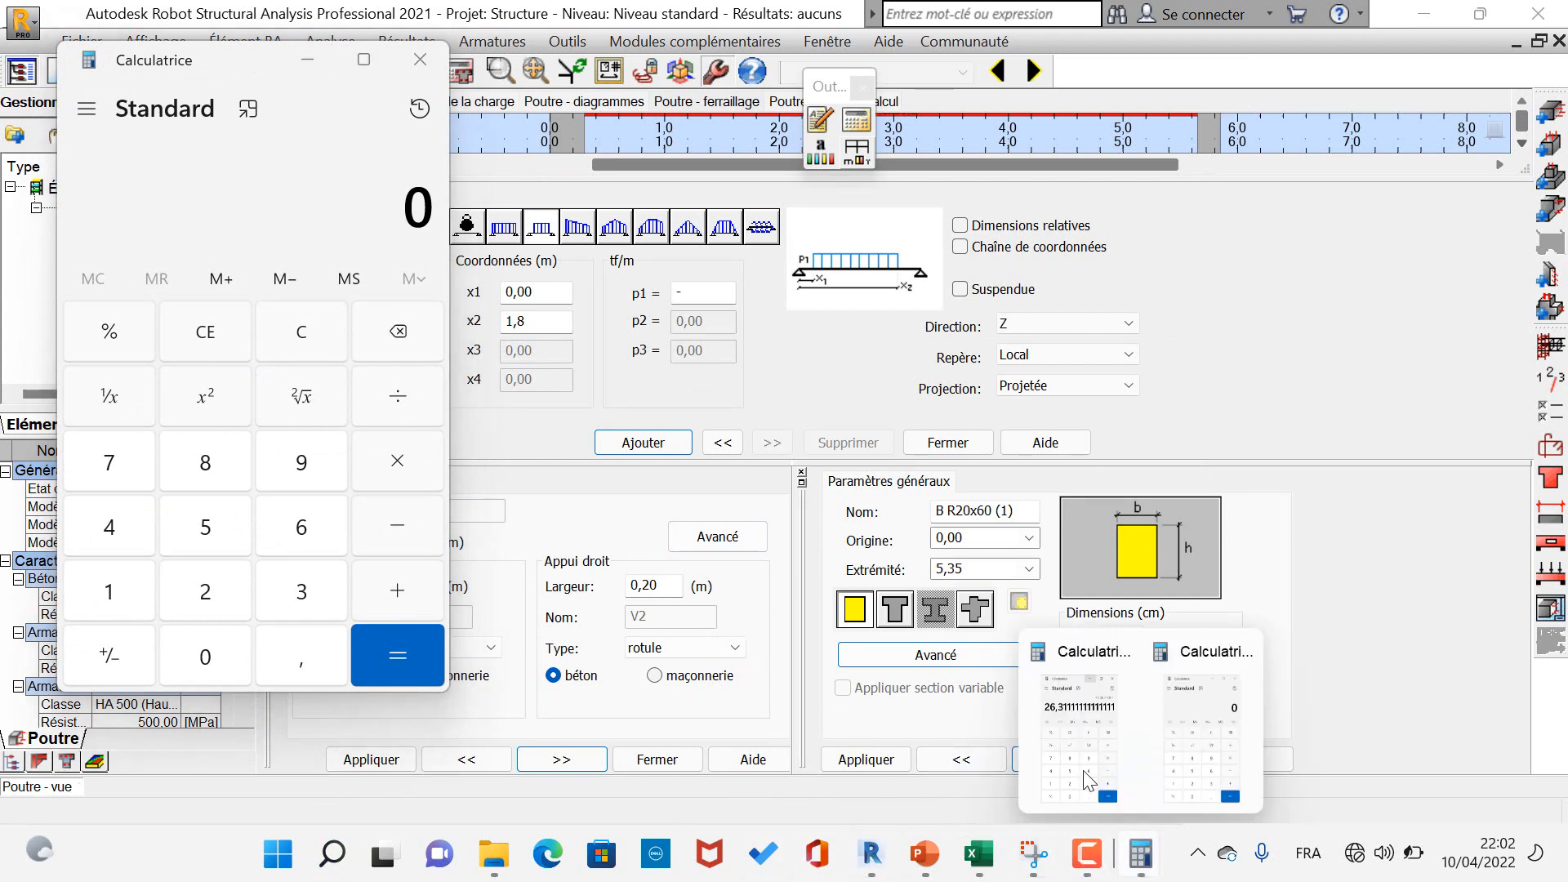
pyautogui.click(1071, 724)
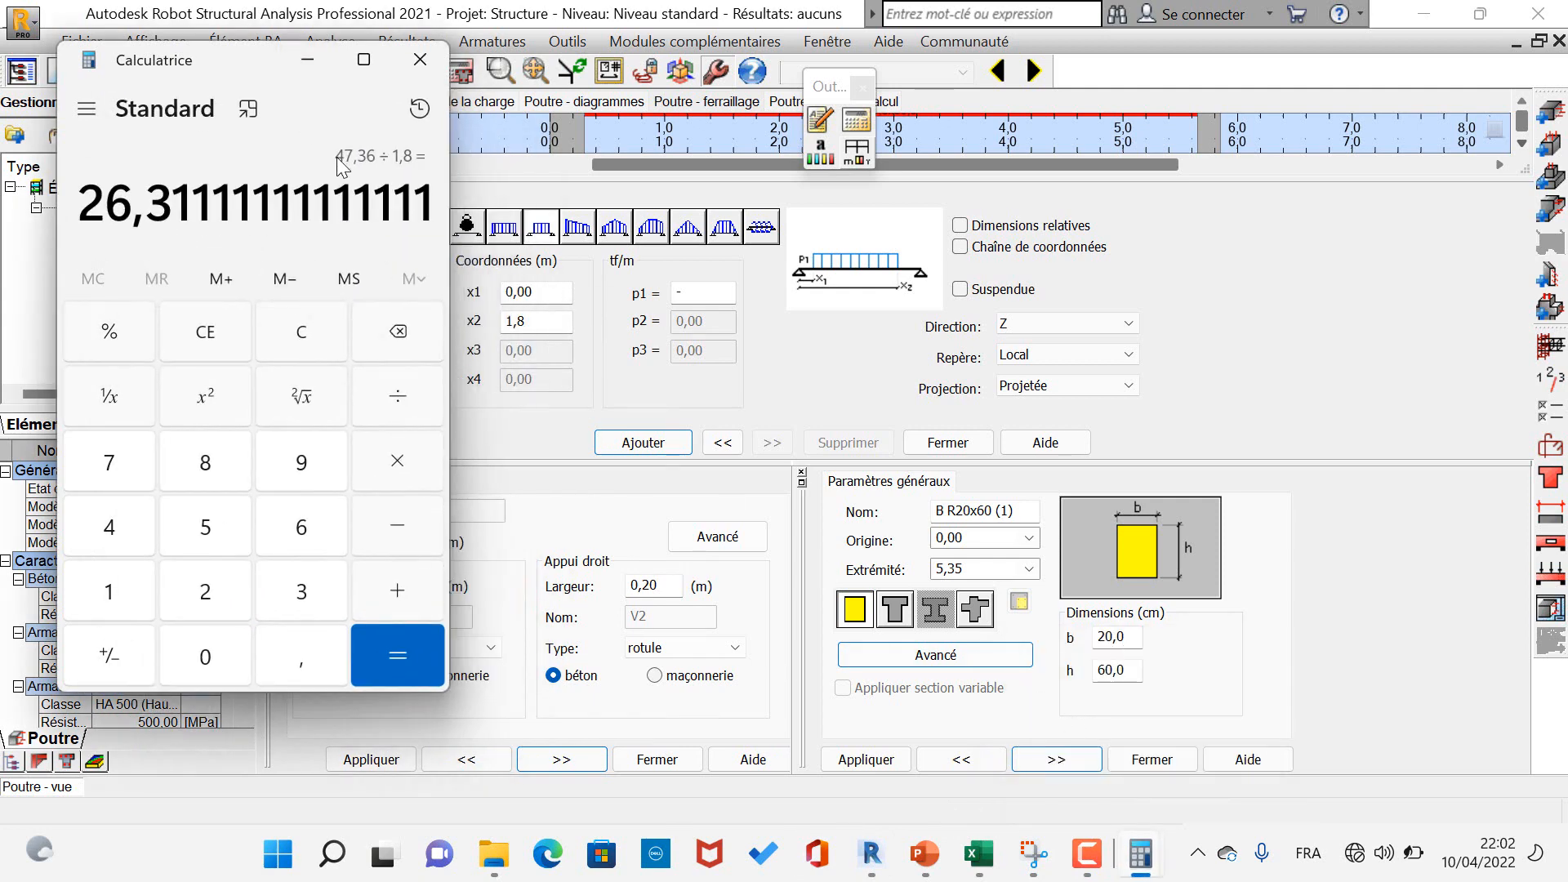
# - Check the calculation's inputs against N'u0 and b' in the PowerPoint slide's table, then return to Calculator
pyautogui.click(924, 853)
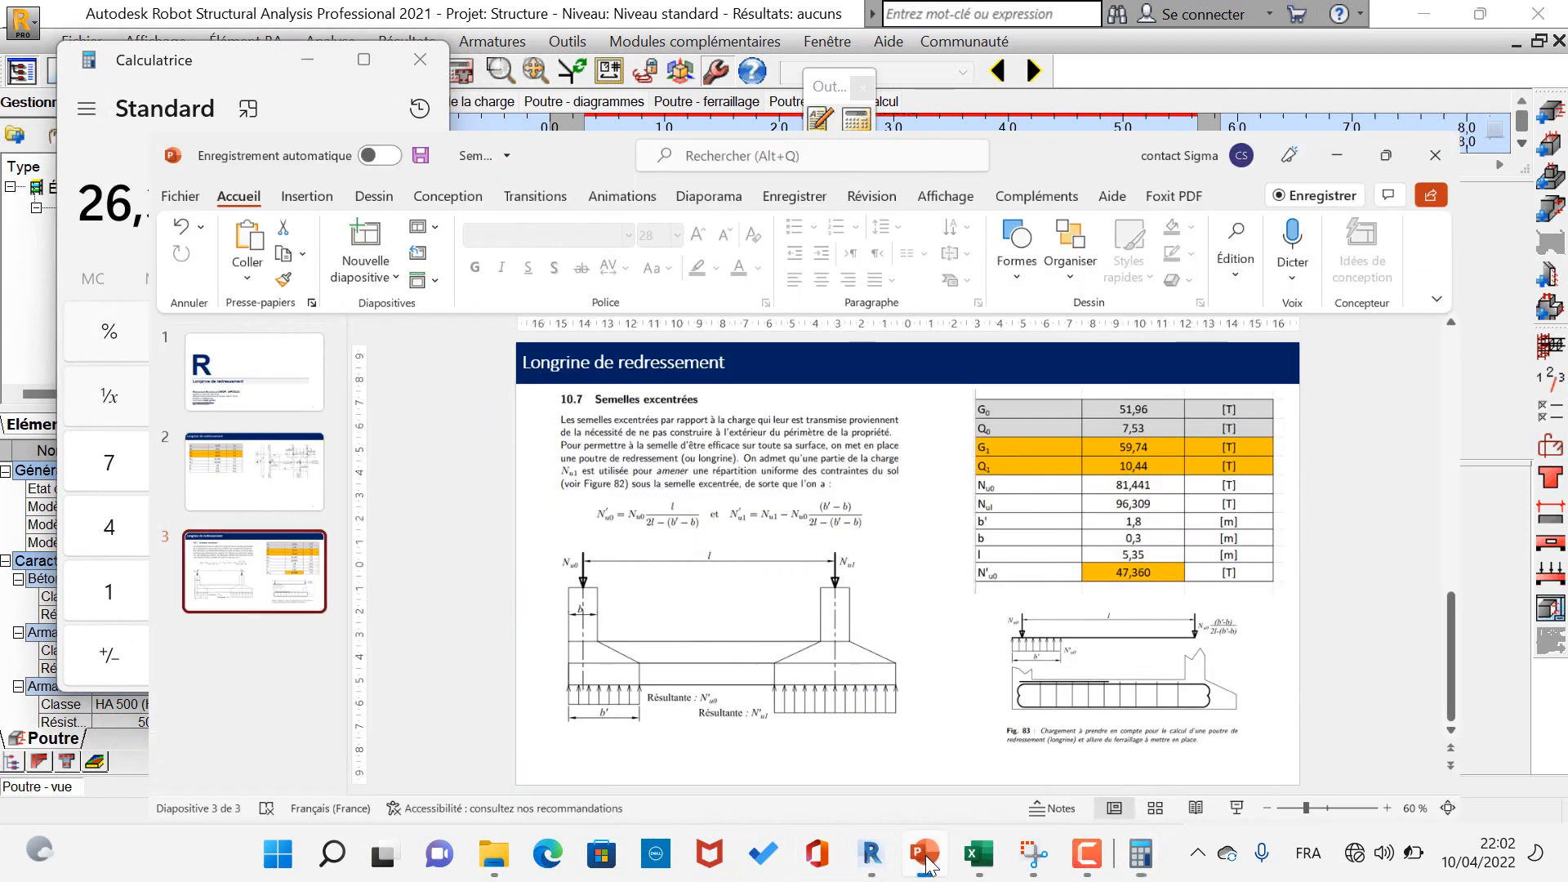
pyautogui.moveTo(1140, 854)
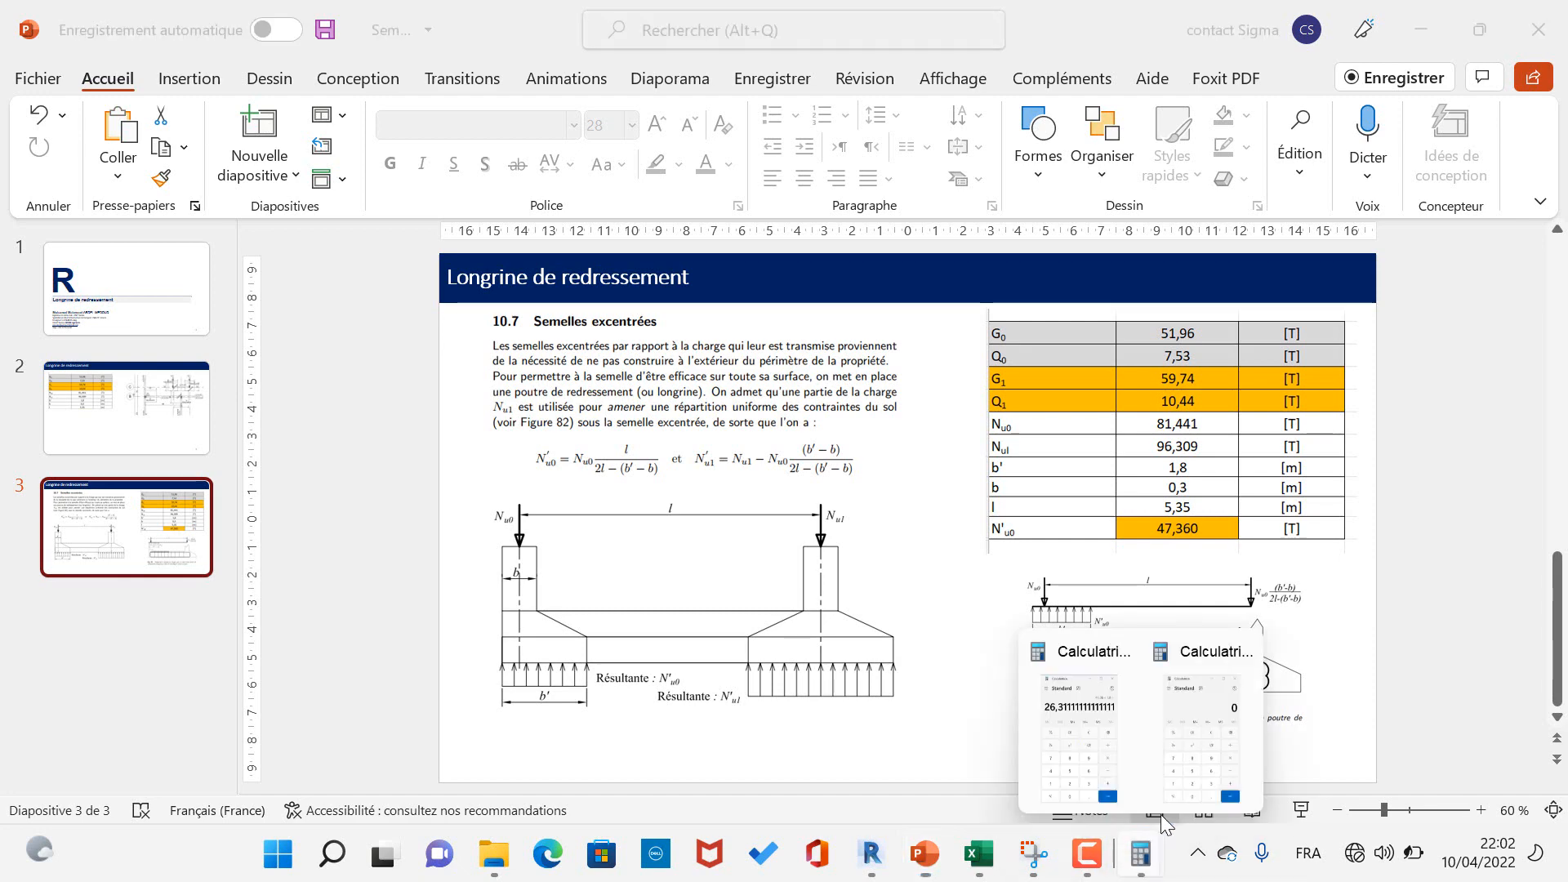
pyautogui.click(1064, 747)
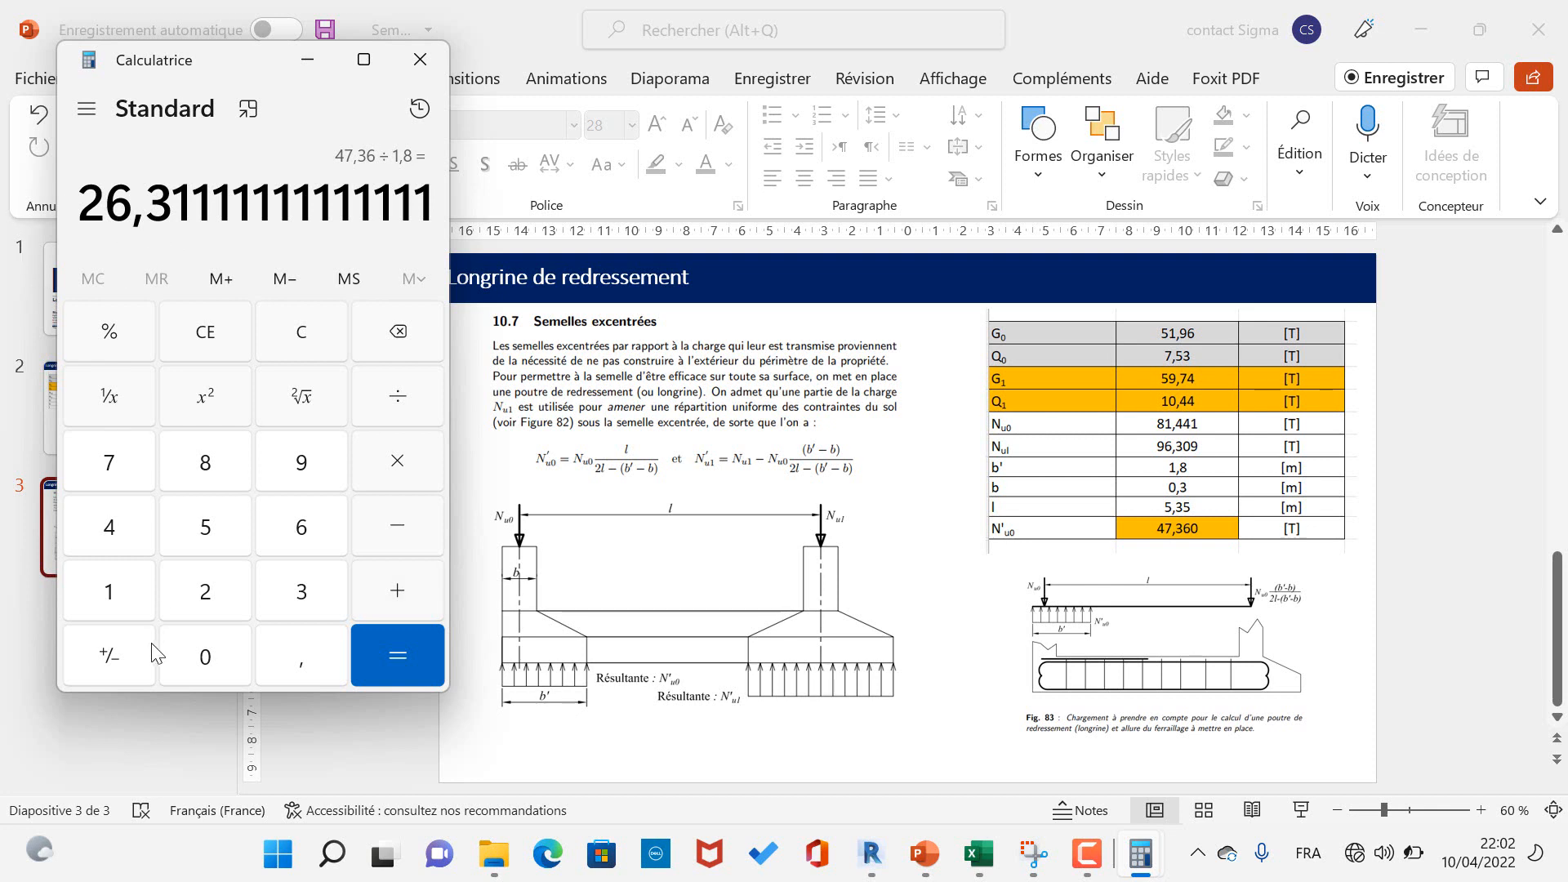
# - Divide the result of 47,36 ÷ 1,8 by 1,35 in Calculator
pyautogui.click(400, 400)
pyautogui.click(117, 596)
pyautogui.click(265, 650)
pyautogui.click(294, 614)
pyautogui.click(210, 532)
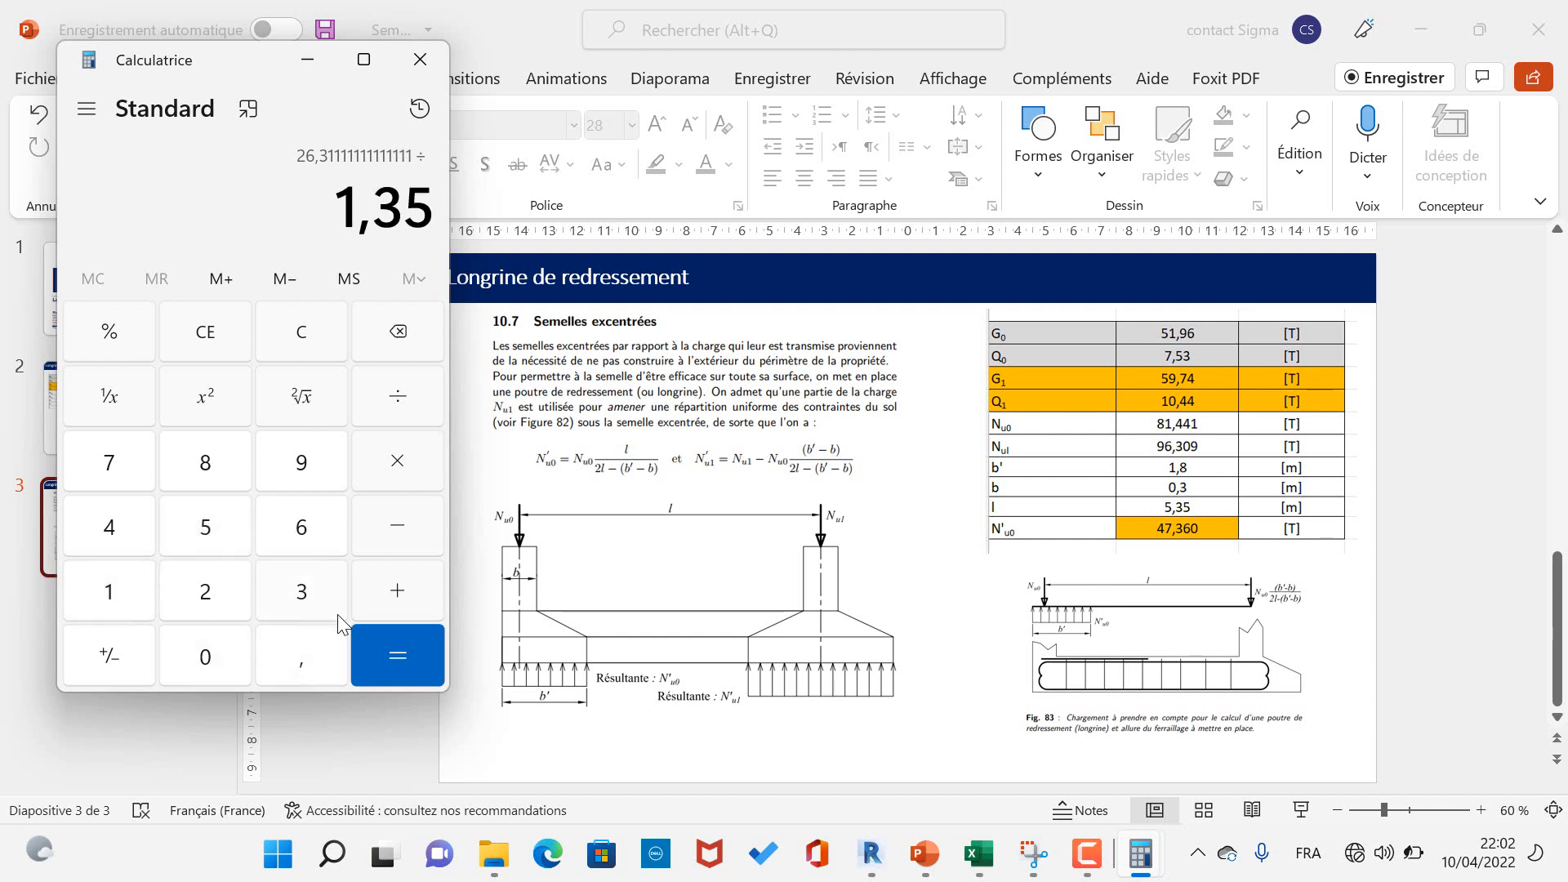
pyautogui.click(381, 652)
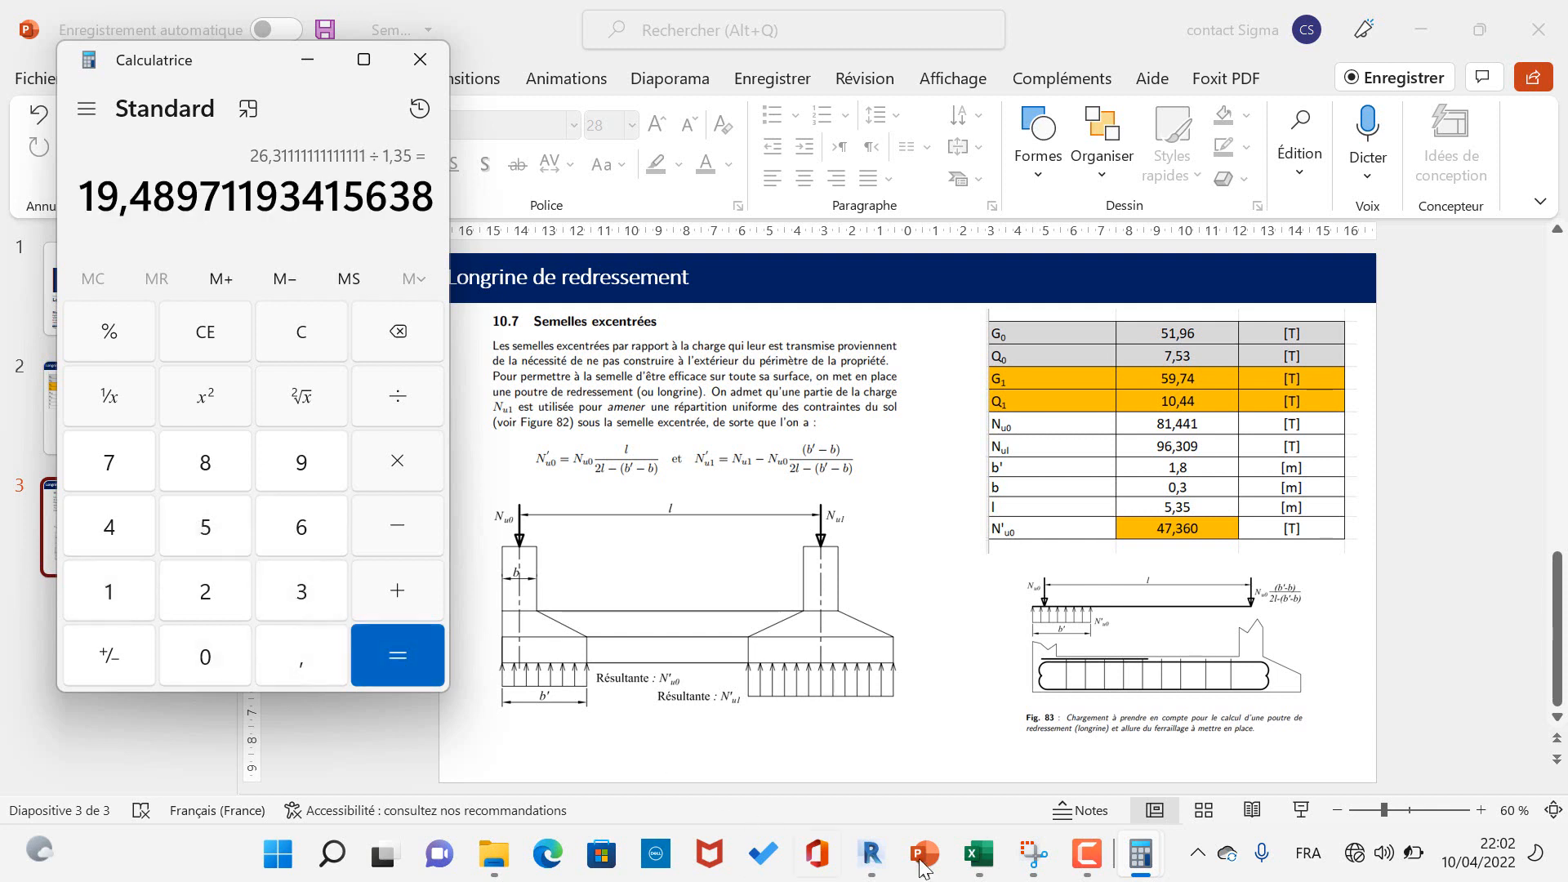
pyautogui.moveTo(1072, 858)
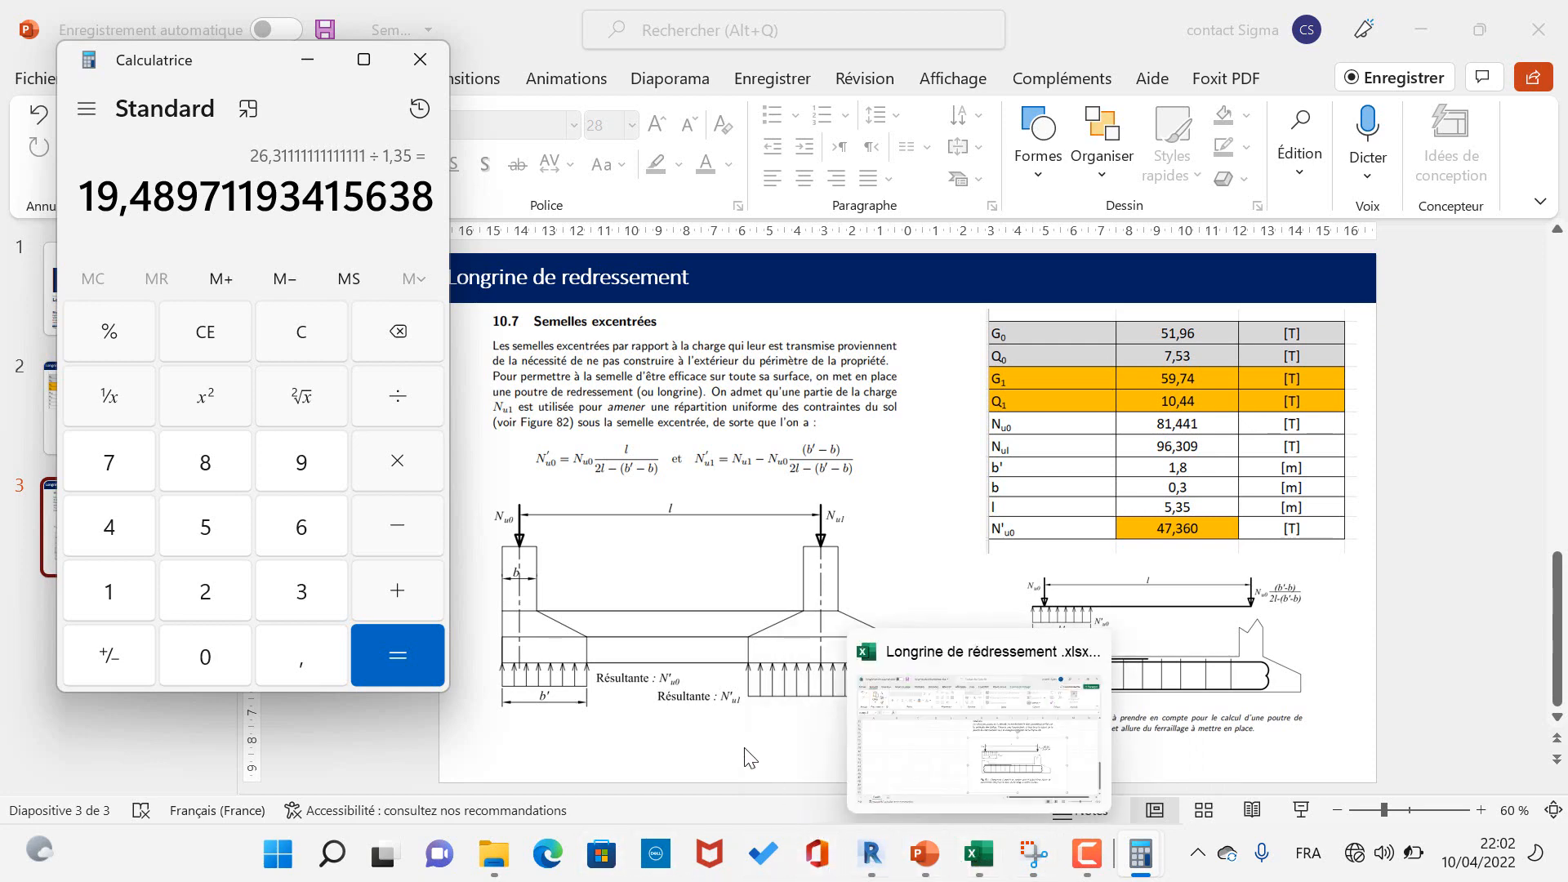
# - Return to Robot, clear the calculator on the way, set p1 to -19,48 tf/m and add the distributed load to the beam
pyautogui.click(1422, 36)
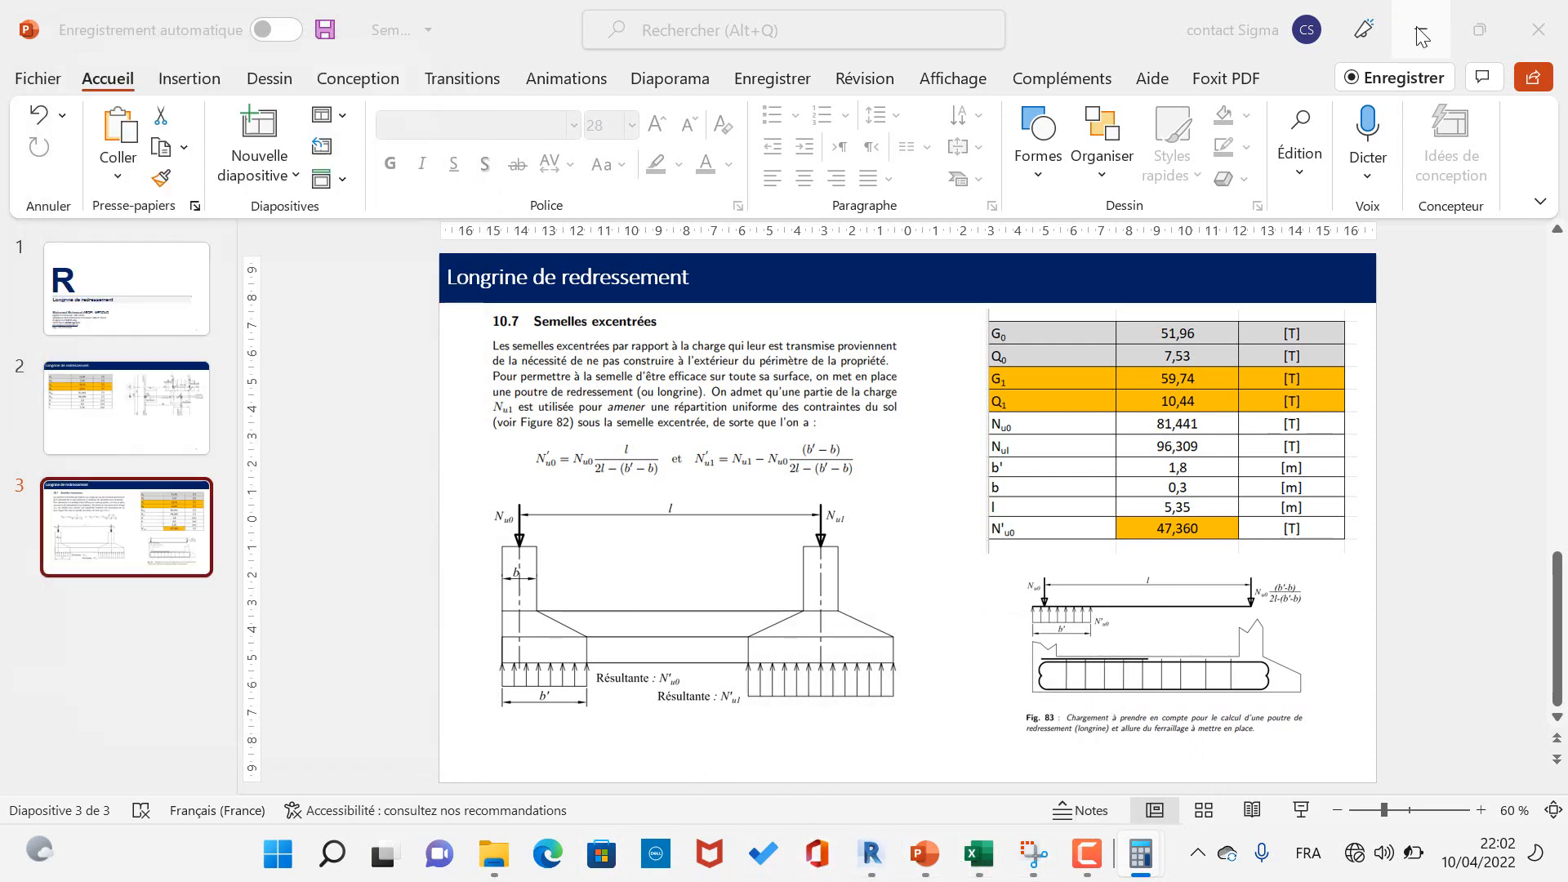
pyautogui.click(1420, 31)
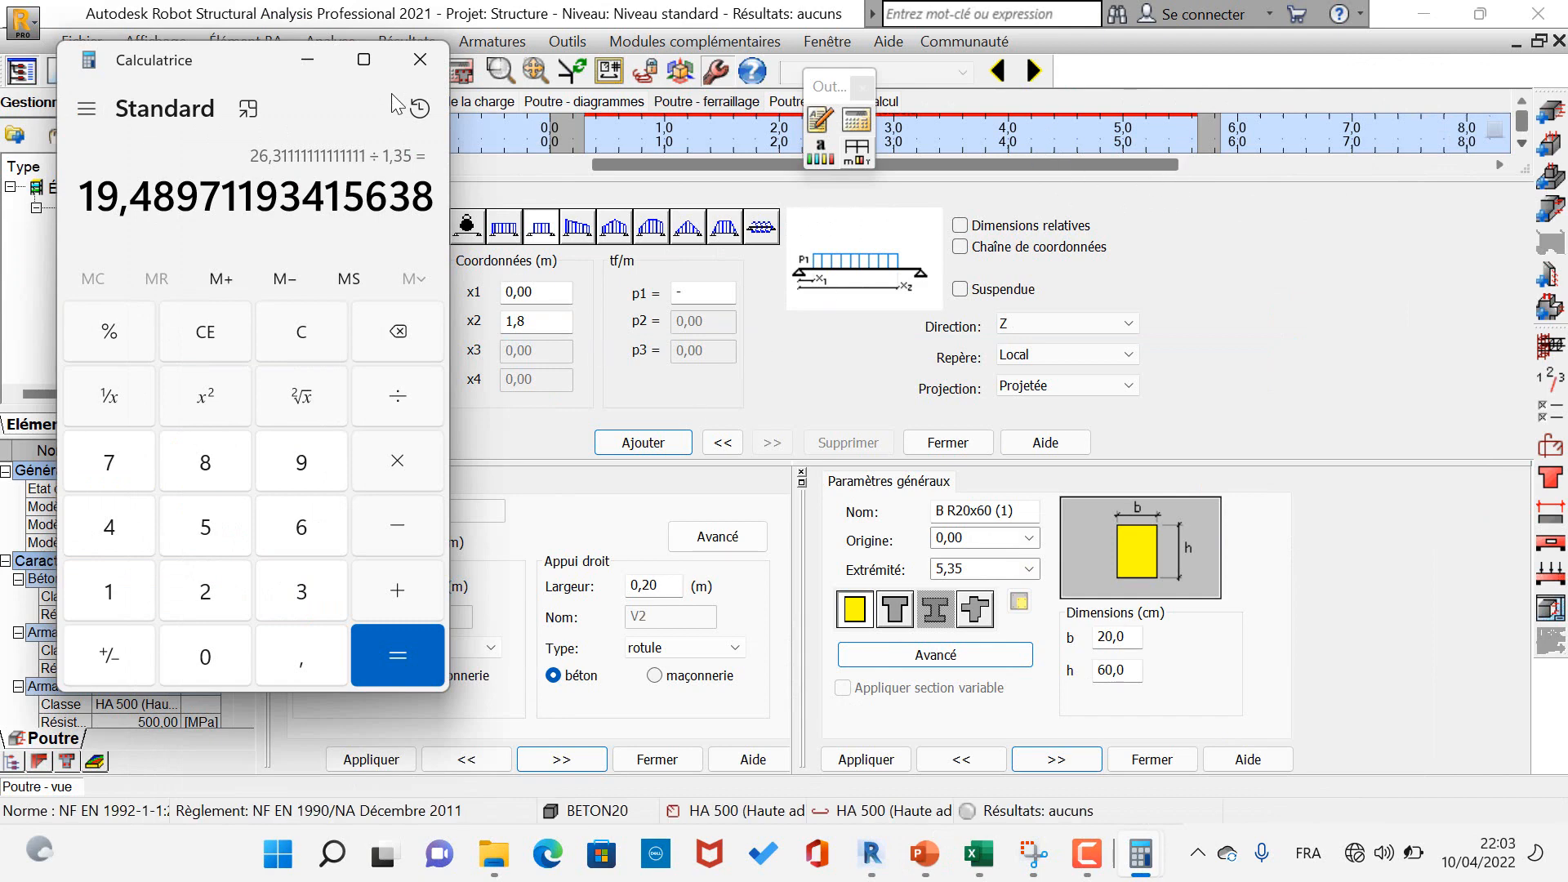
pyautogui.click(302, 332)
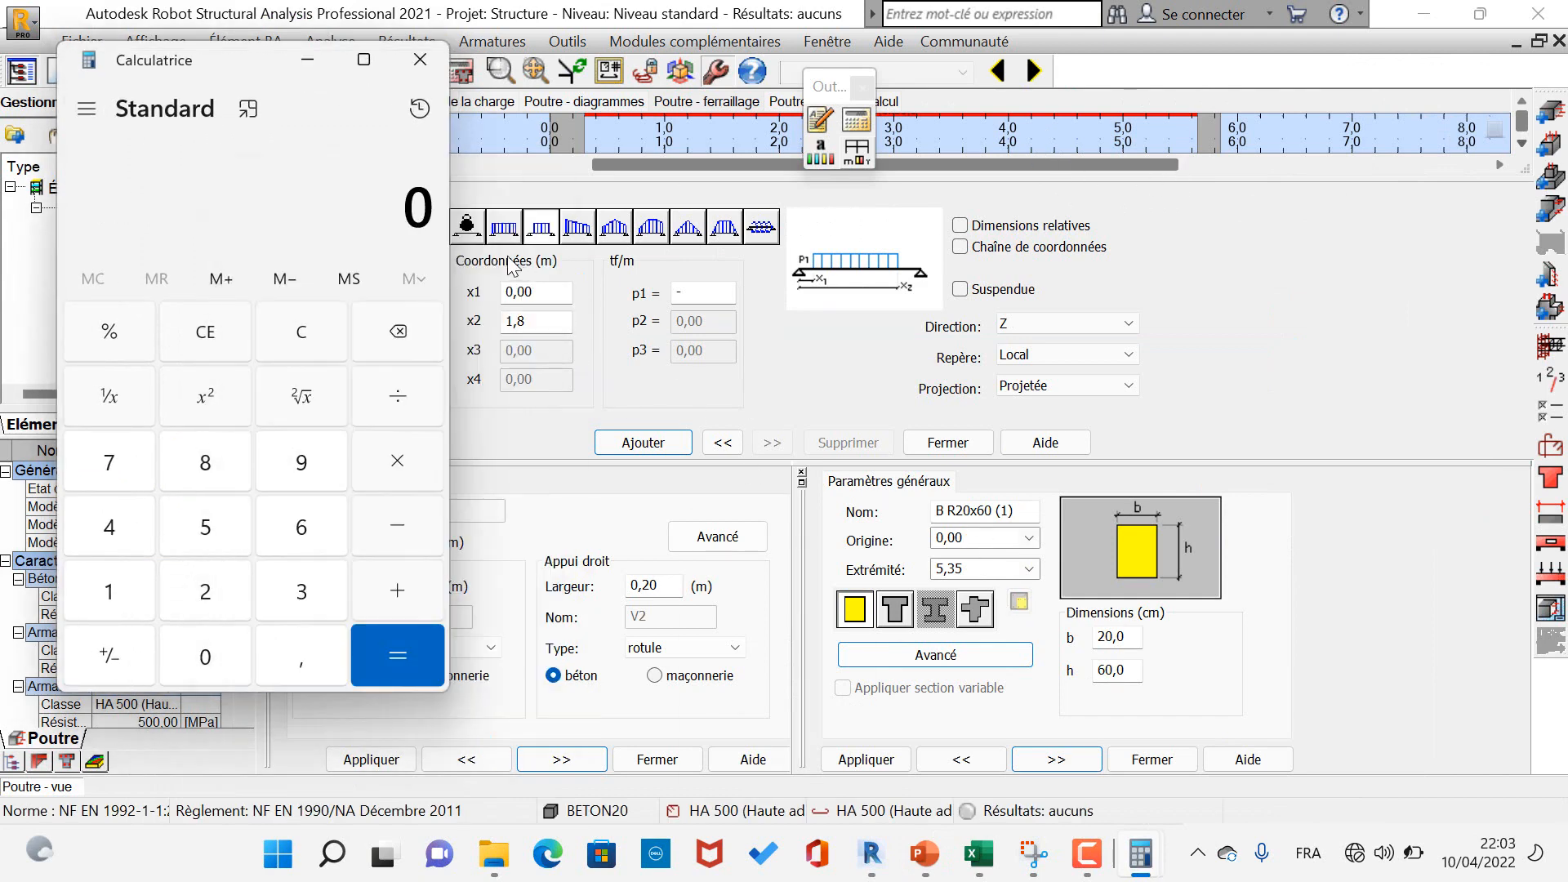
pyautogui.click(312, 71)
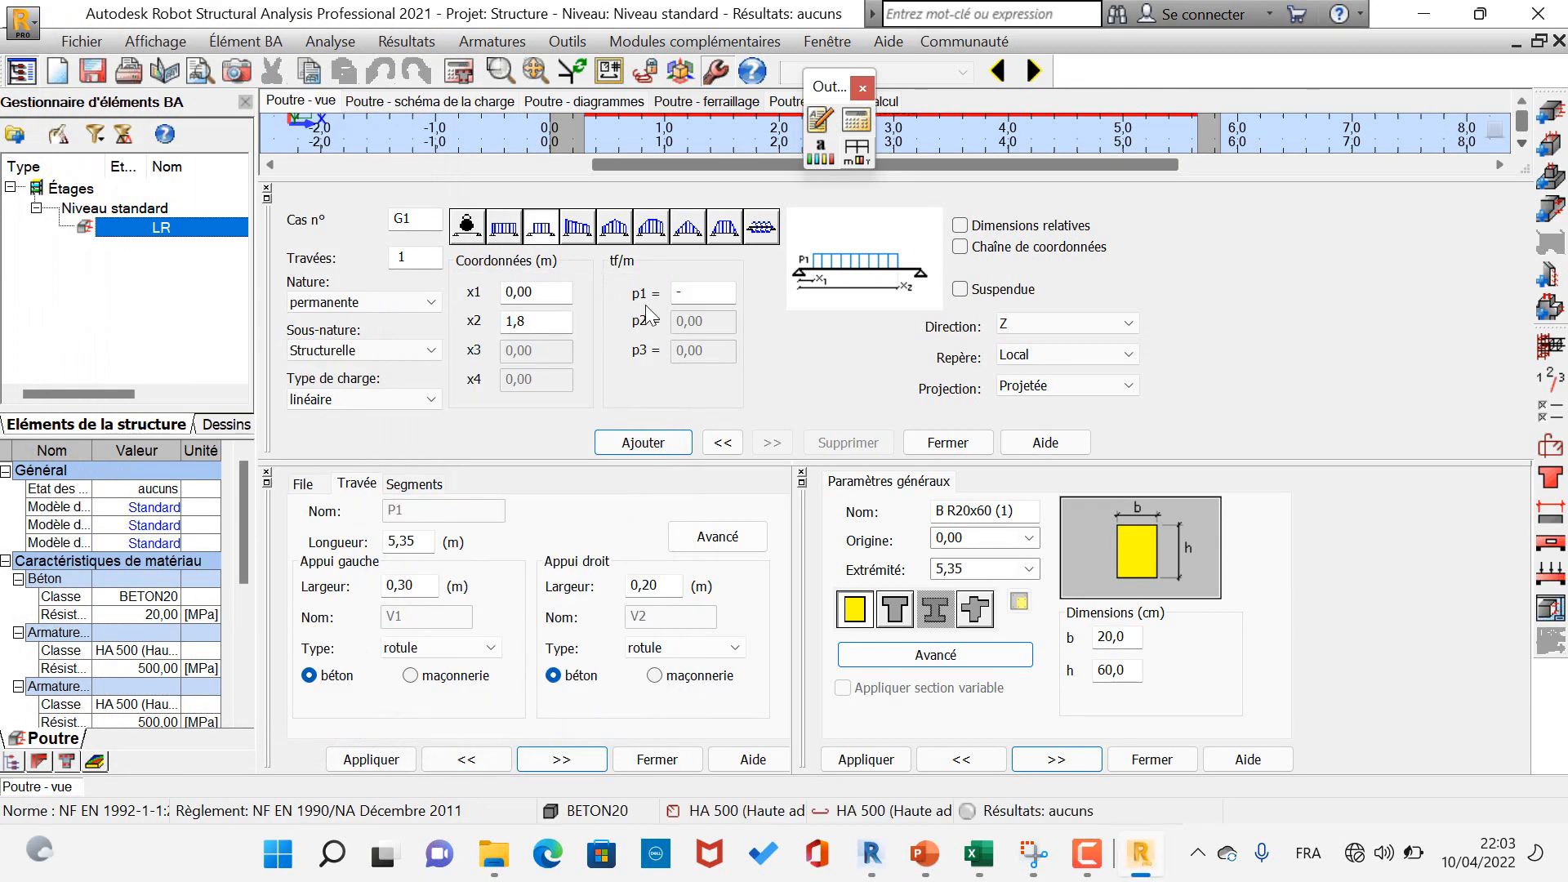
pyautogui.click(695, 292)
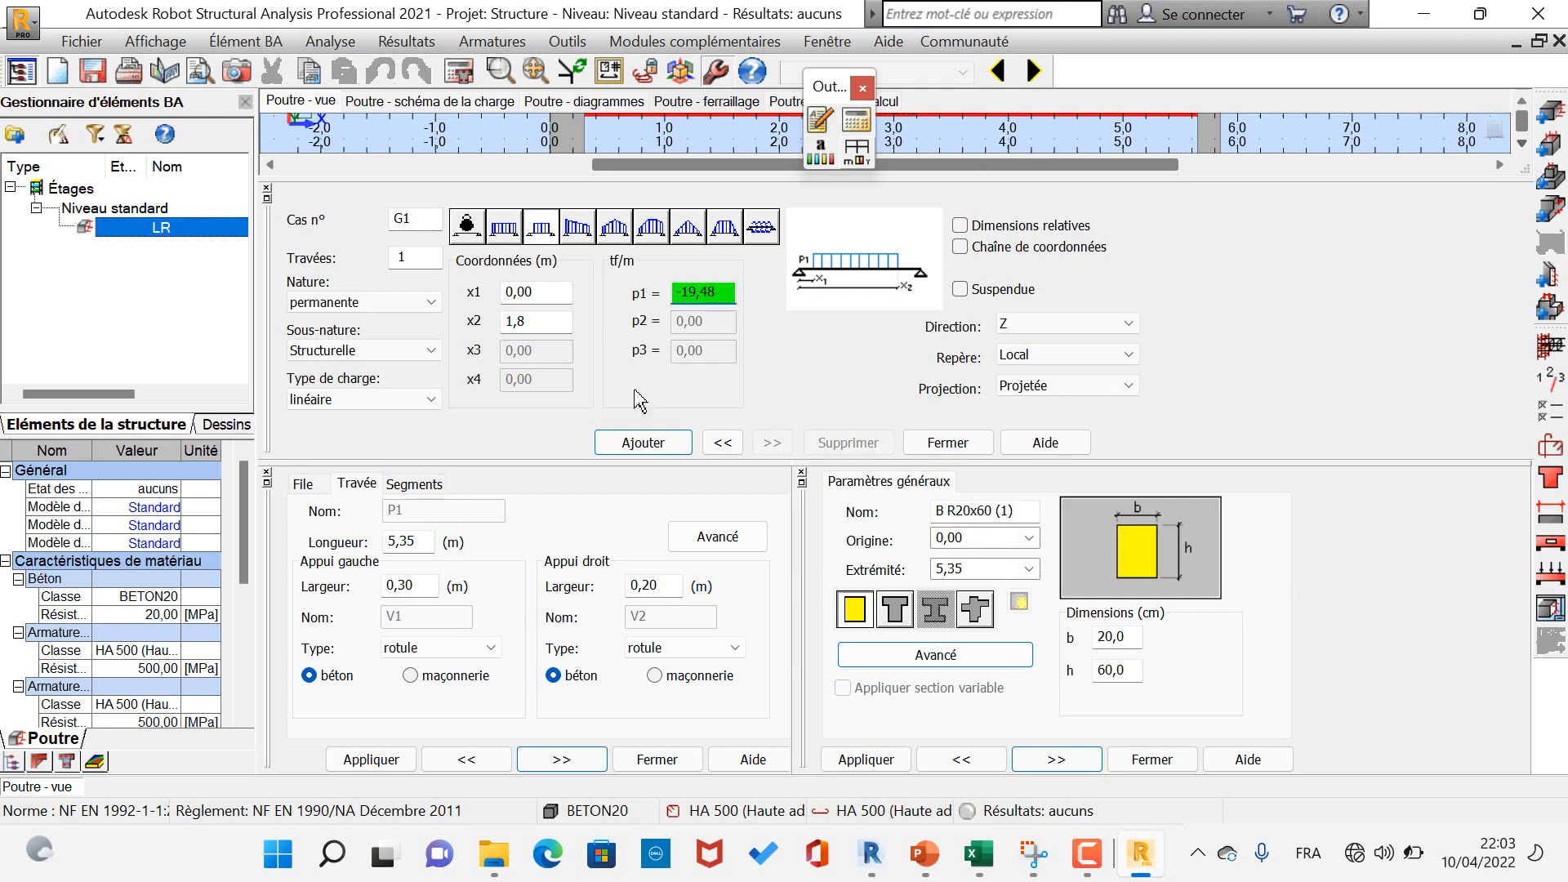
pyautogui.click(644, 448)
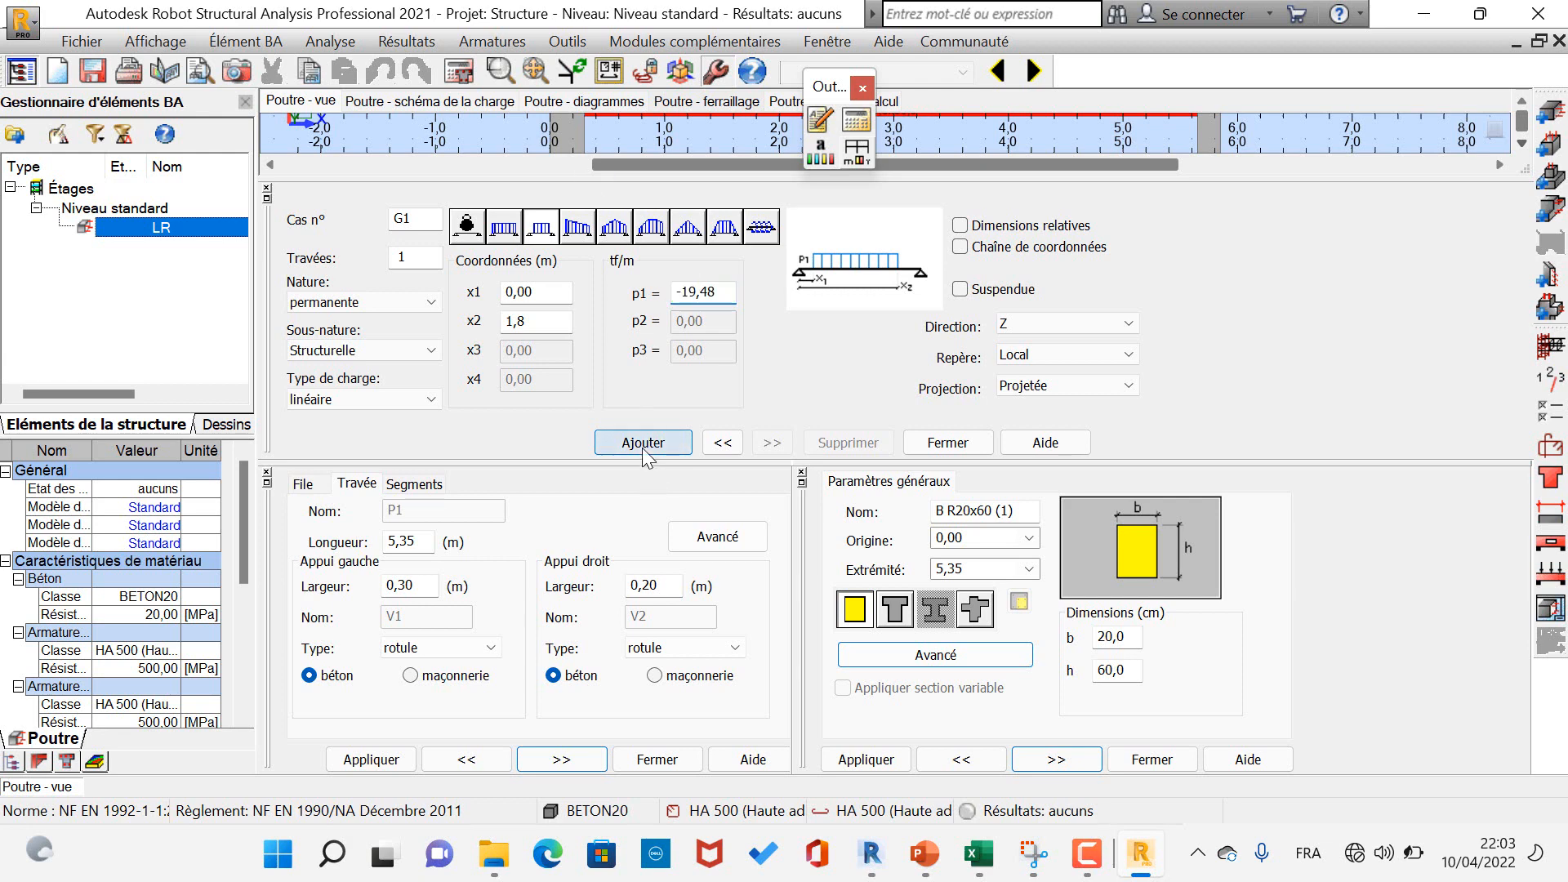
# - Close the load definition and show the beam's load table with the load diagram to check the added load
pyautogui.click(964, 449)
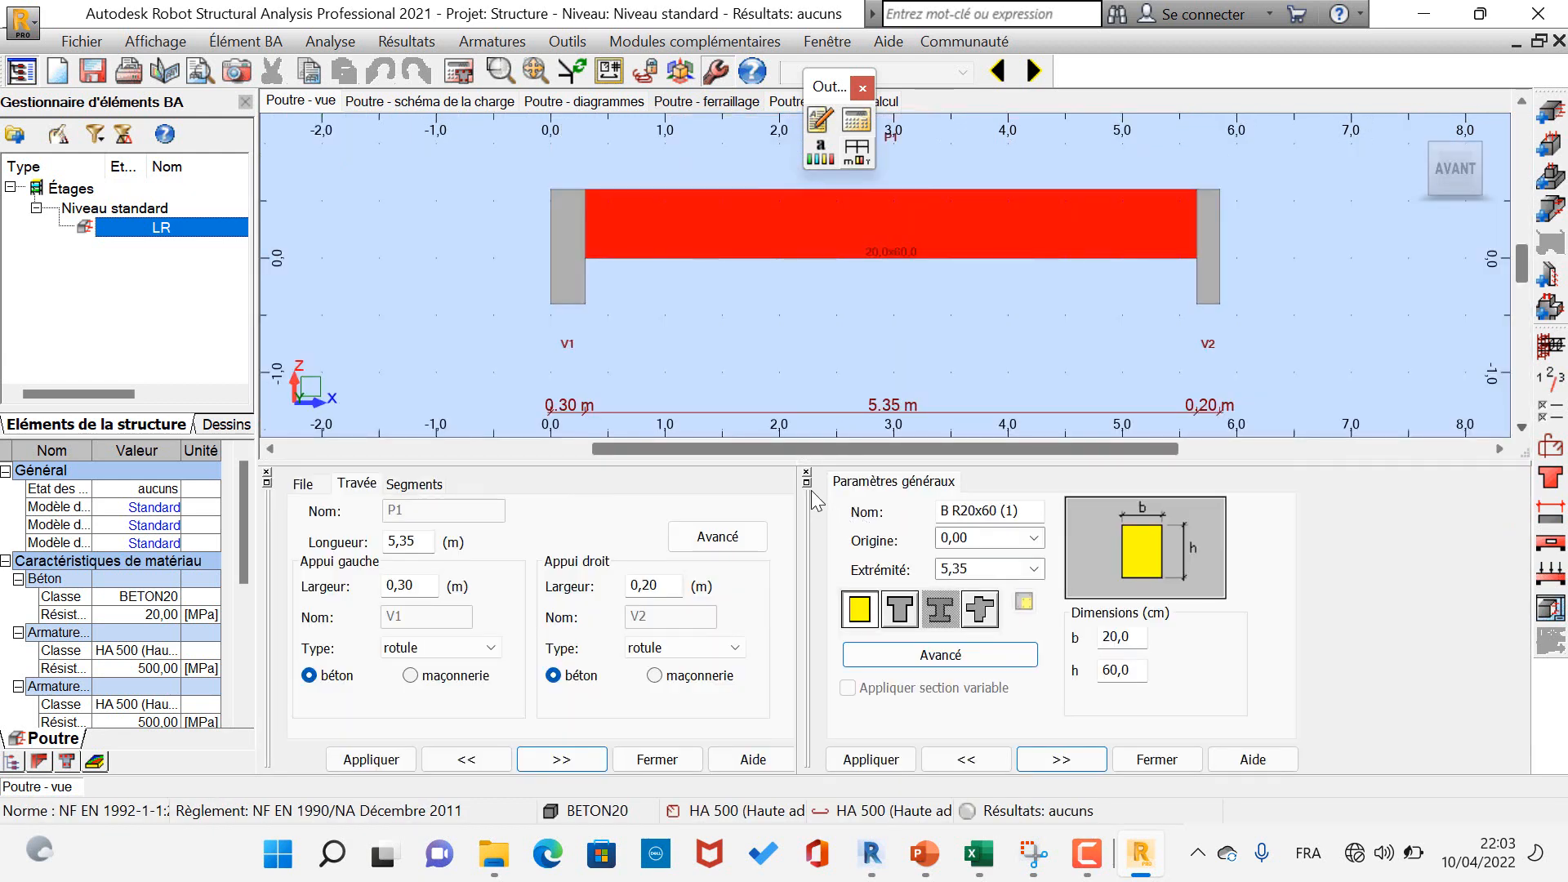
pyautogui.click(1555, 577)
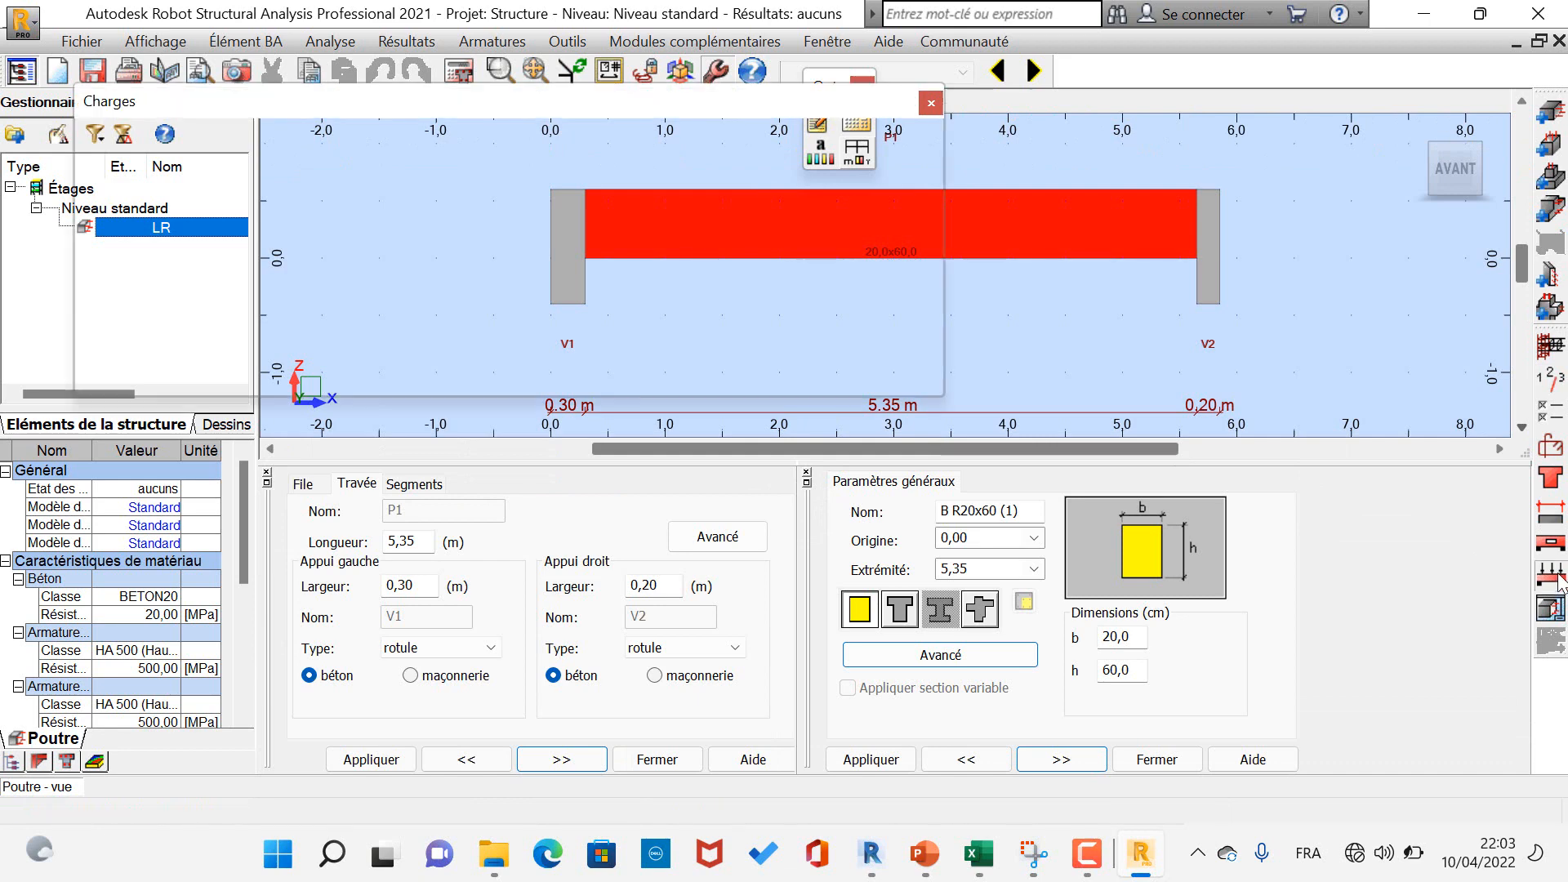
pyautogui.click(739, 378)
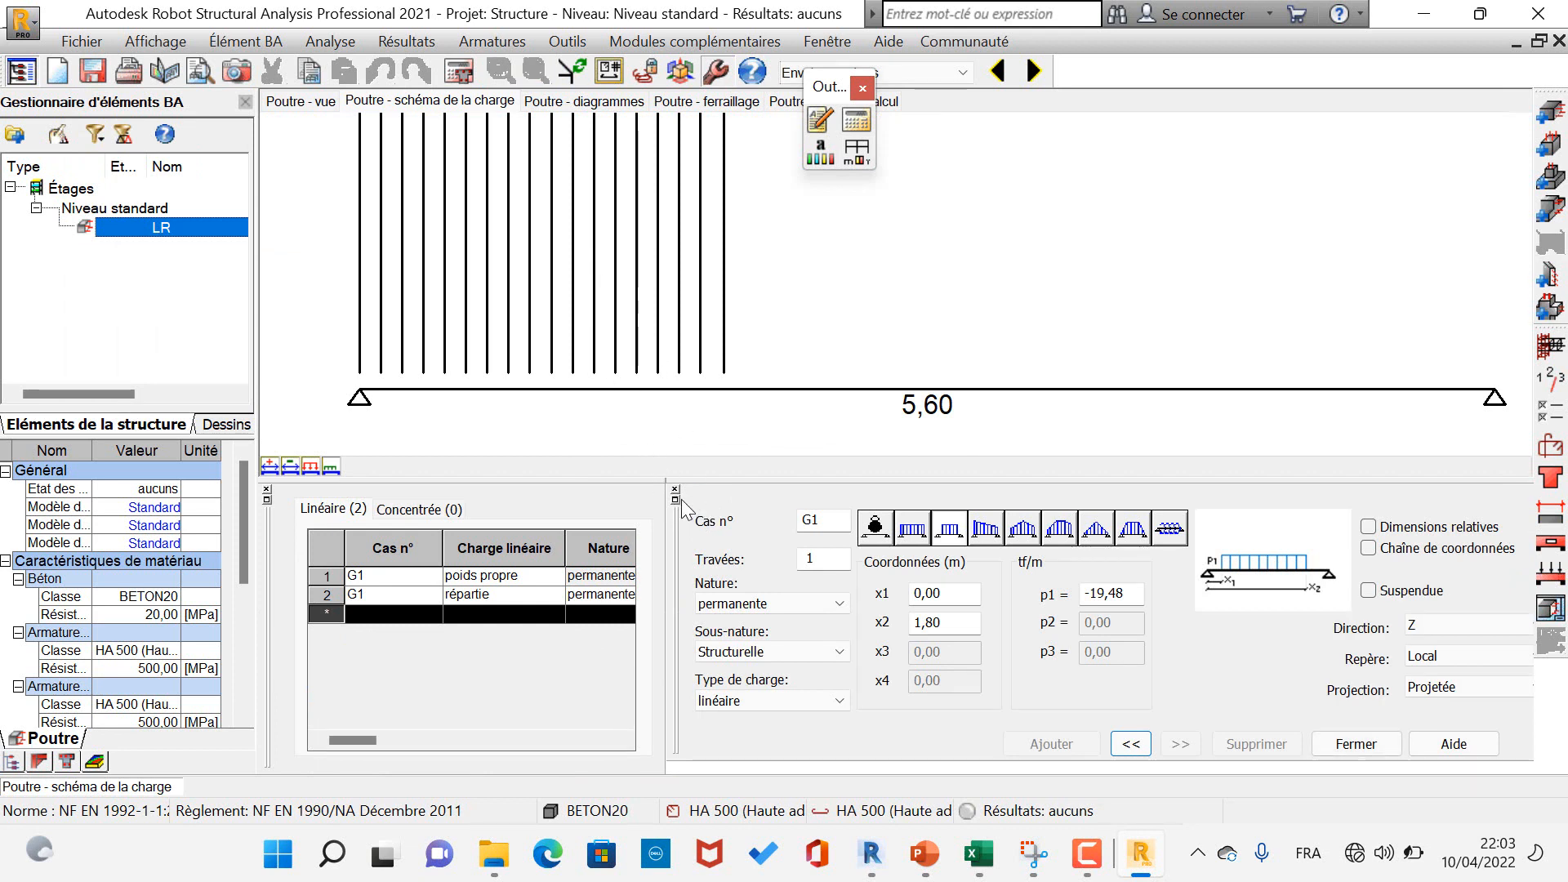
pyautogui.click(676, 489)
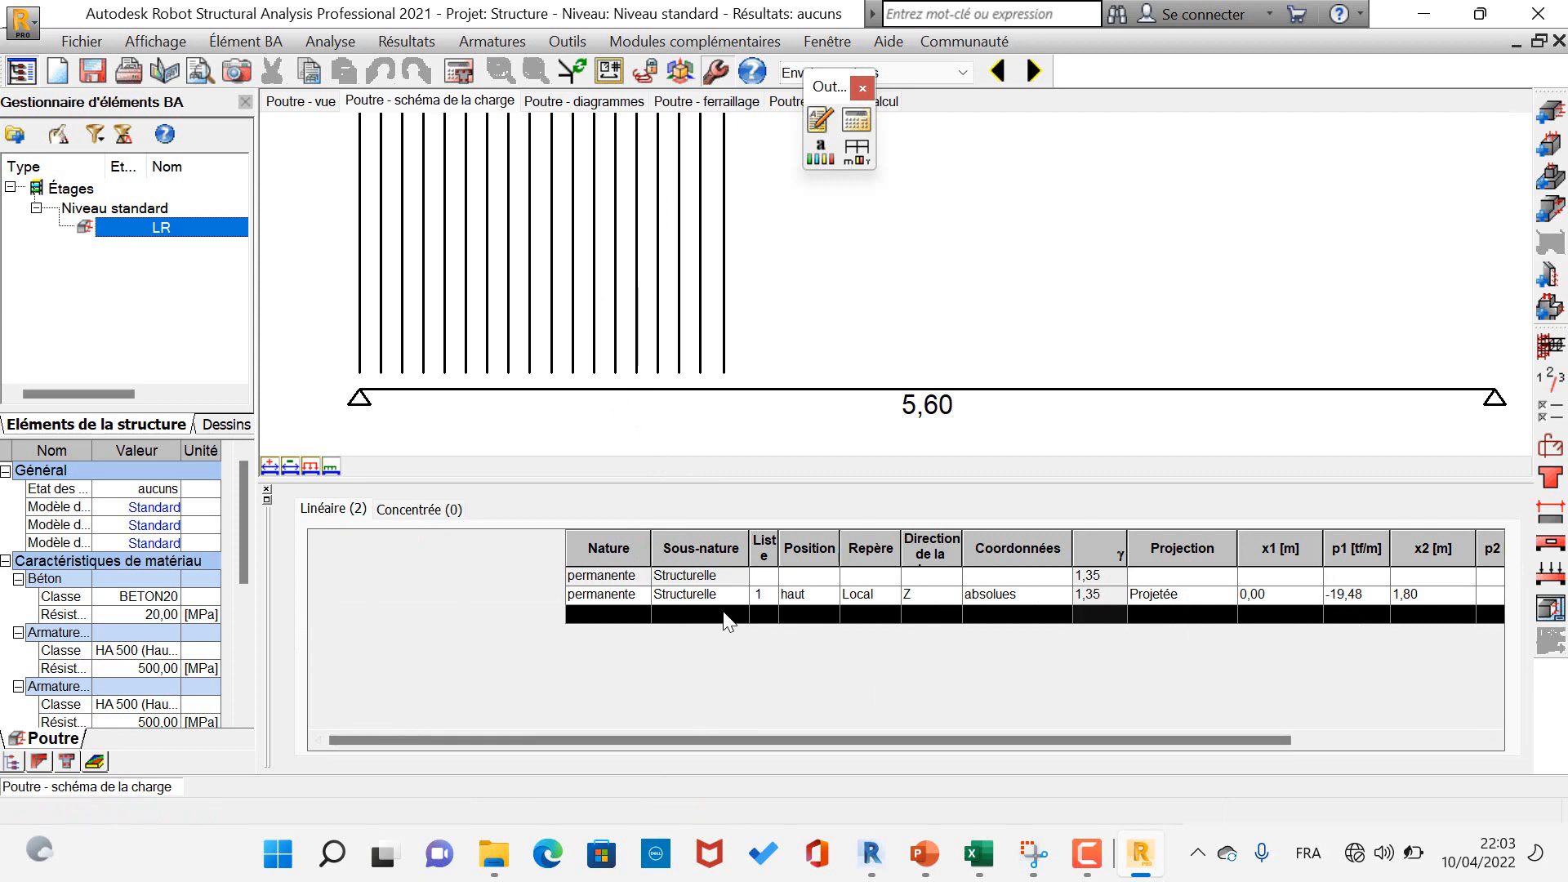
# - Change the reinforced concrete design code to BAEL 91 mod. 99 in the job preferences and apply it
pyautogui.click(1551, 412)
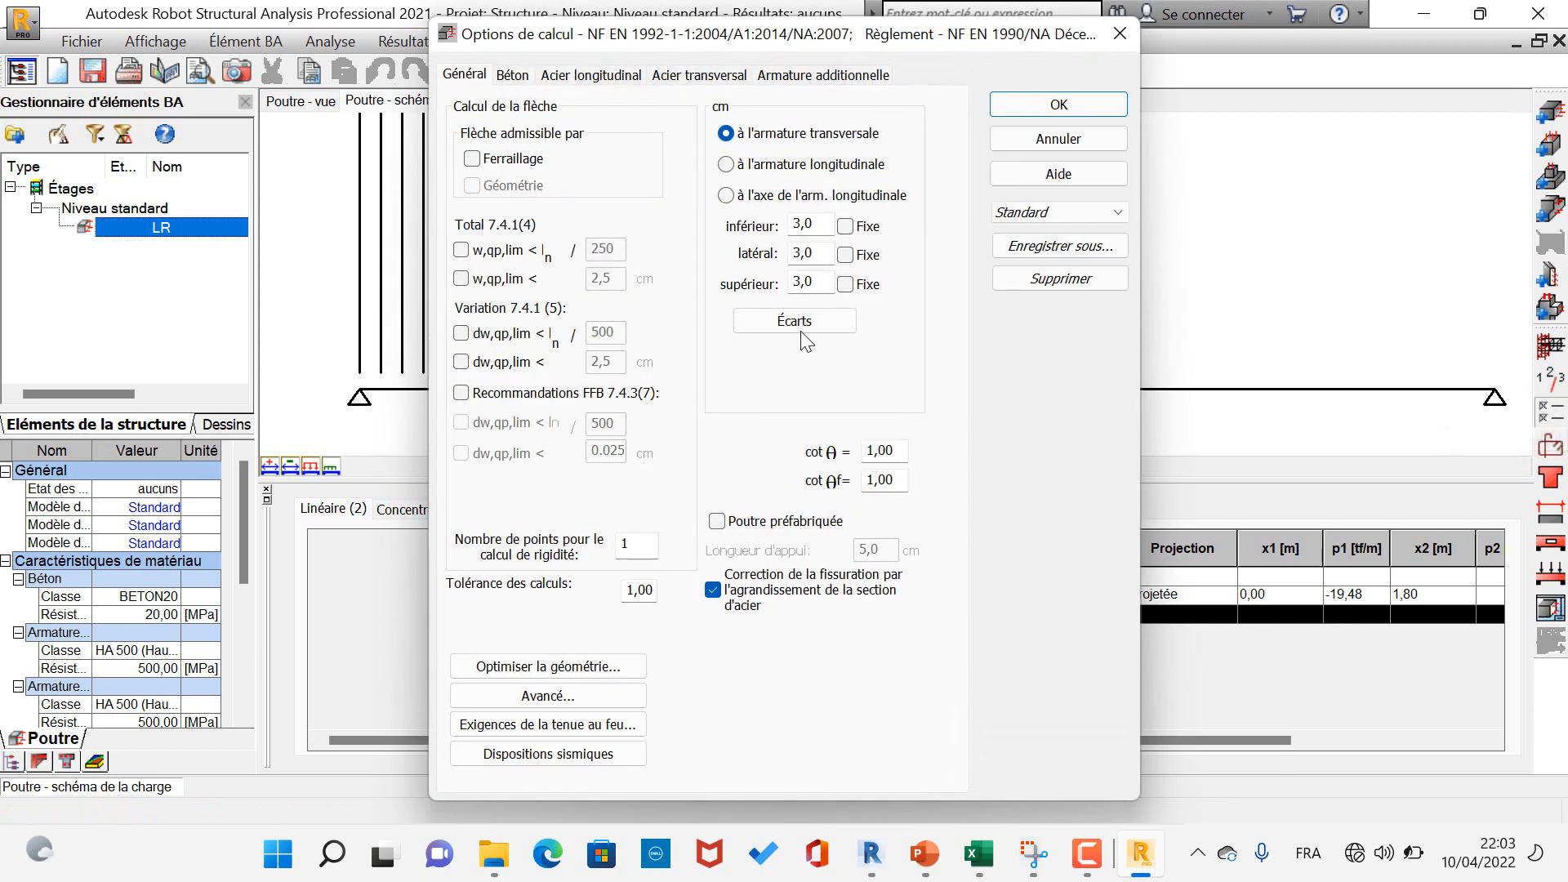
pyautogui.click(1120, 33)
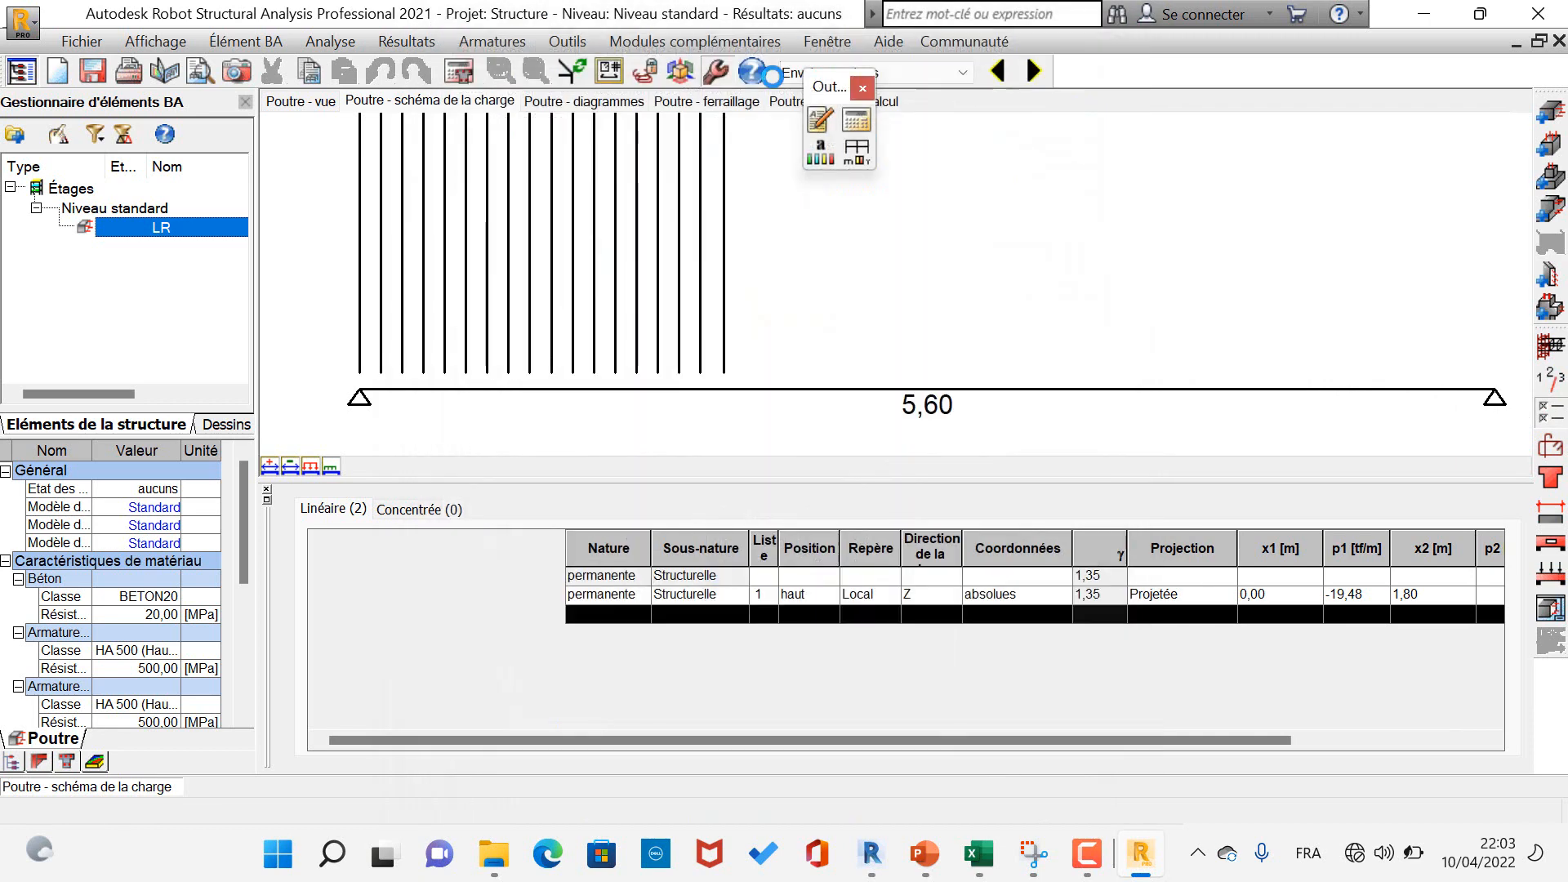
pyautogui.click(713, 84)
pyautogui.click(723, 76)
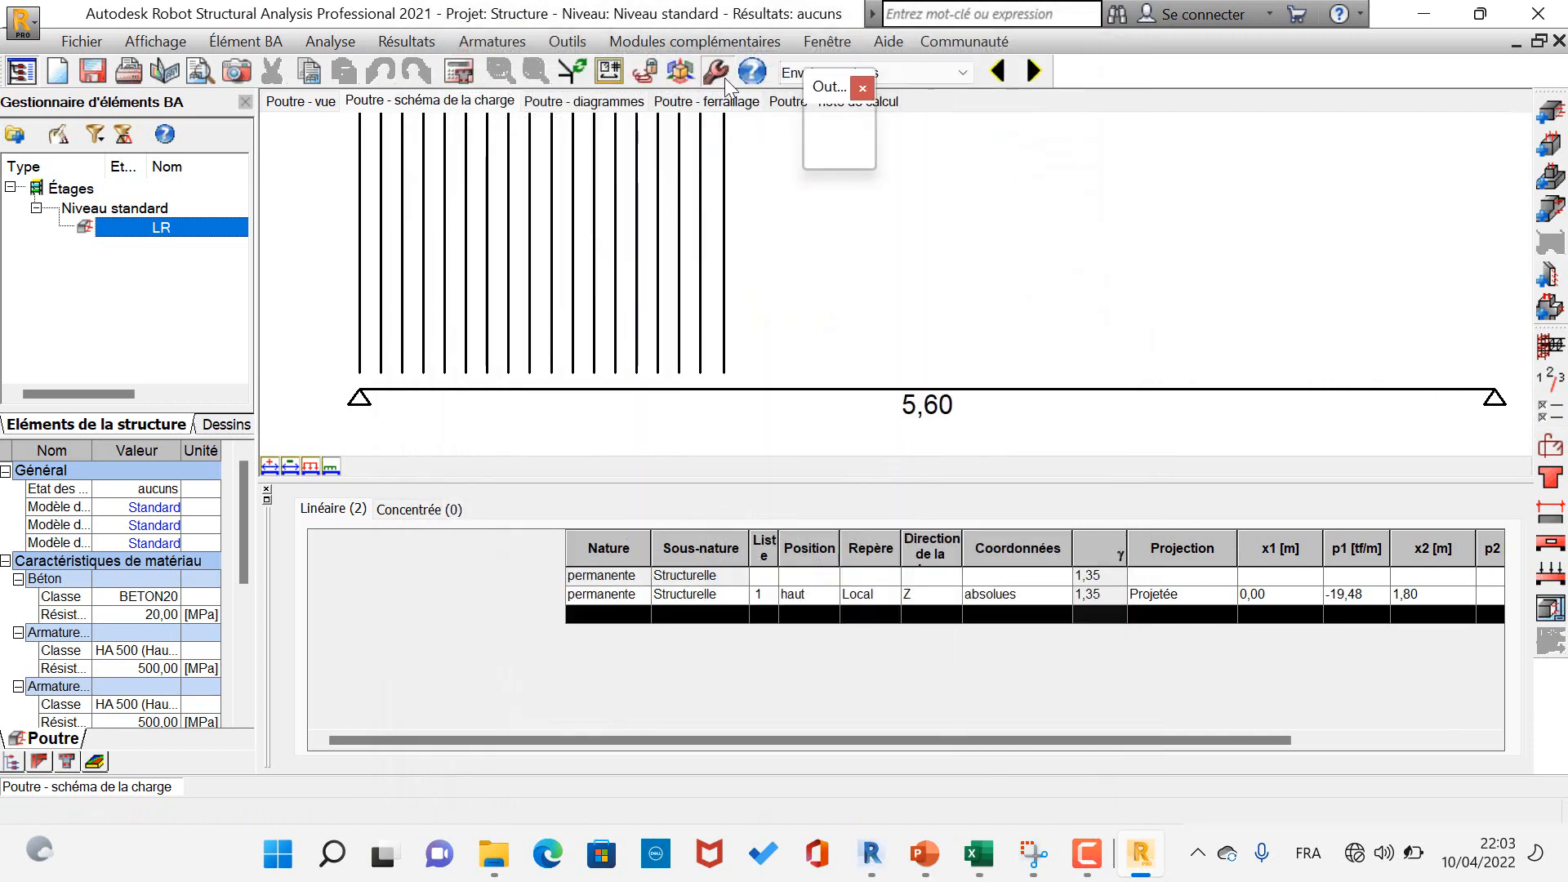
pyautogui.click(858, 152)
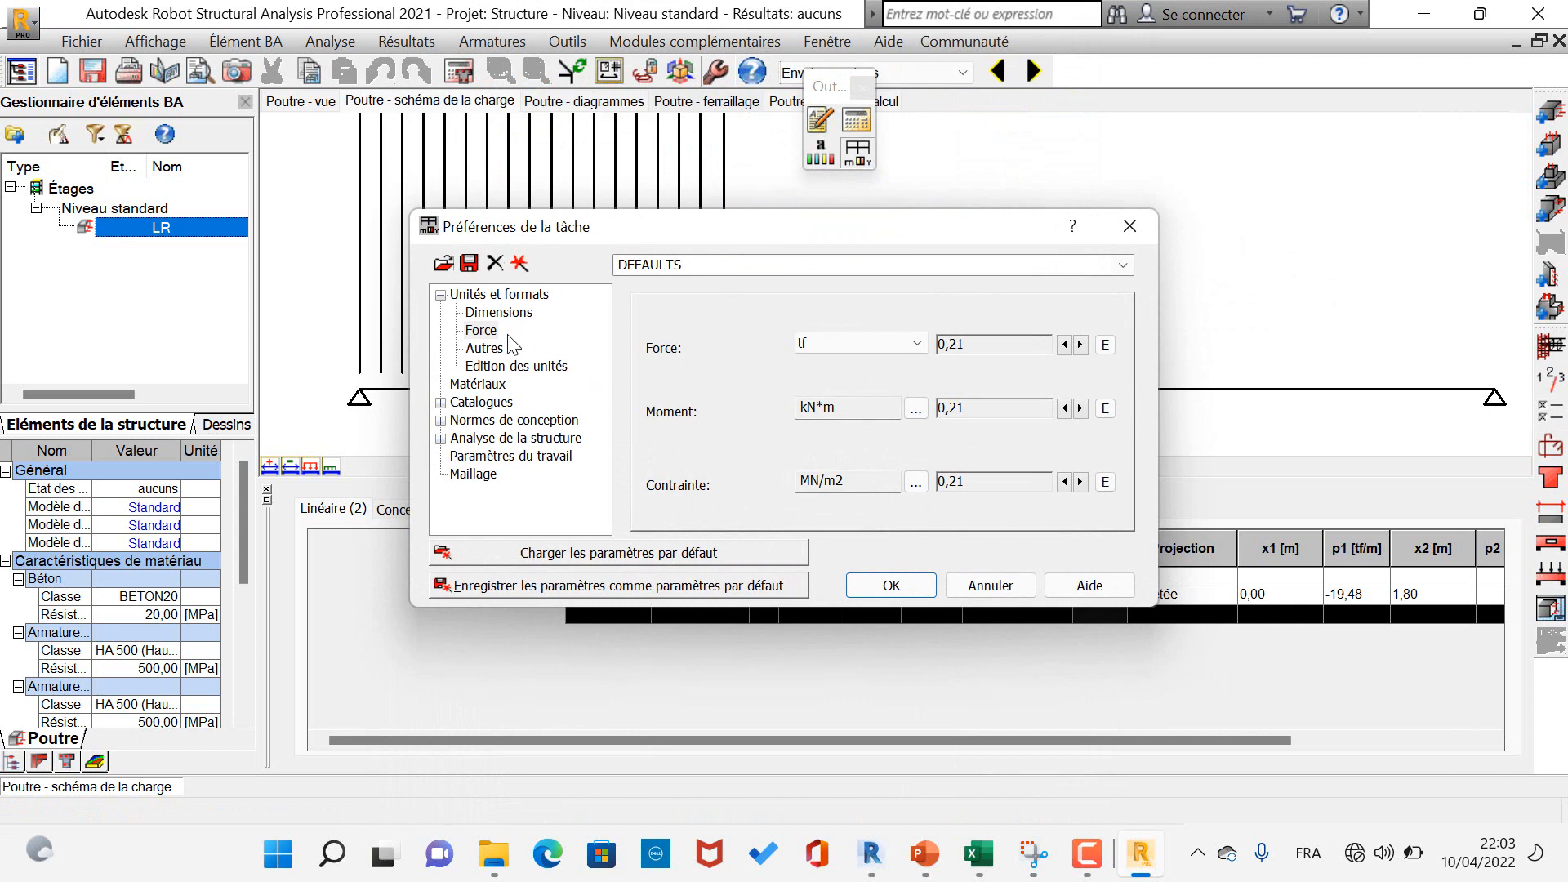
pyautogui.click(500, 422)
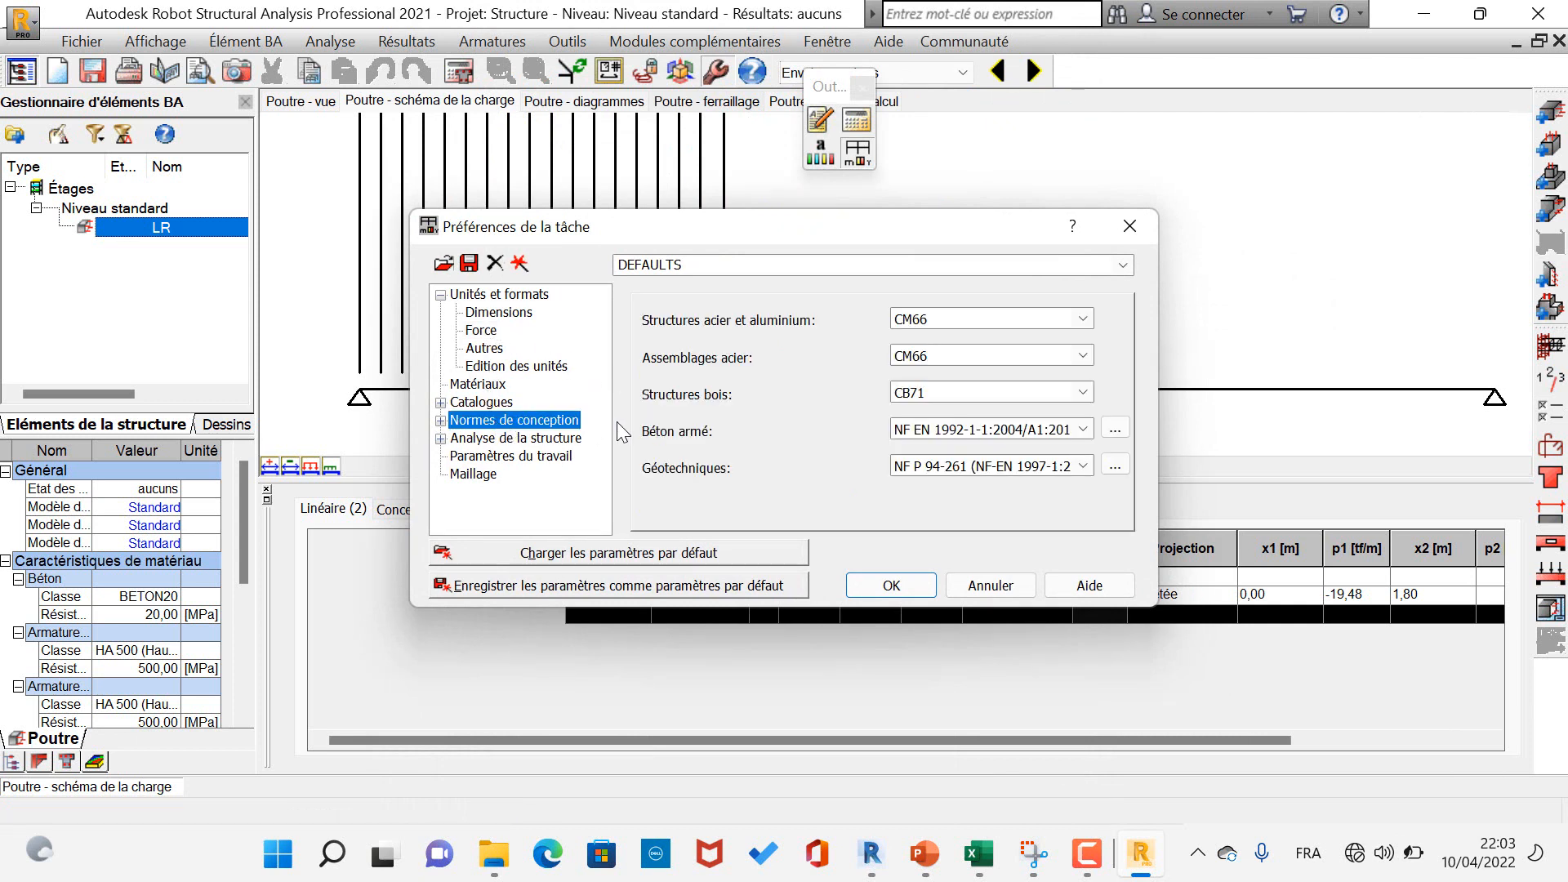
pyautogui.click(991, 429)
pyautogui.click(982, 464)
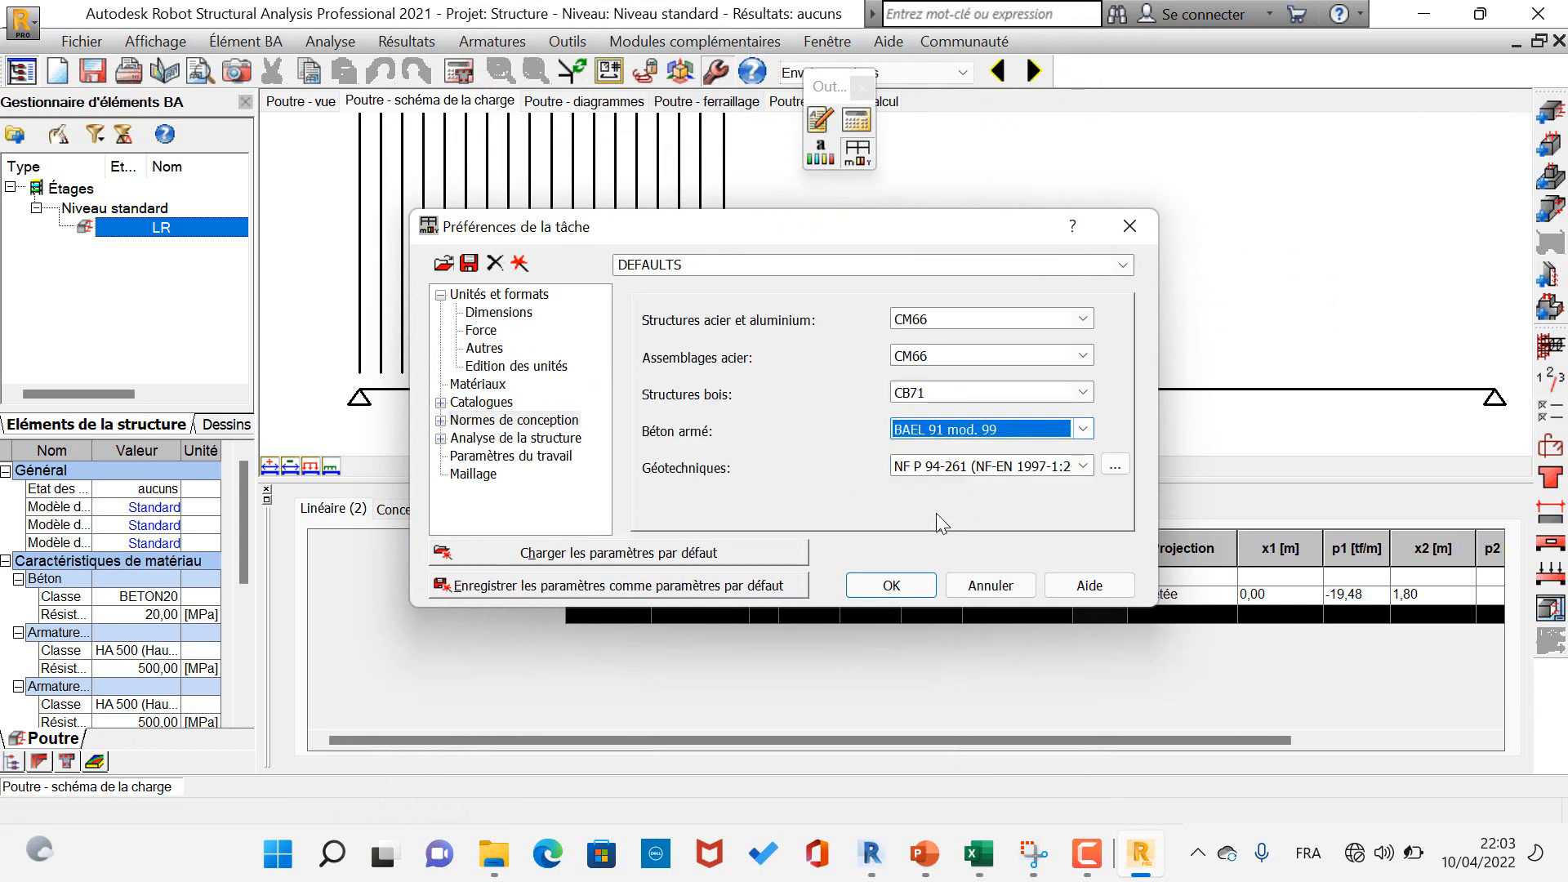
pyautogui.click(880, 587)
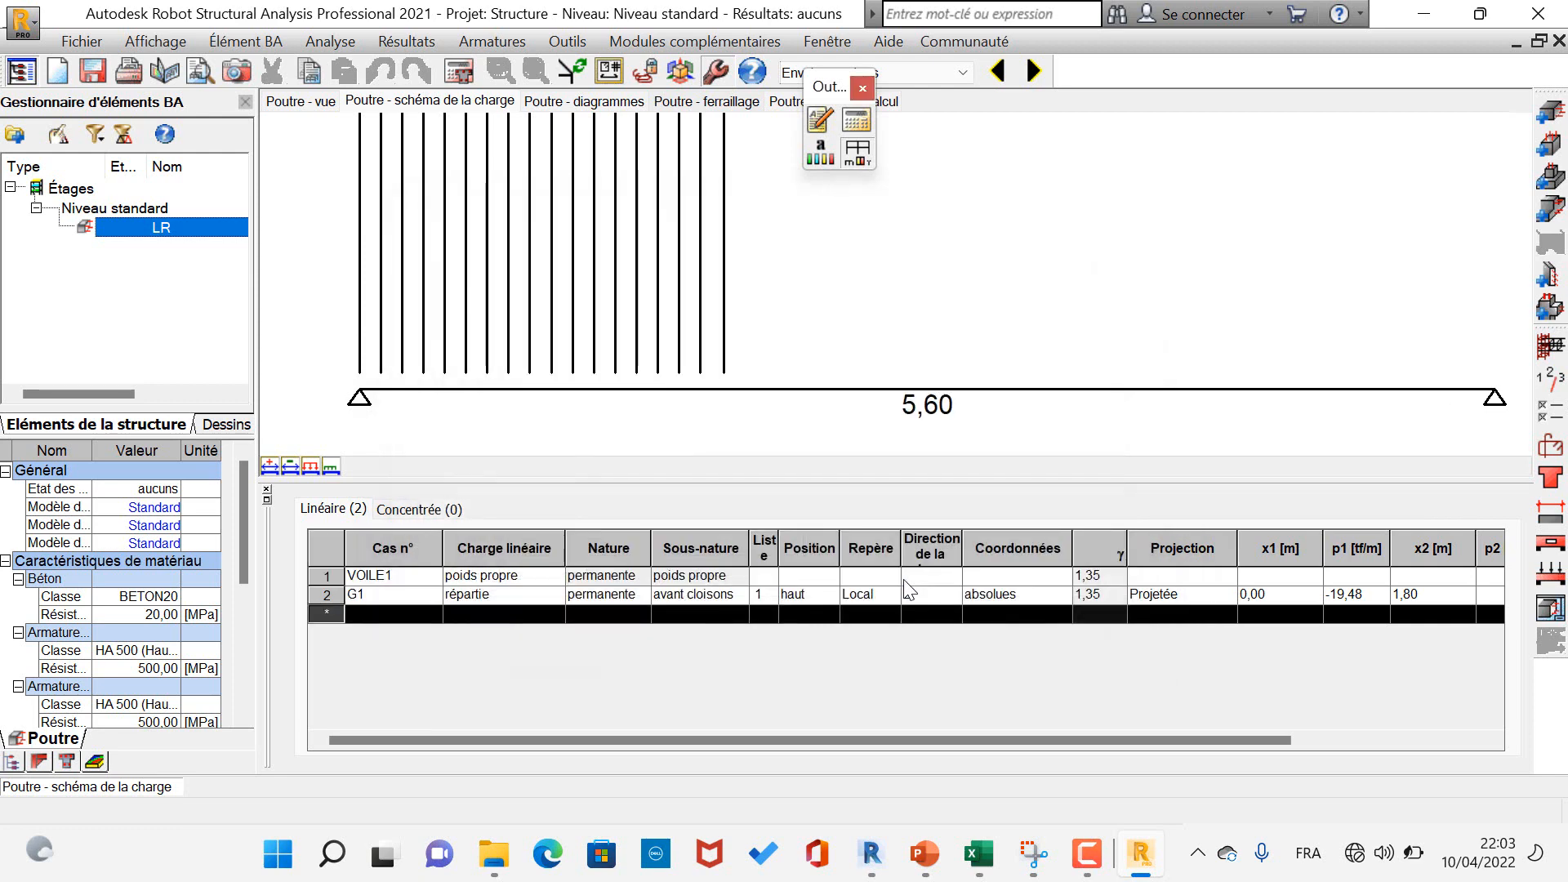
# - Set the beam's concrete to BETON25 in the BAEL calculation options
pyautogui.click(1551, 443)
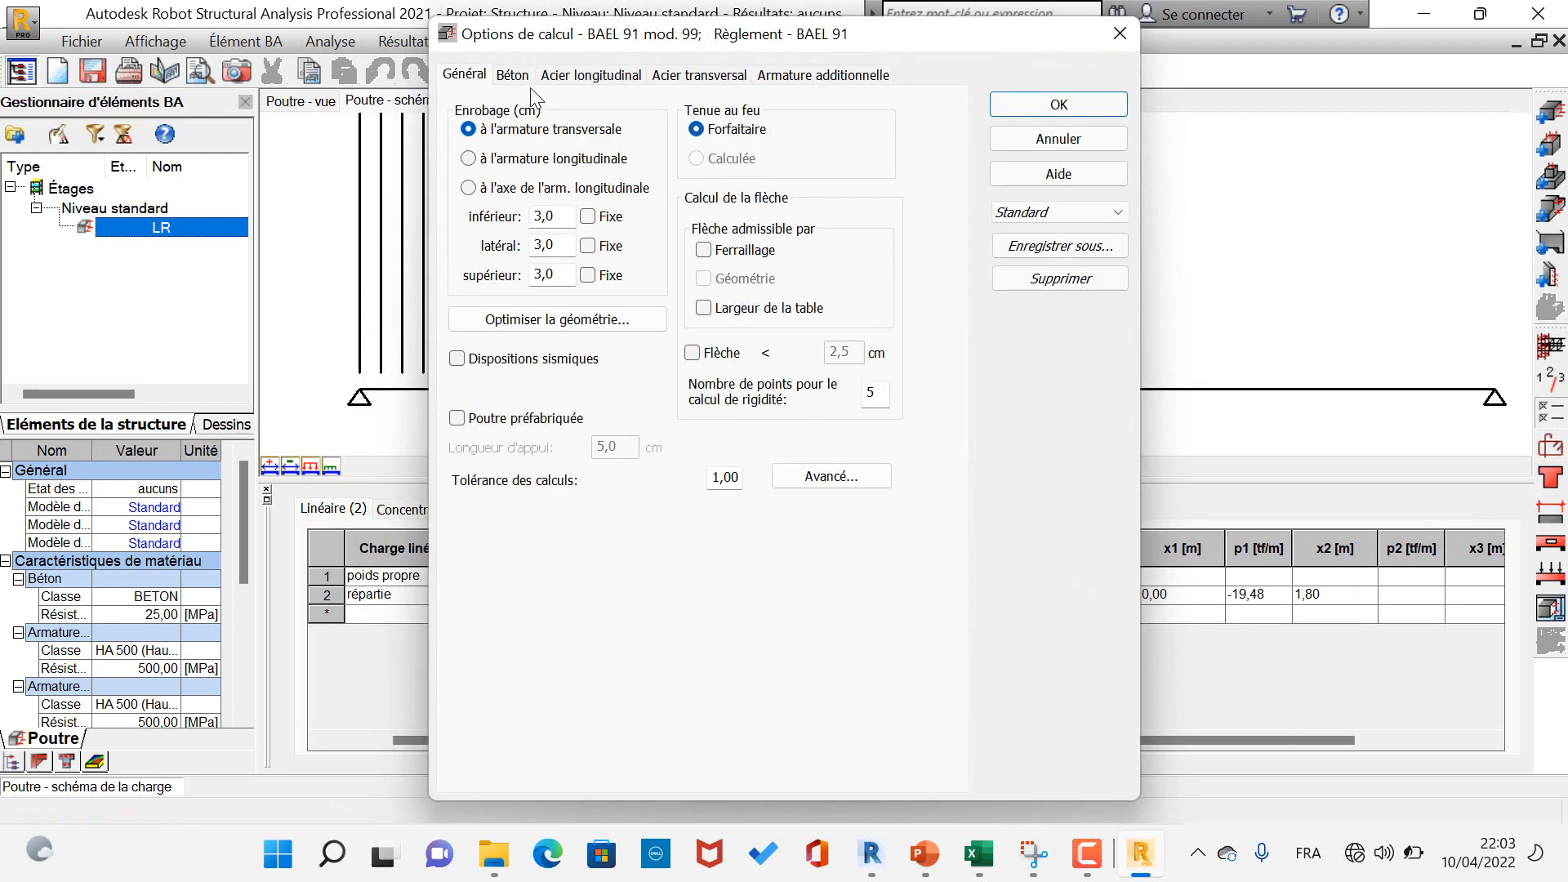
pyautogui.click(513, 75)
pyautogui.click(791, 152)
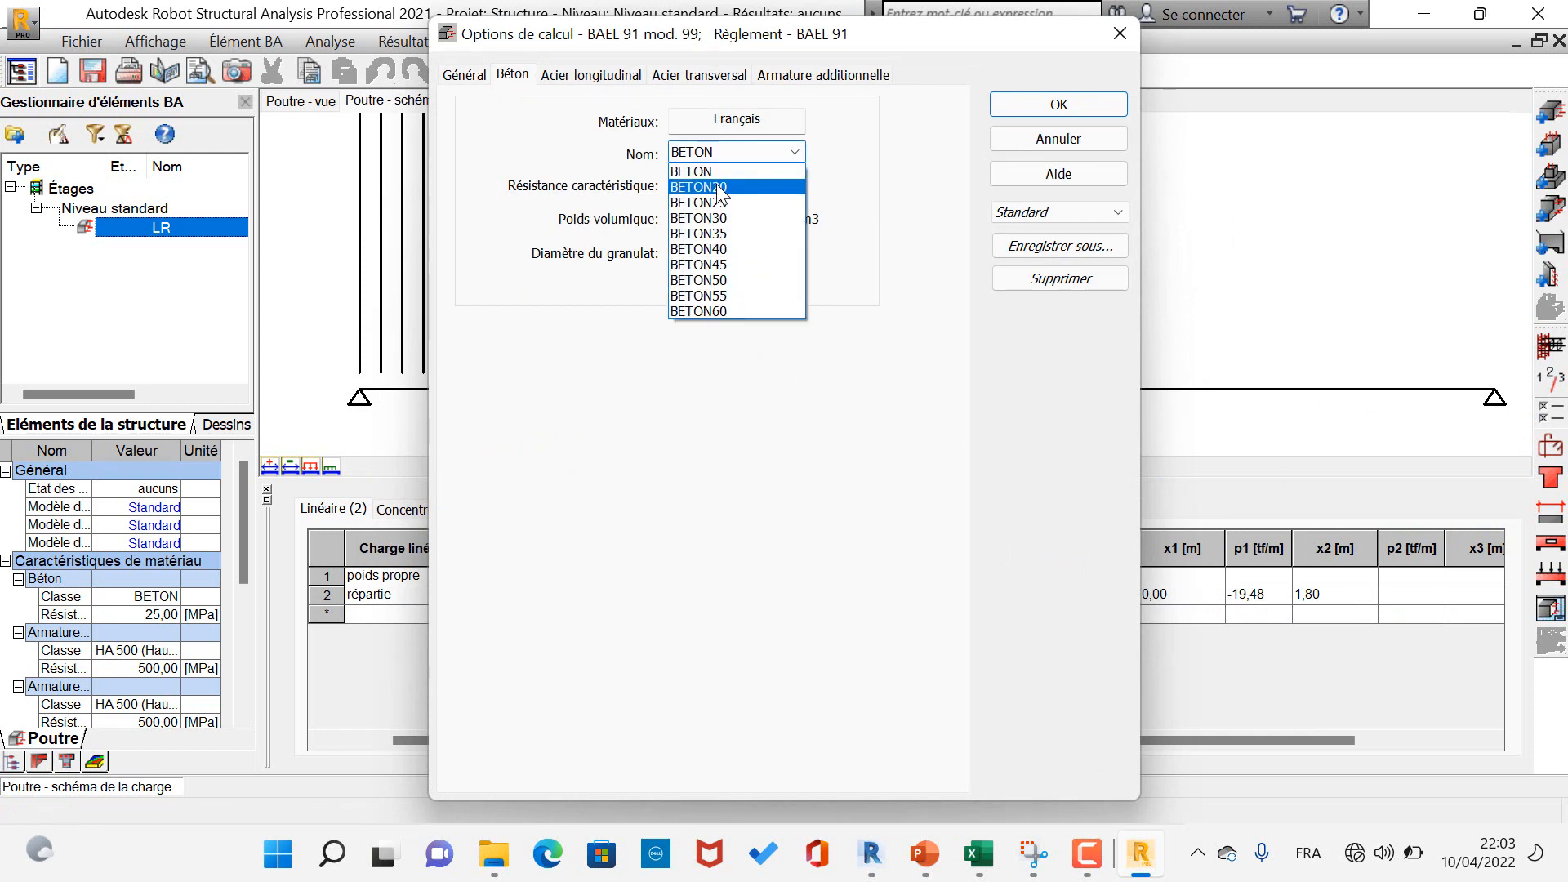
pyautogui.click(715, 203)
# - Set the longitudinal steel to class HA 400 and exclude the 40, 32 and 25 mm bar diameters
pyautogui.click(600, 80)
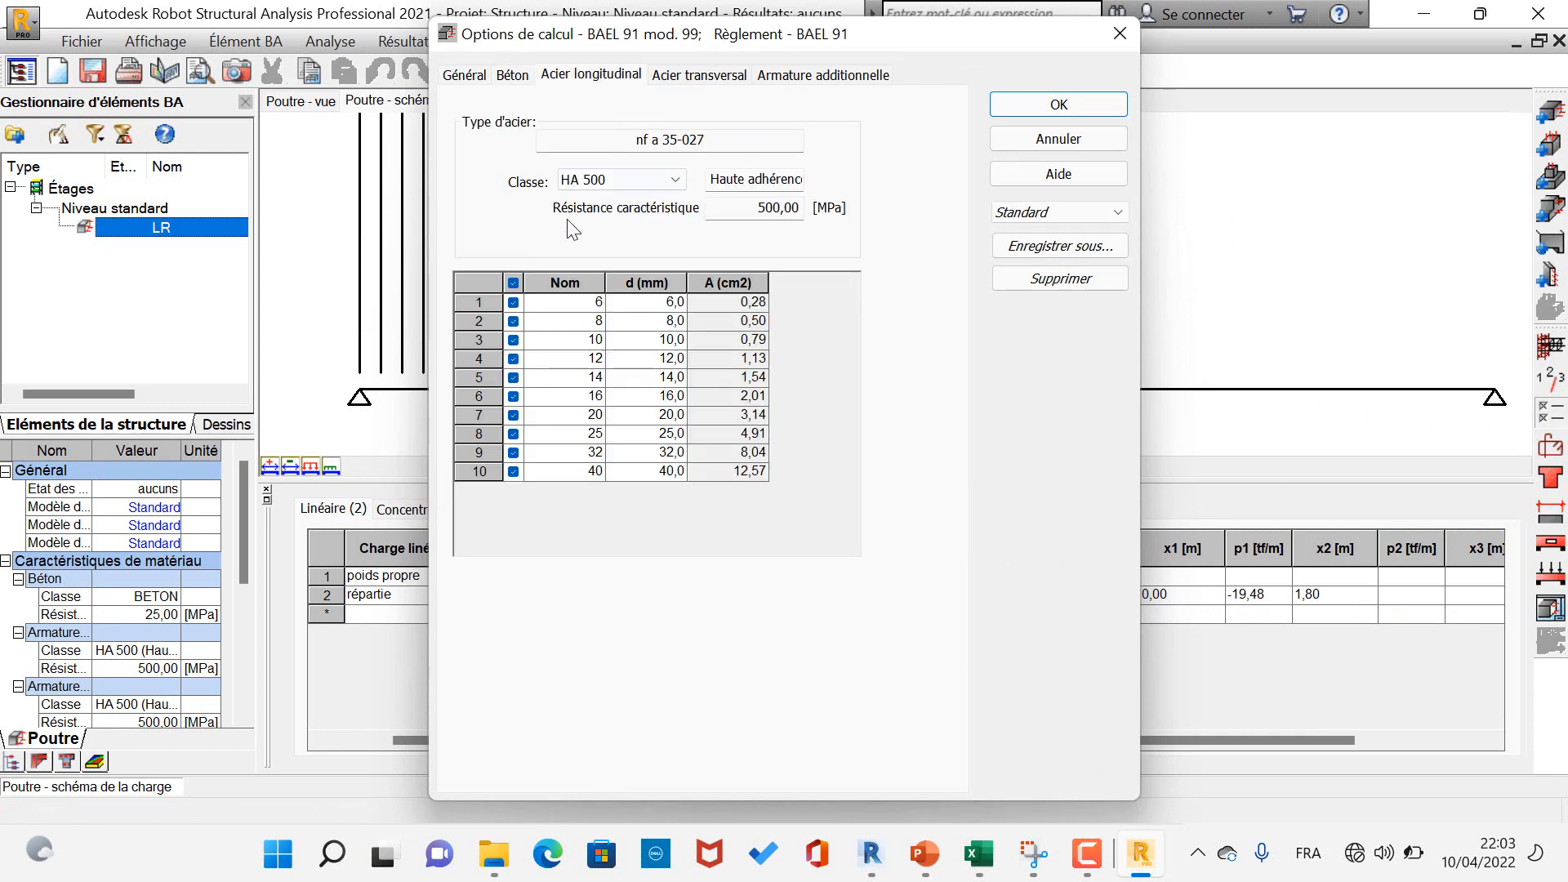
pyautogui.click(616, 180)
pyautogui.click(605, 201)
pyautogui.click(621, 180)
pyautogui.click(601, 215)
pyautogui.click(513, 471)
pyautogui.click(513, 453)
pyautogui.click(513, 433)
# - Exclude the 40, 32, 25 and 20 mm bar diameters from the transverse reinforcement
pyautogui.click(694, 83)
pyautogui.click(513, 471)
pyautogui.click(513, 453)
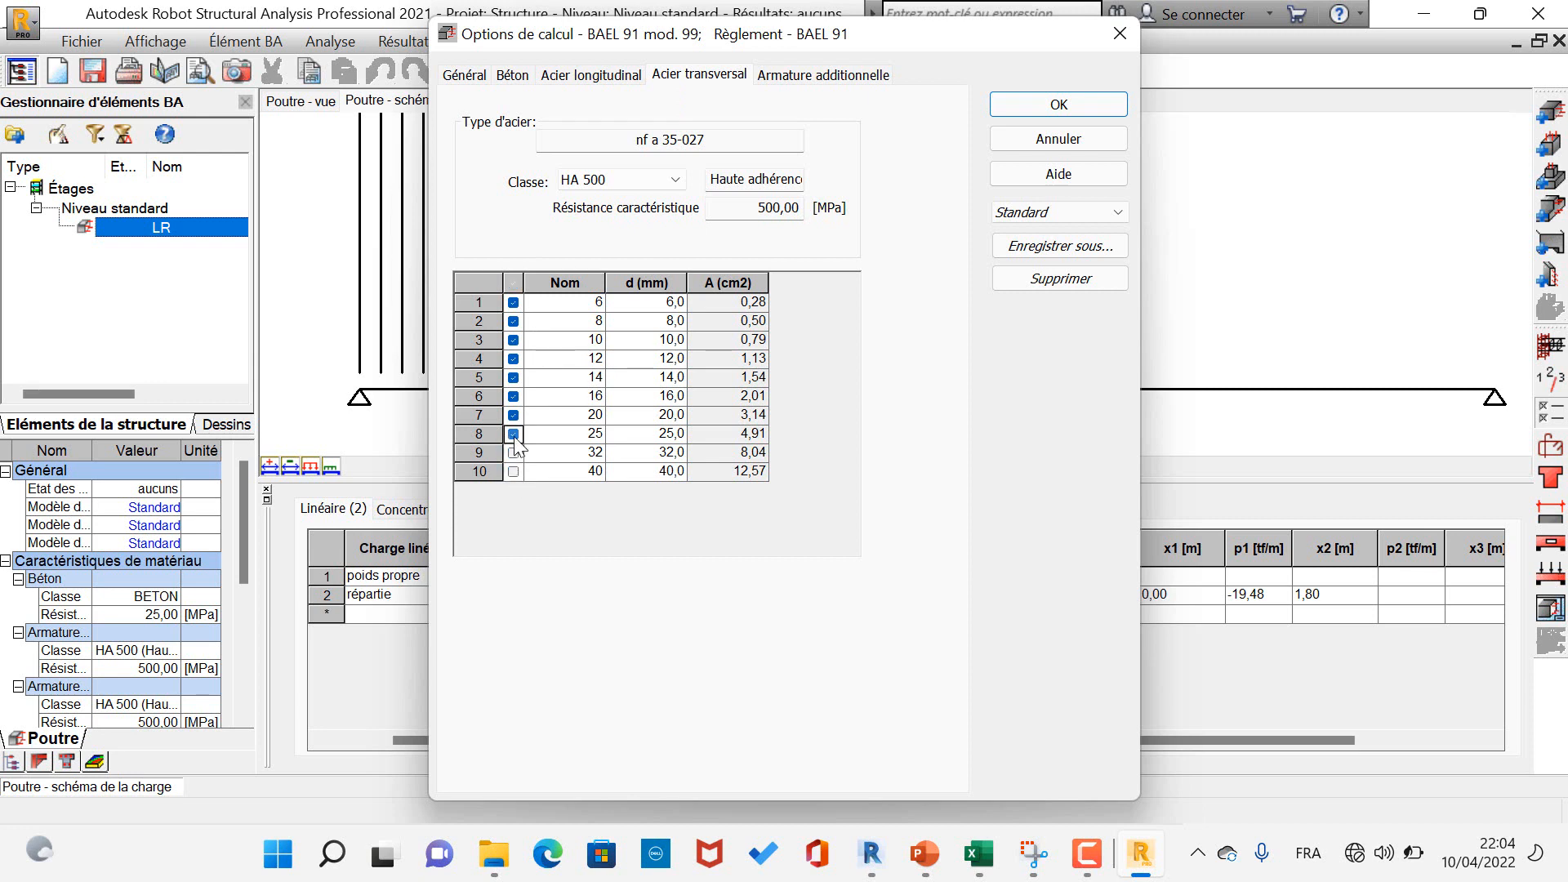
pyautogui.click(513, 433)
pyautogui.click(513, 415)
# - Exclude the 40, 32, 20 and 16 mm bar diameters from the additional reinforcement and apply the calculation options
pyautogui.click(803, 80)
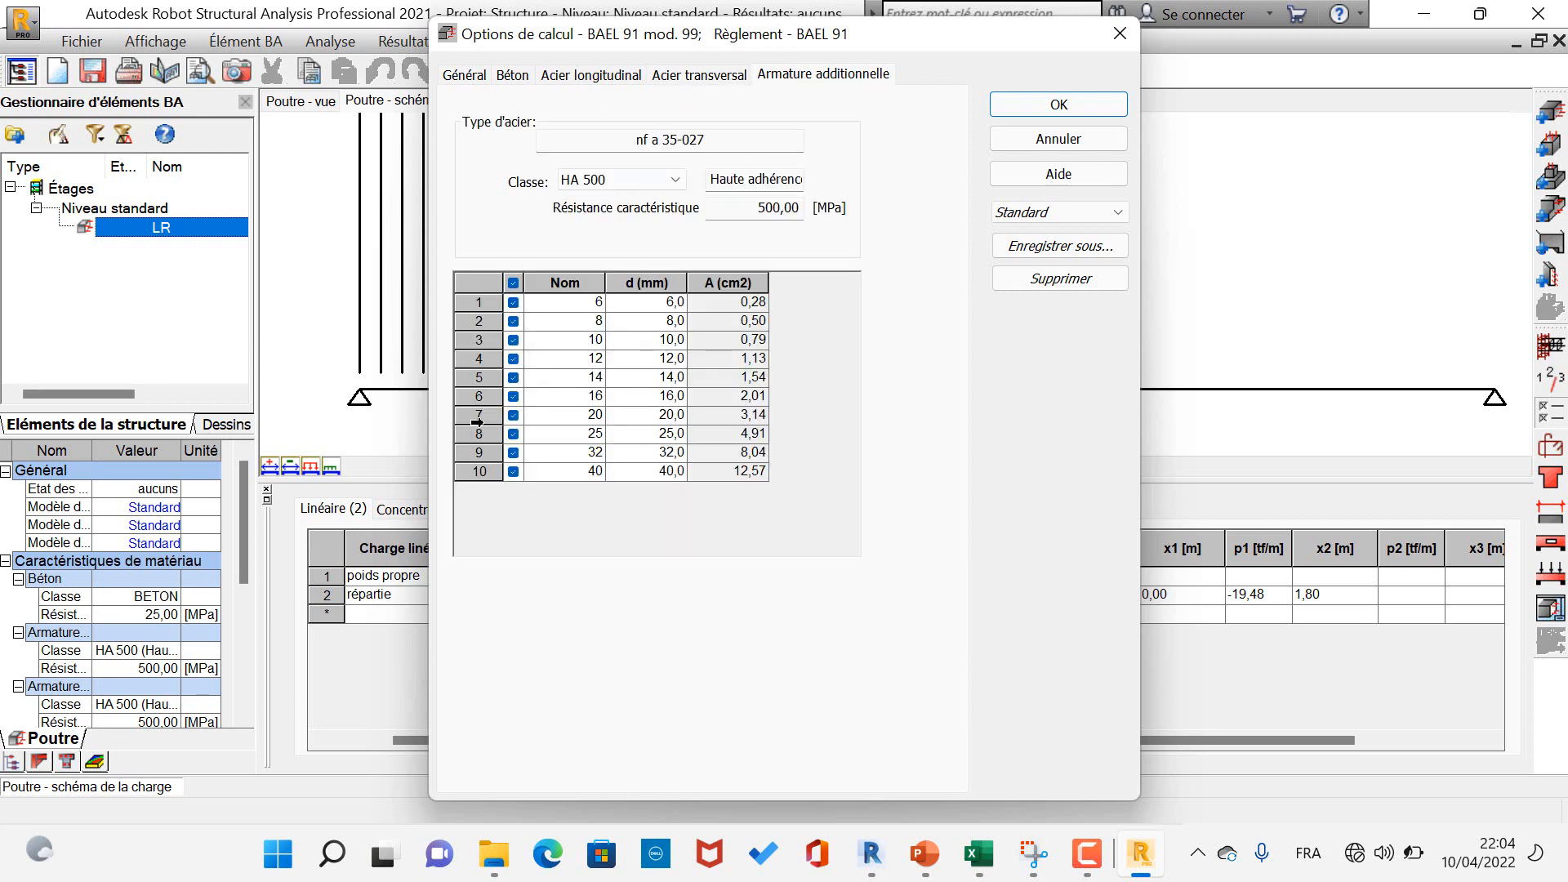
pyautogui.click(513, 471)
pyautogui.click(513, 452)
pyautogui.click(513, 415)
pyautogui.click(513, 396)
pyautogui.click(1059, 105)
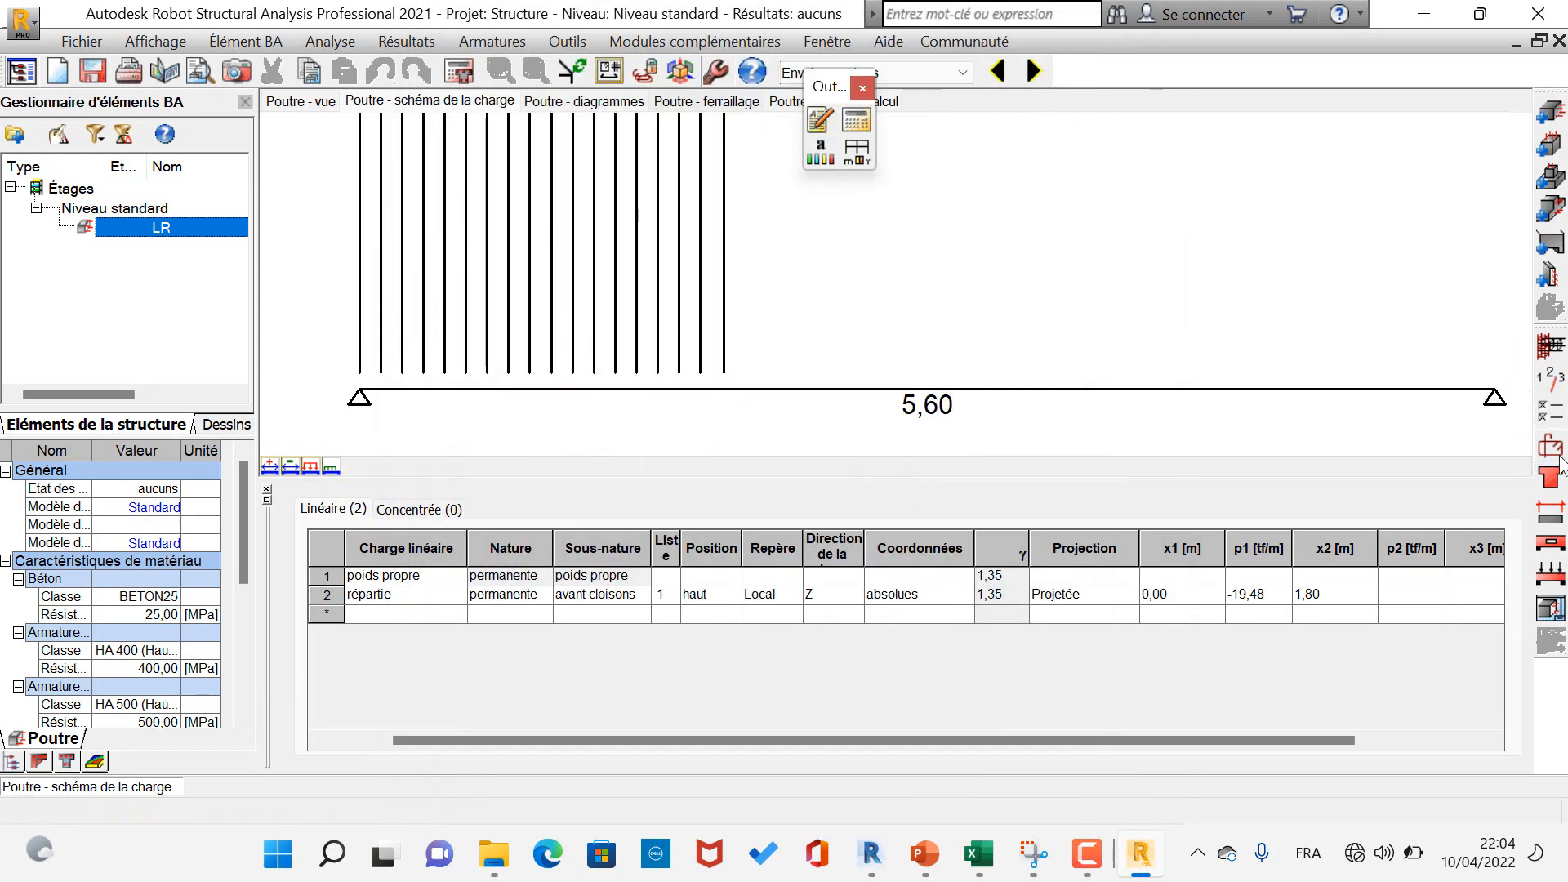
# - Review the beam's reinforcement pattern settings and change the minimum number (N min) of bottom bar rows across the section
pyautogui.click(1552, 448)
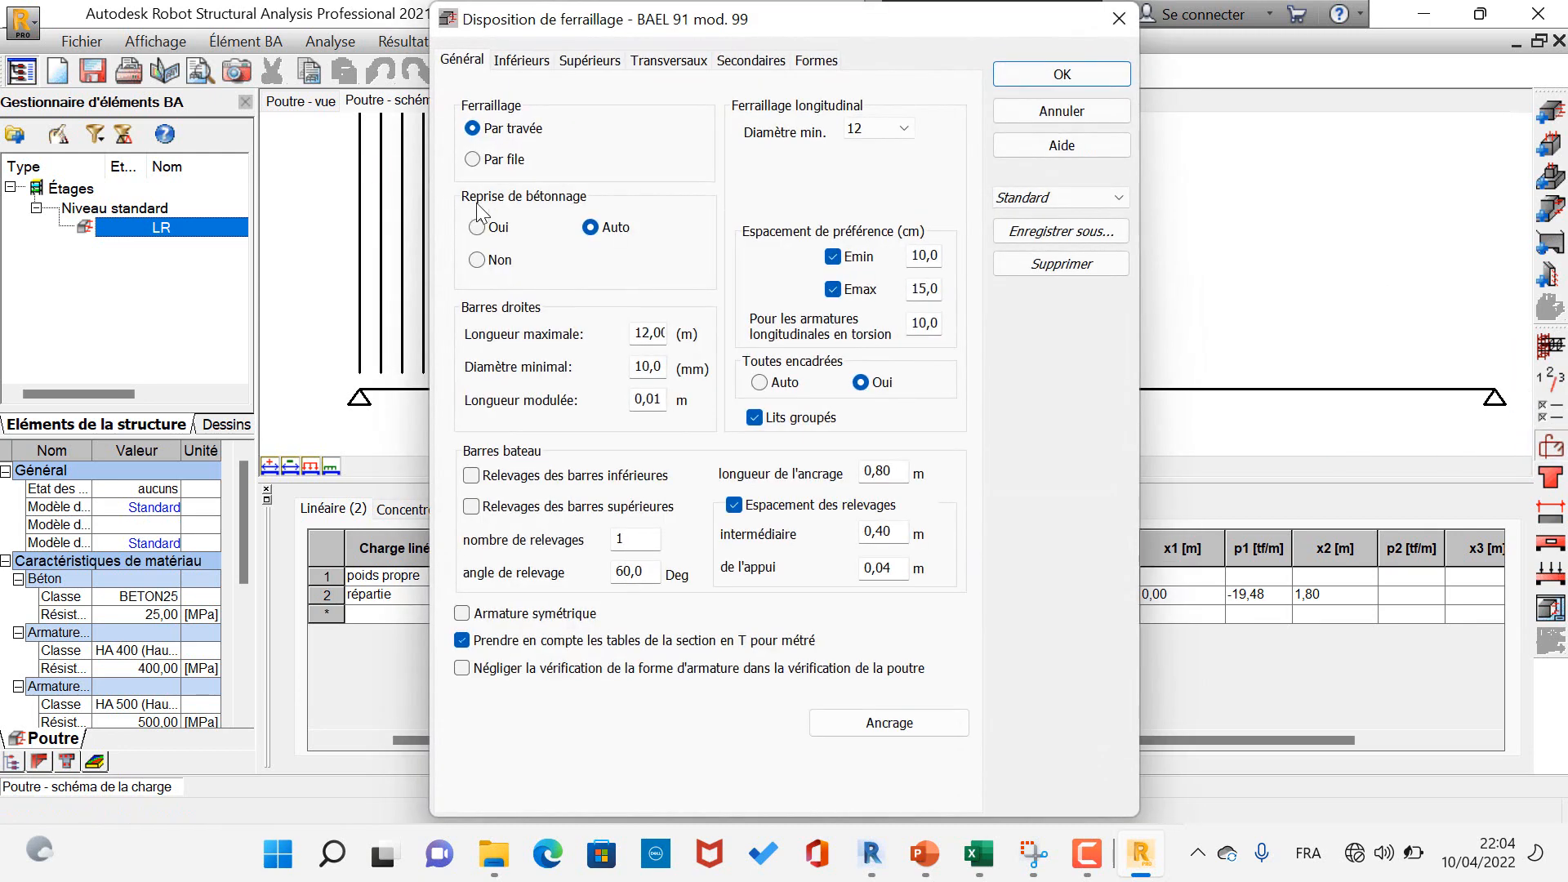
pyautogui.click(523, 61)
pyautogui.click(589, 61)
pyautogui.click(645, 60)
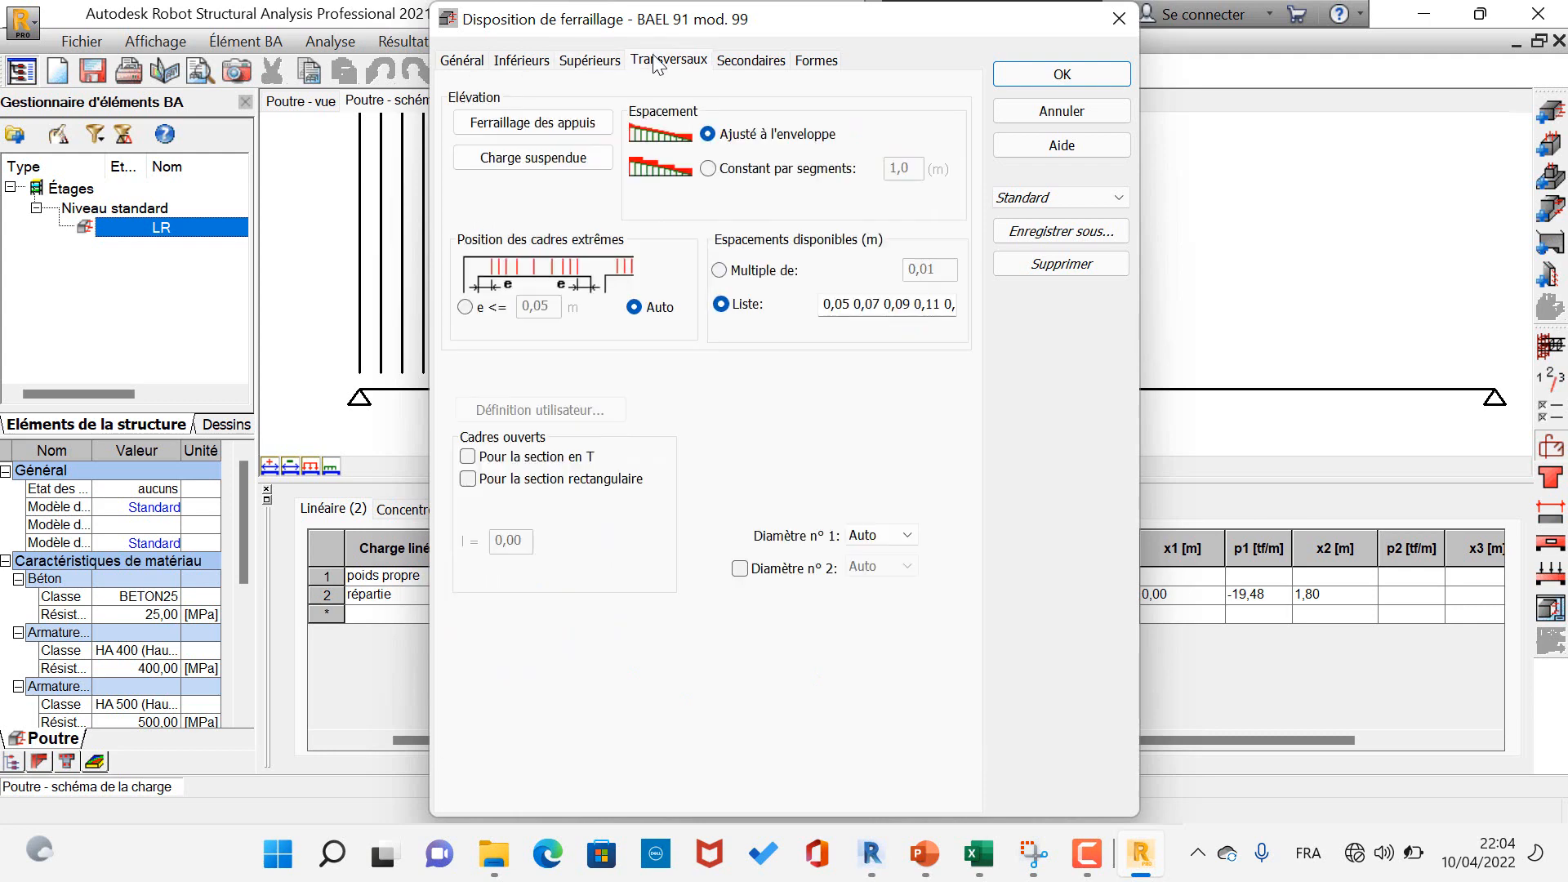
pyautogui.click(523, 61)
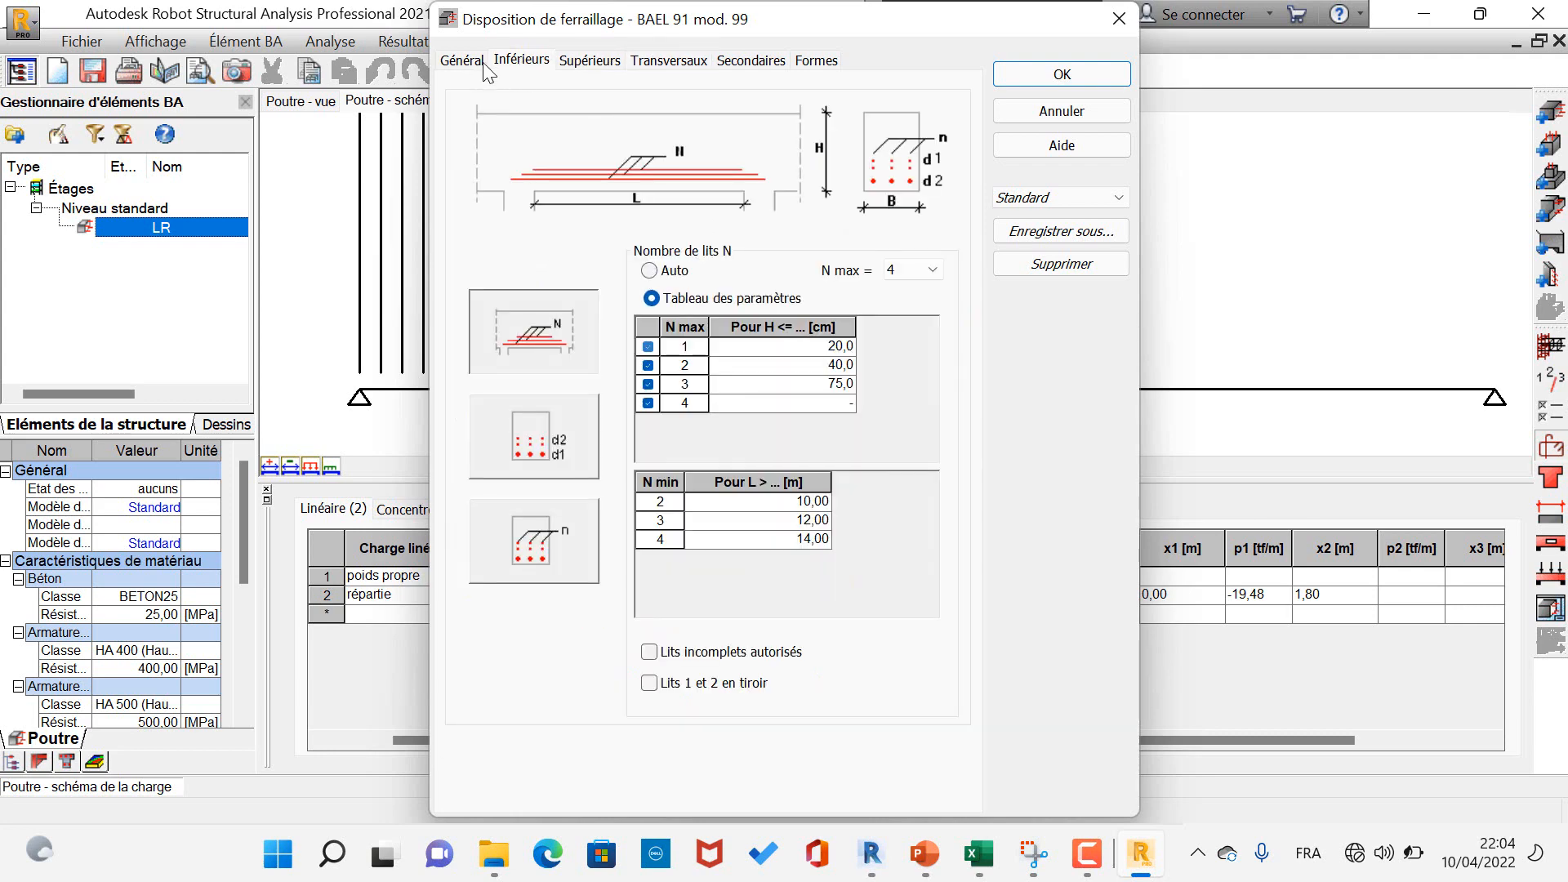
pyautogui.click(463, 61)
pyautogui.click(520, 61)
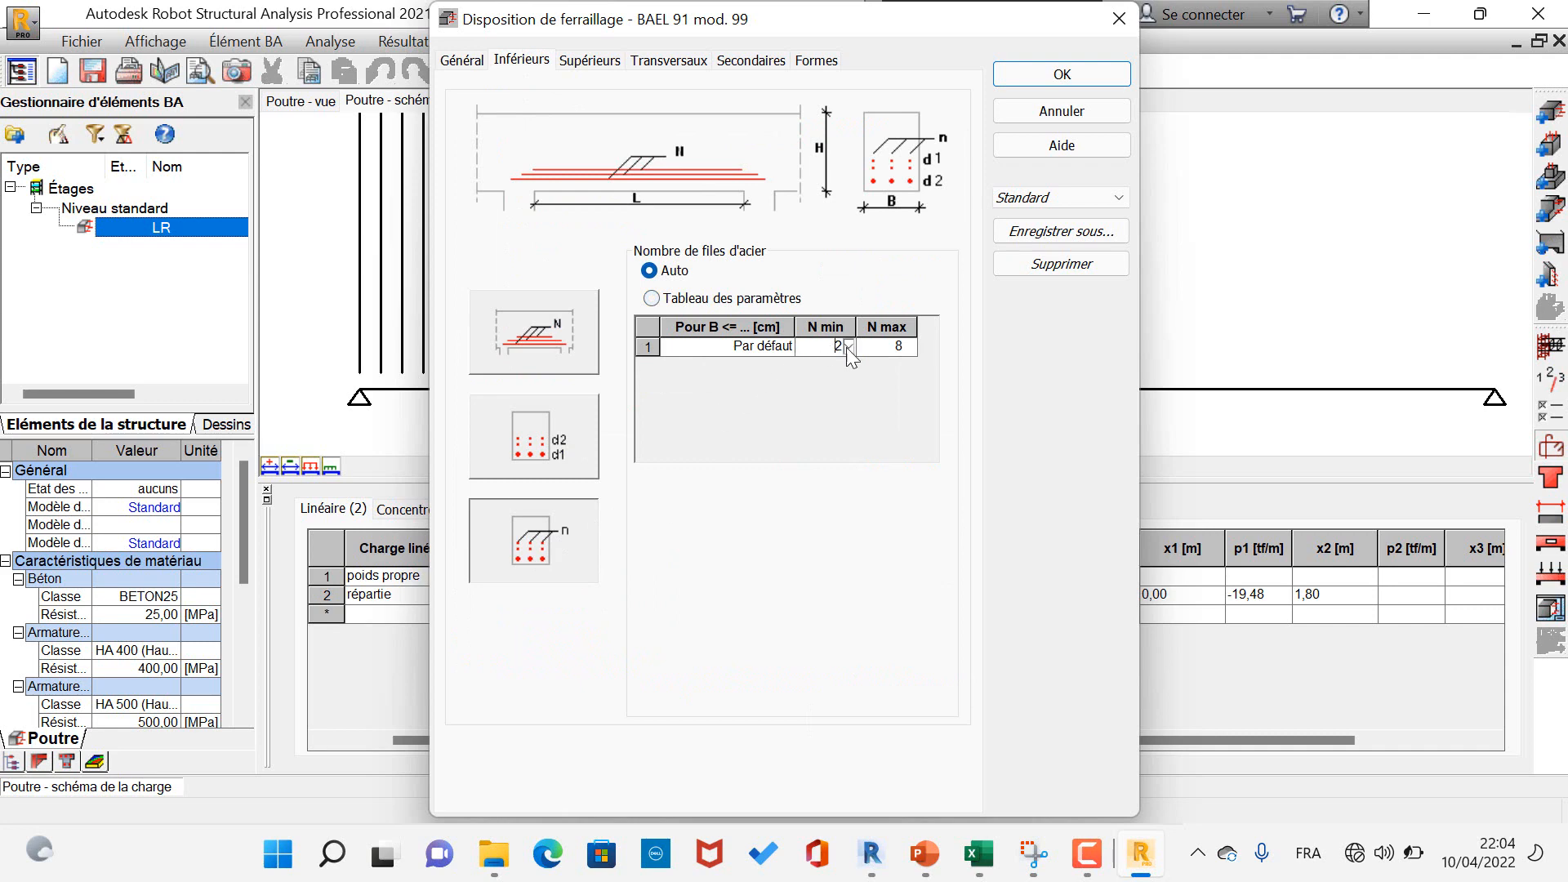
pyautogui.click(847, 346)
pyautogui.click(835, 376)
# - Replace the values after 0,09 in the available stirrup spacing list with 0,15 and apply the reinforcement pattern
pyautogui.click(584, 62)
pyautogui.click(668, 62)
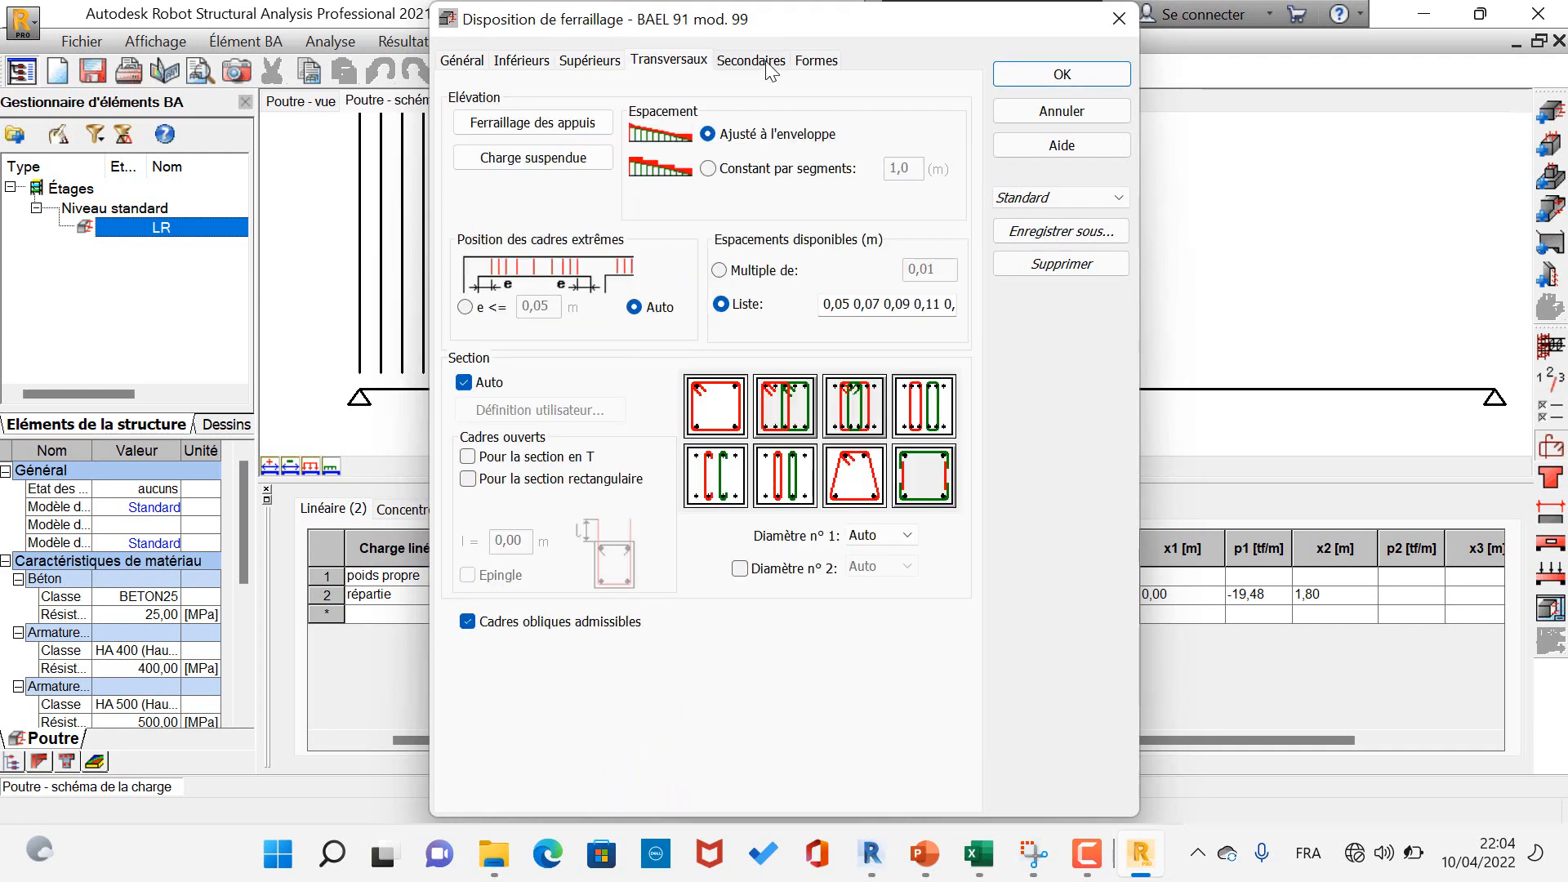
pyautogui.click(939, 306)
pyautogui.moveTo(993, 306); pyautogui.dragTo(1061, 305)
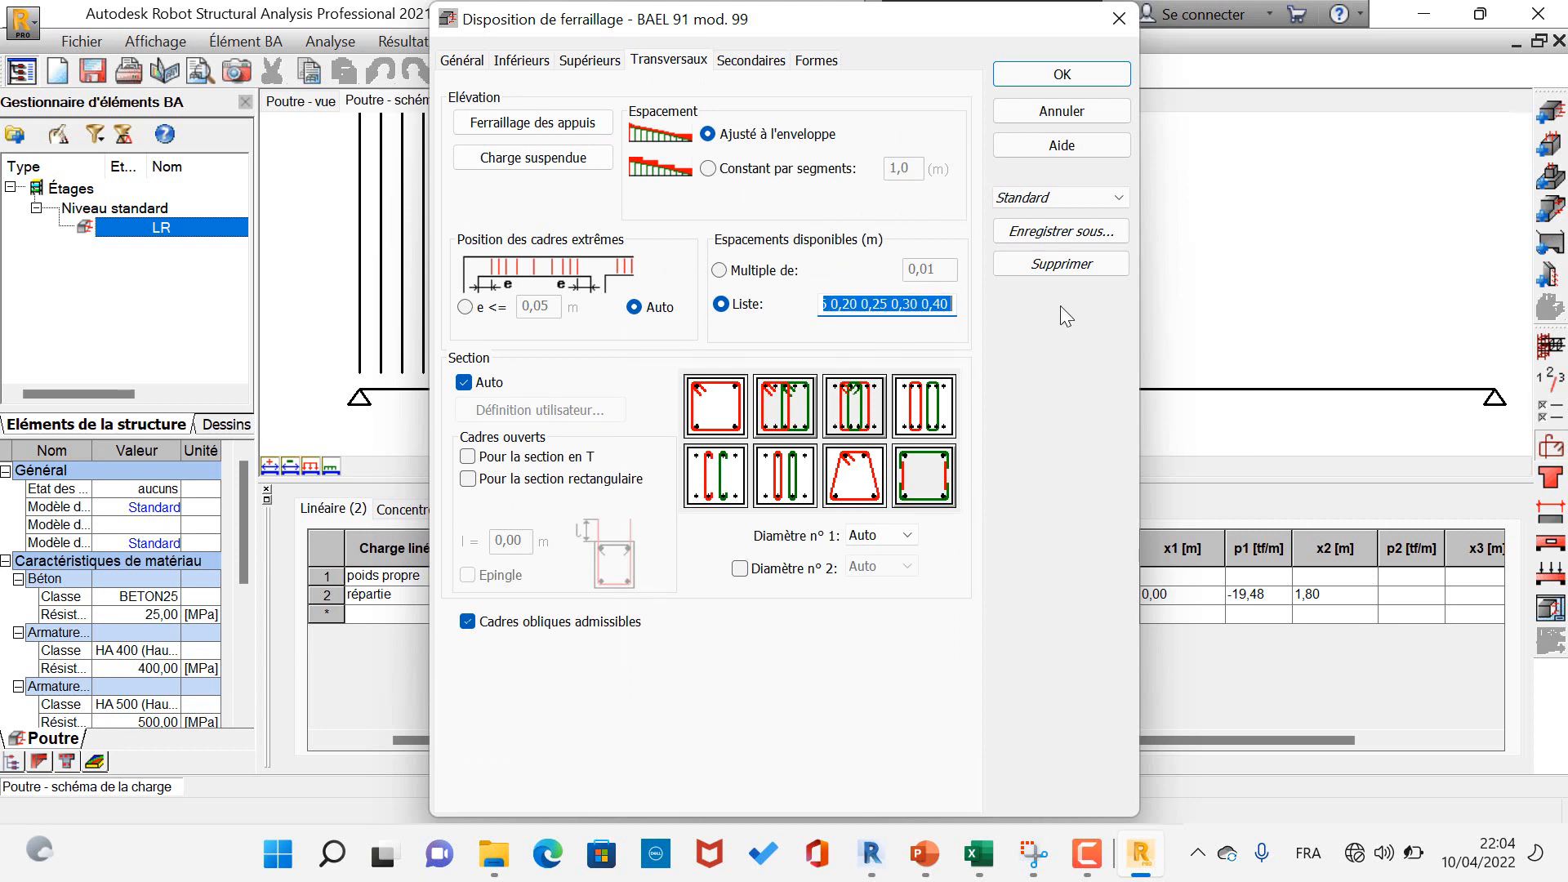
pyautogui.press('BackSpace')
pyautogui.write('15')
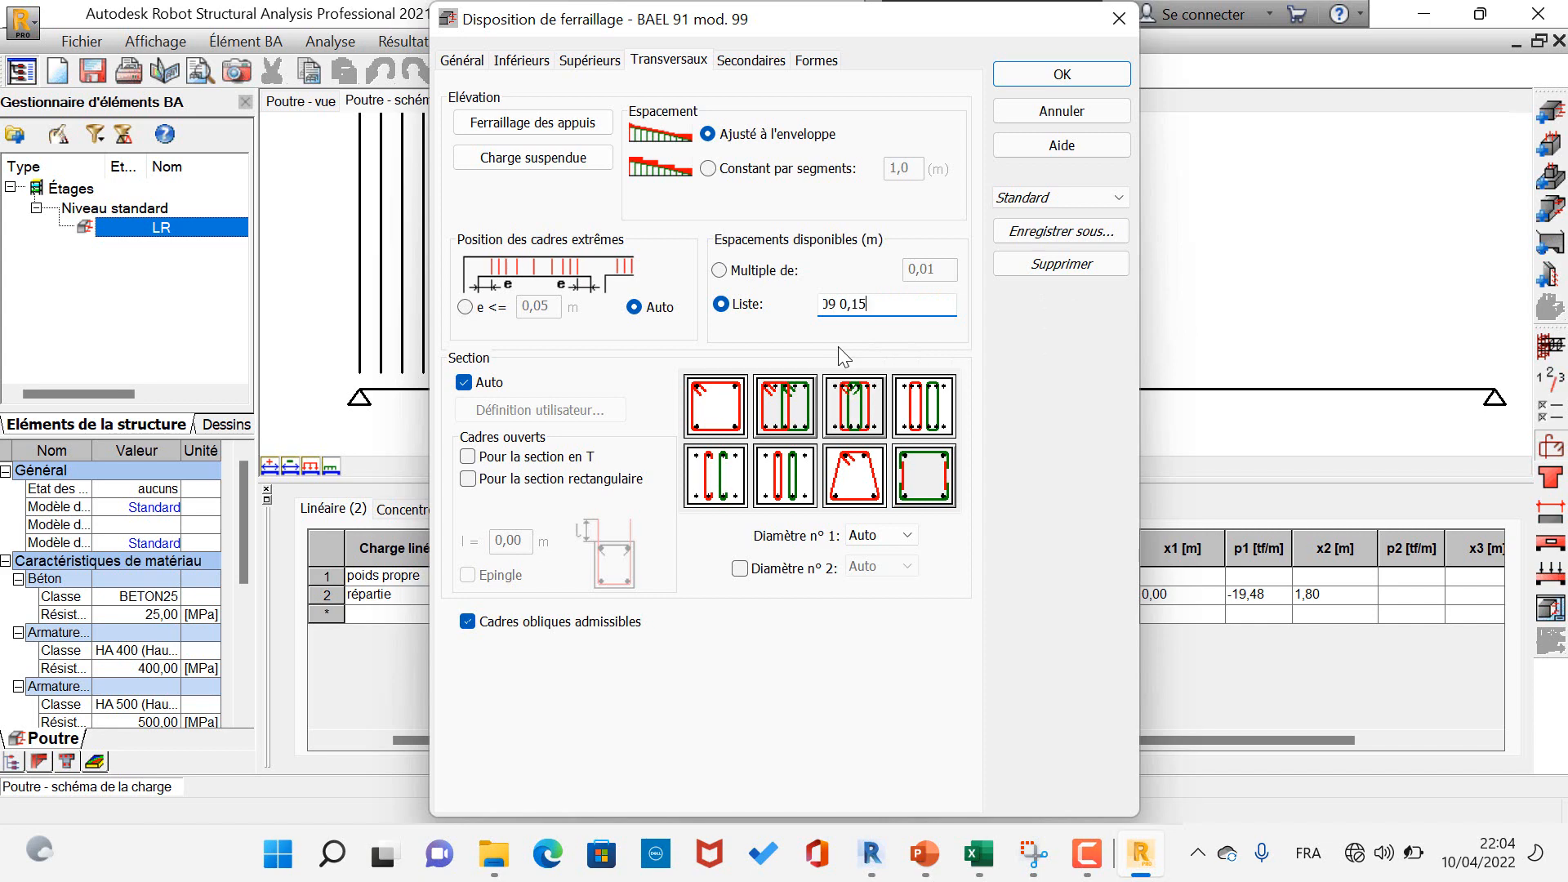
pyautogui.click(1013, 76)
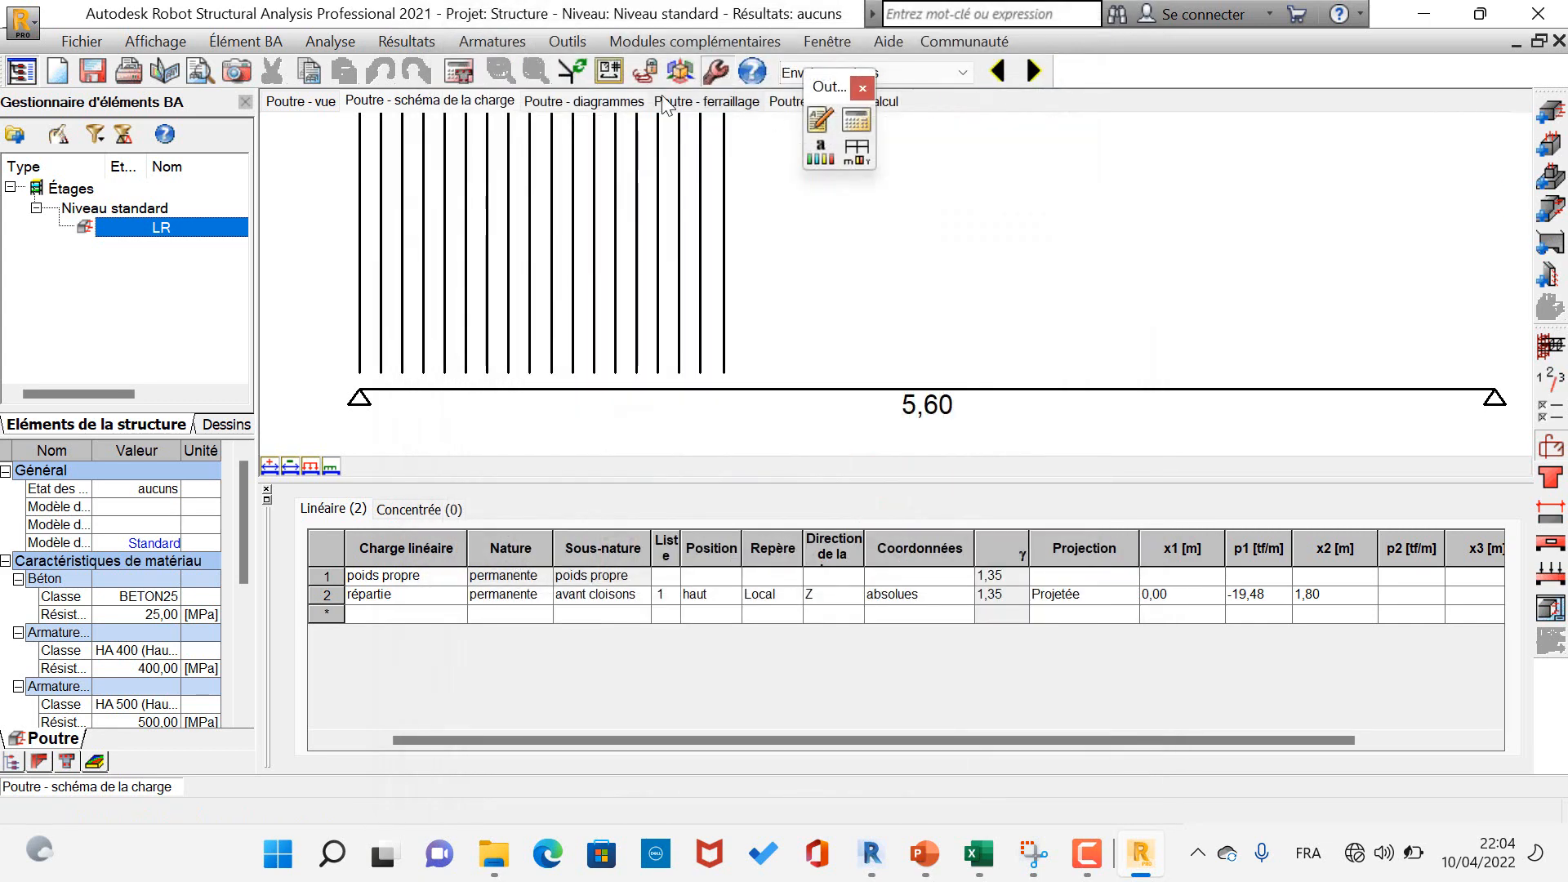
# - Calculate beam LR with drawing generation enabled, dismiss the calculation report, and return from the drawing to the beam's load view
pyautogui.click(461, 73)
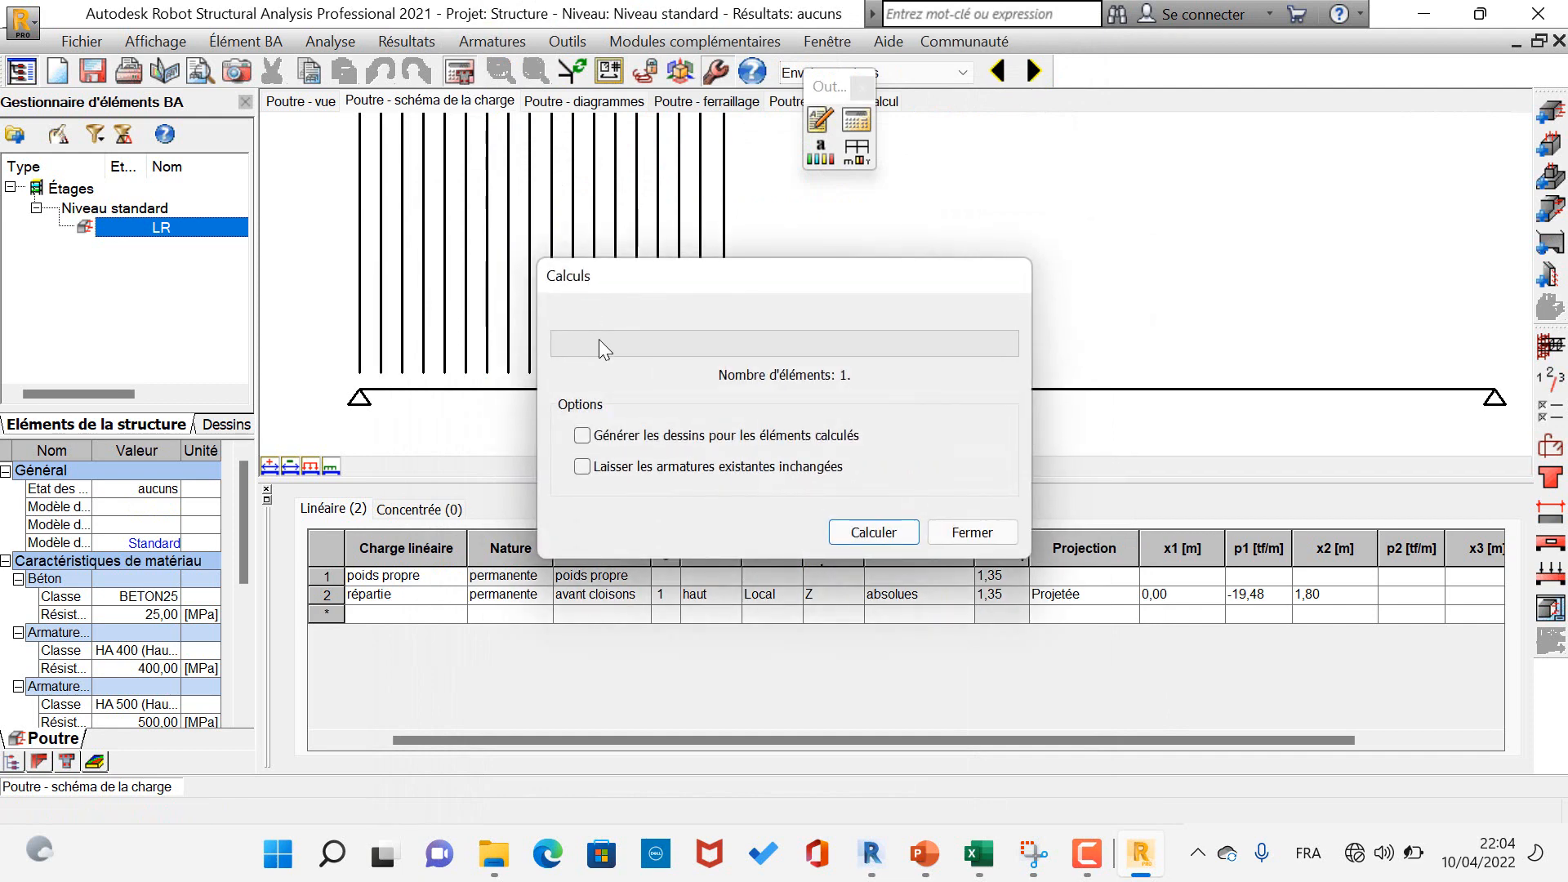
pyautogui.click(597, 438)
pyautogui.click(872, 536)
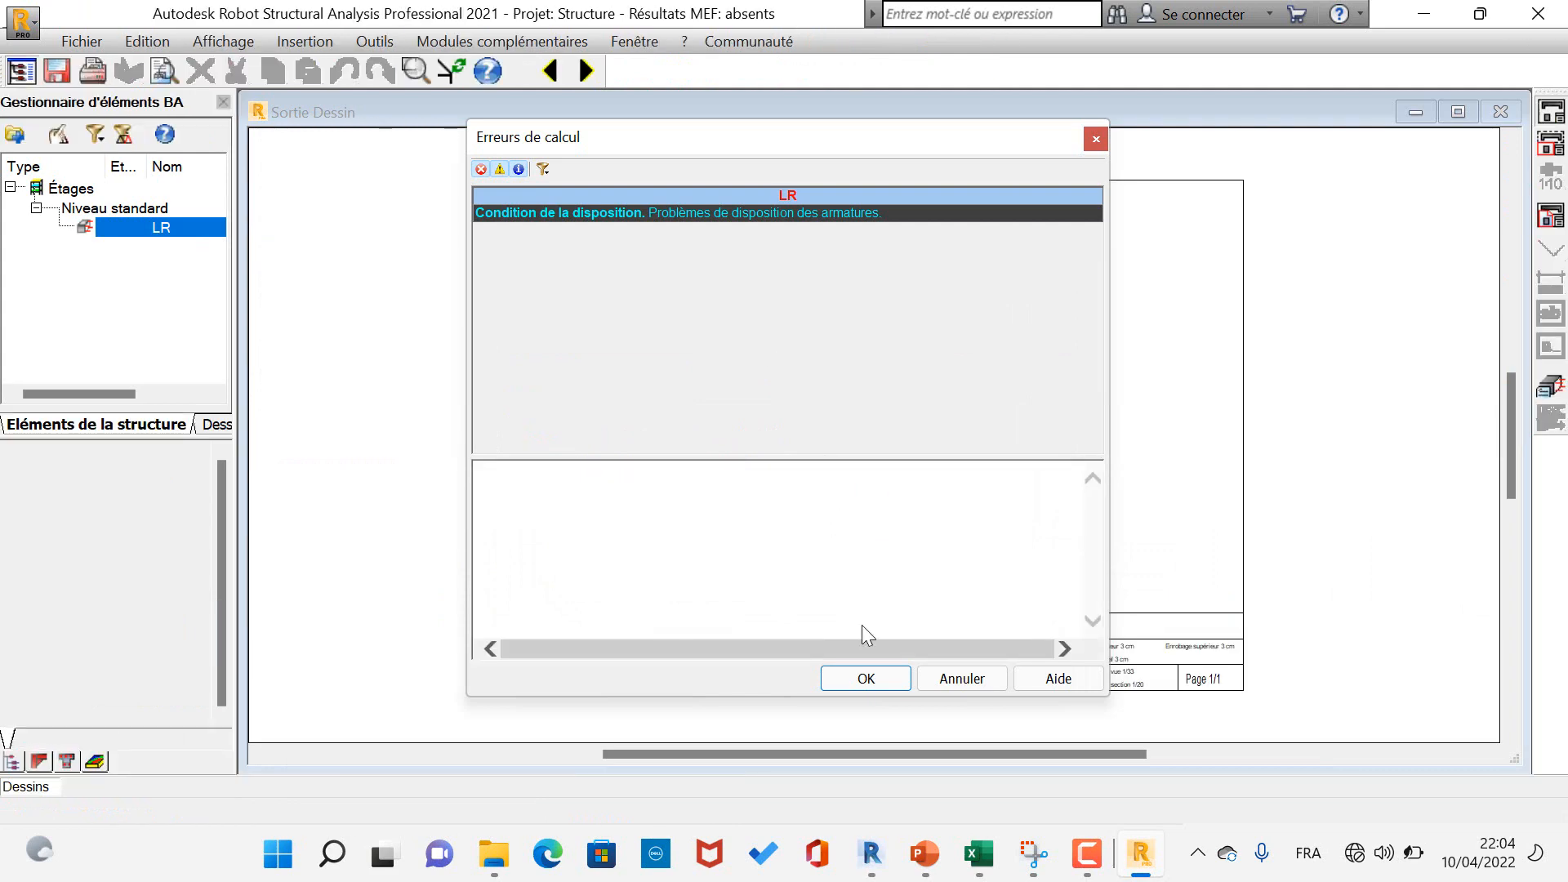
pyautogui.click(868, 679)
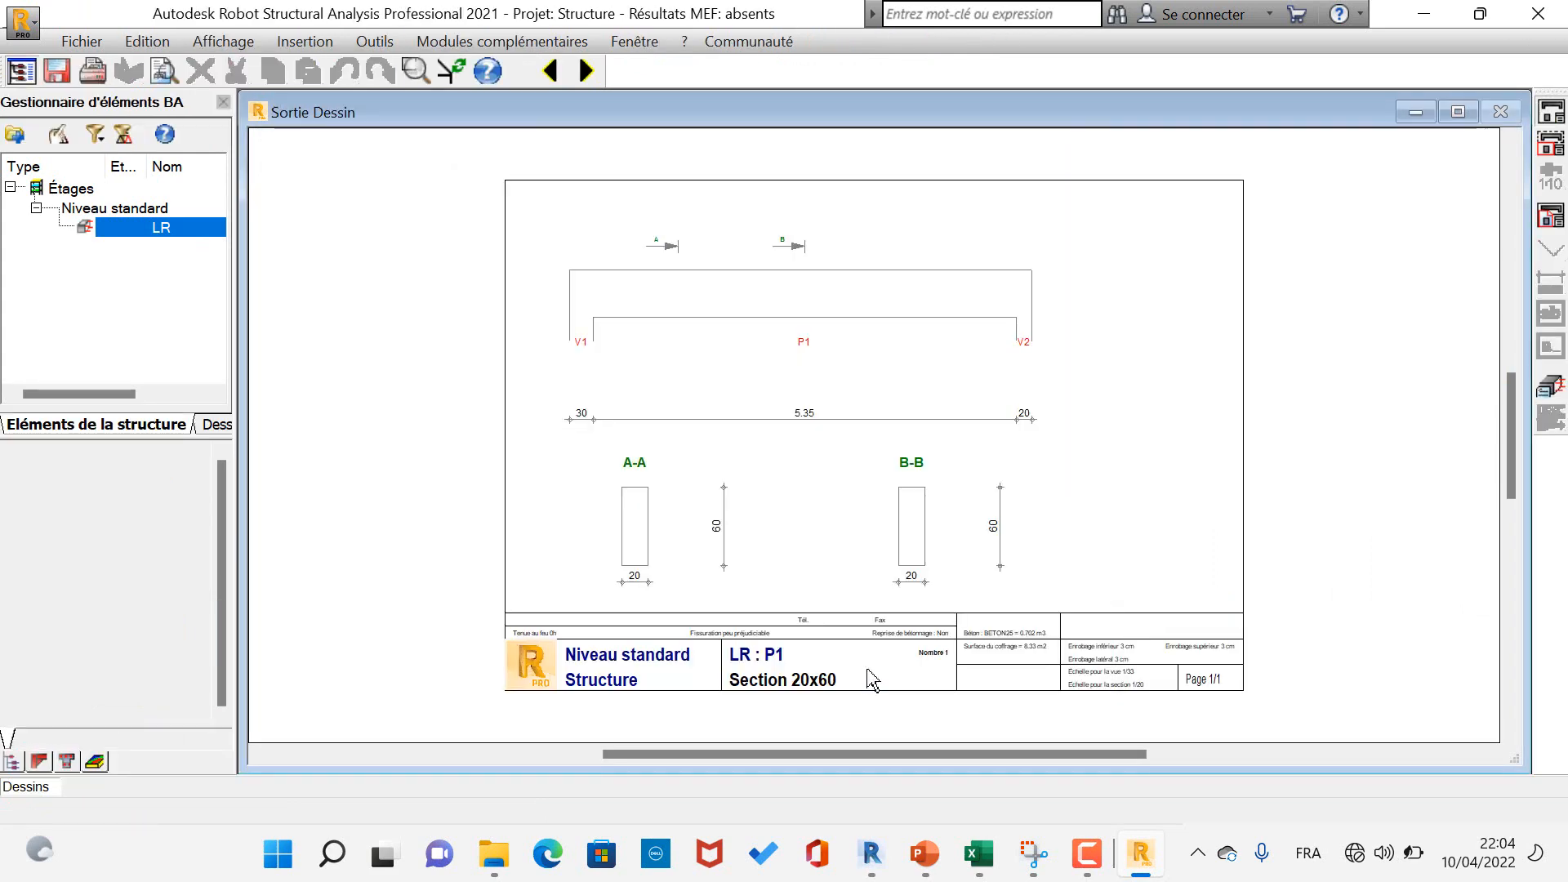
pyautogui.click(1552, 418)
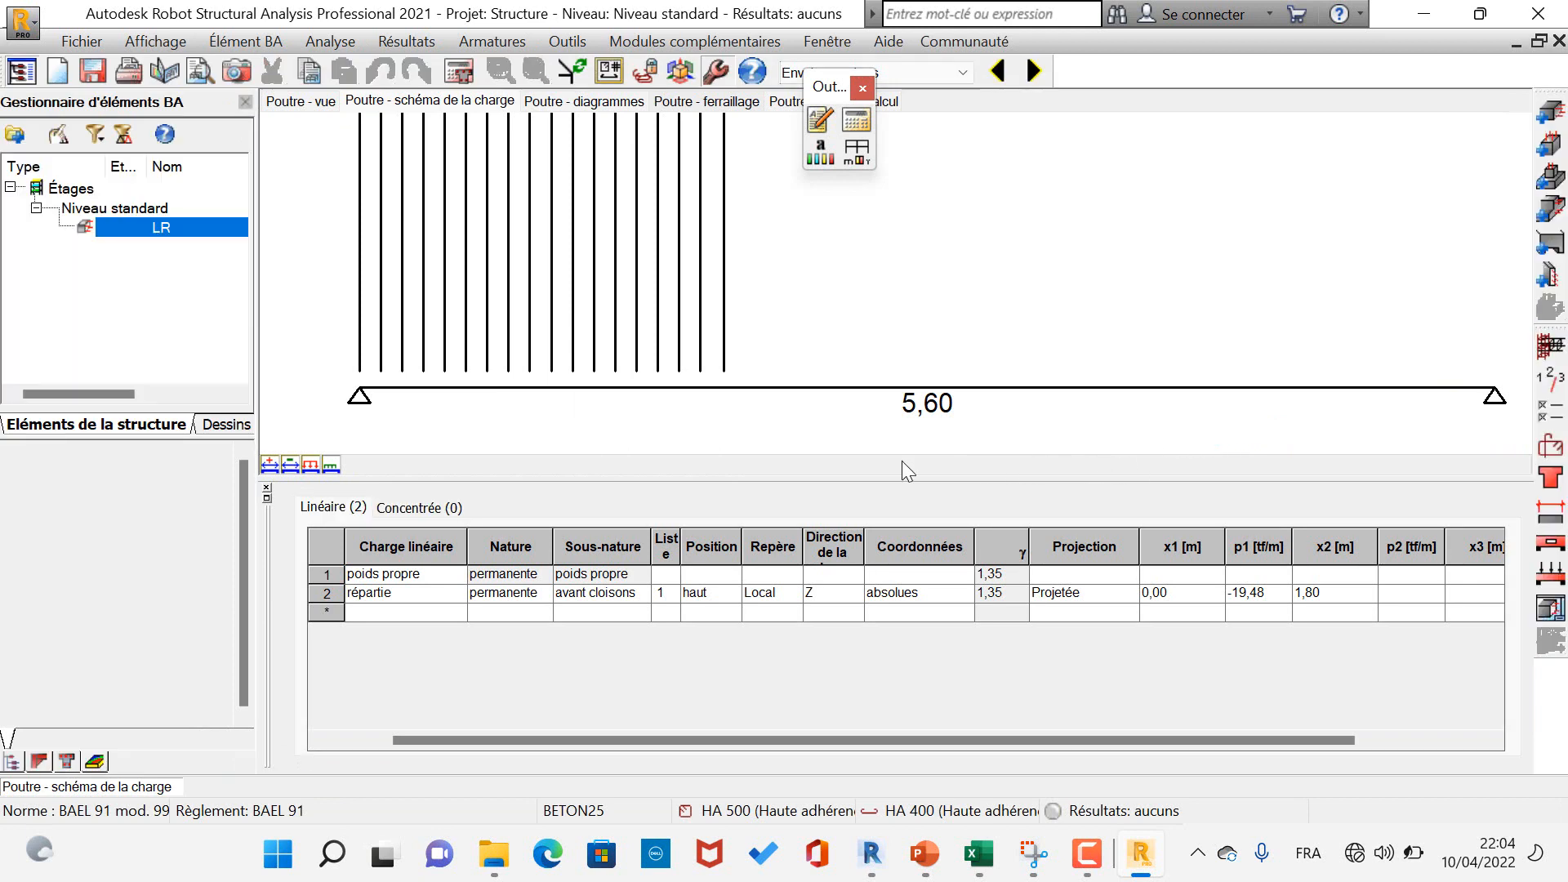
# - Set the minimum number (N min) of bottom bar rows across beam LR's section to 2 and apply the reinforcement pattern
pyautogui.click(301, 100)
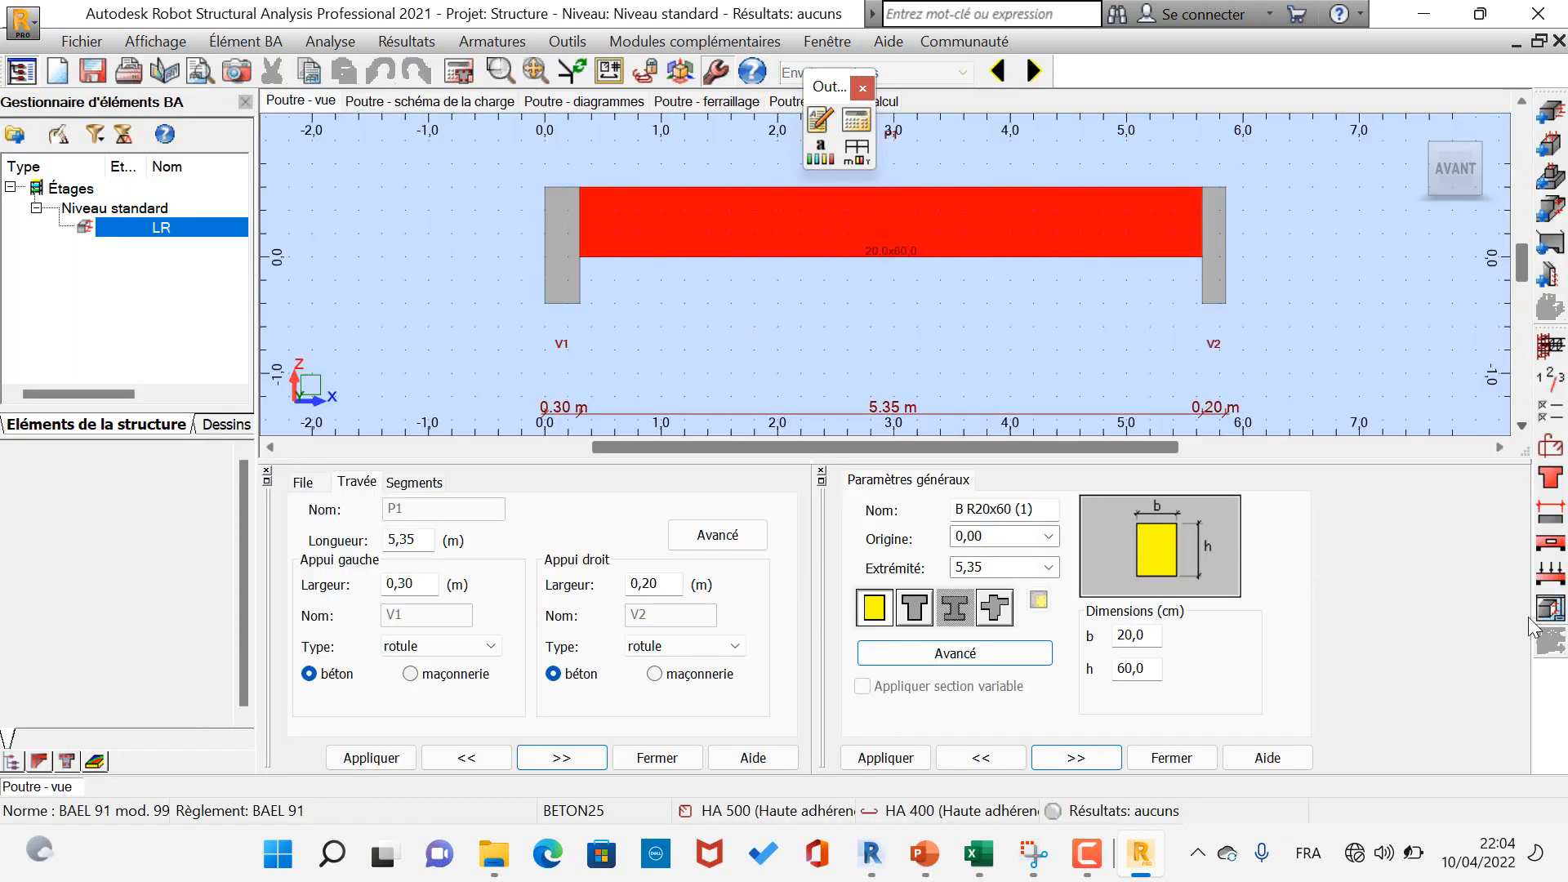
pyautogui.moveTo(1154, 670); pyautogui.dragTo(1078, 666)
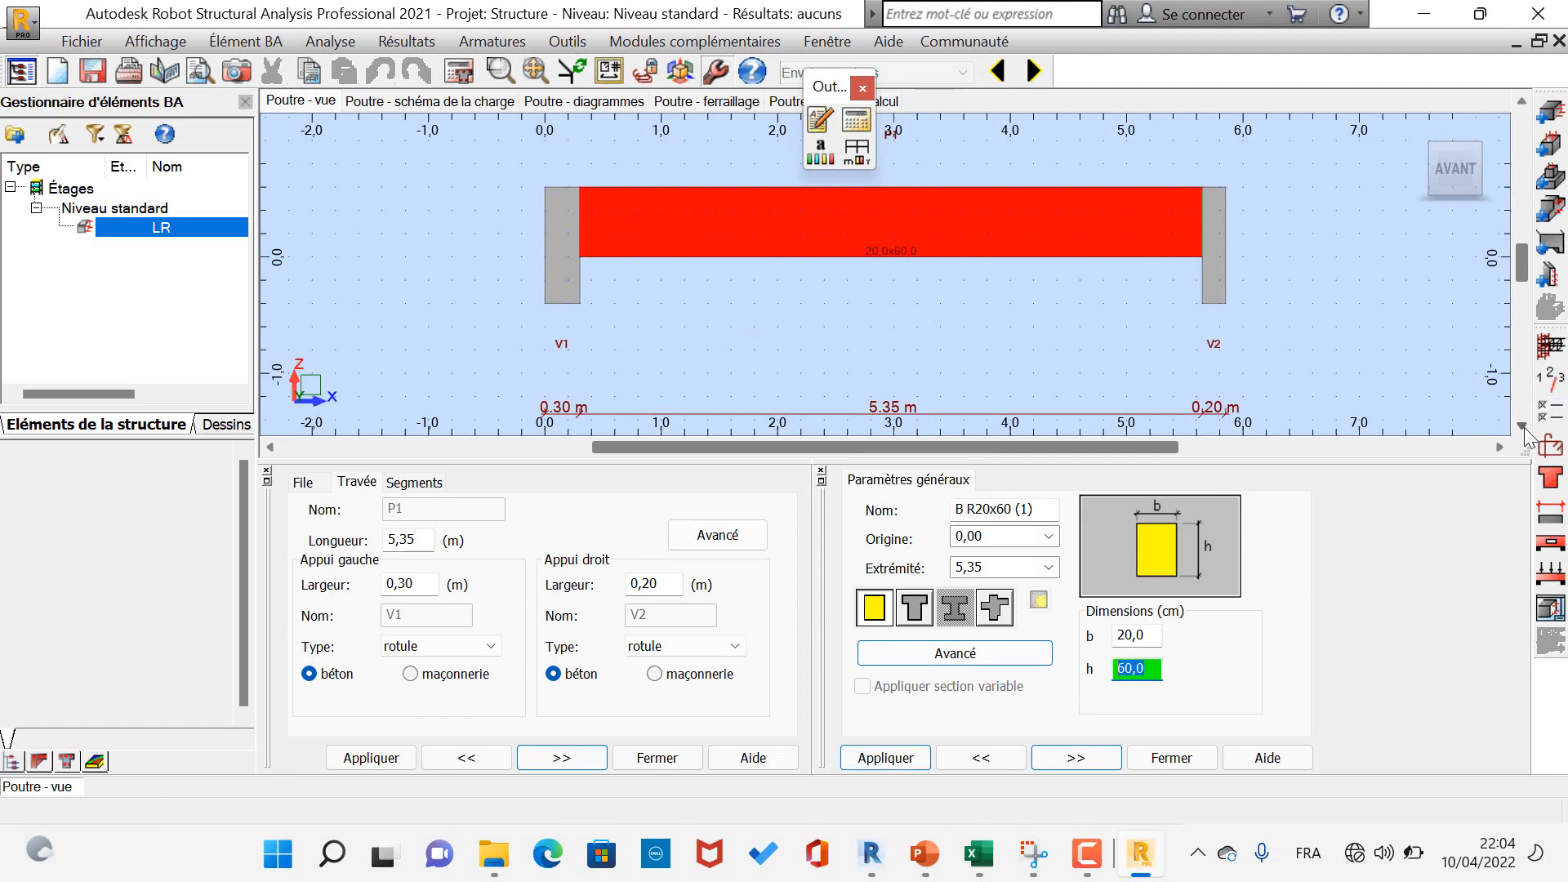
pyautogui.click(1548, 448)
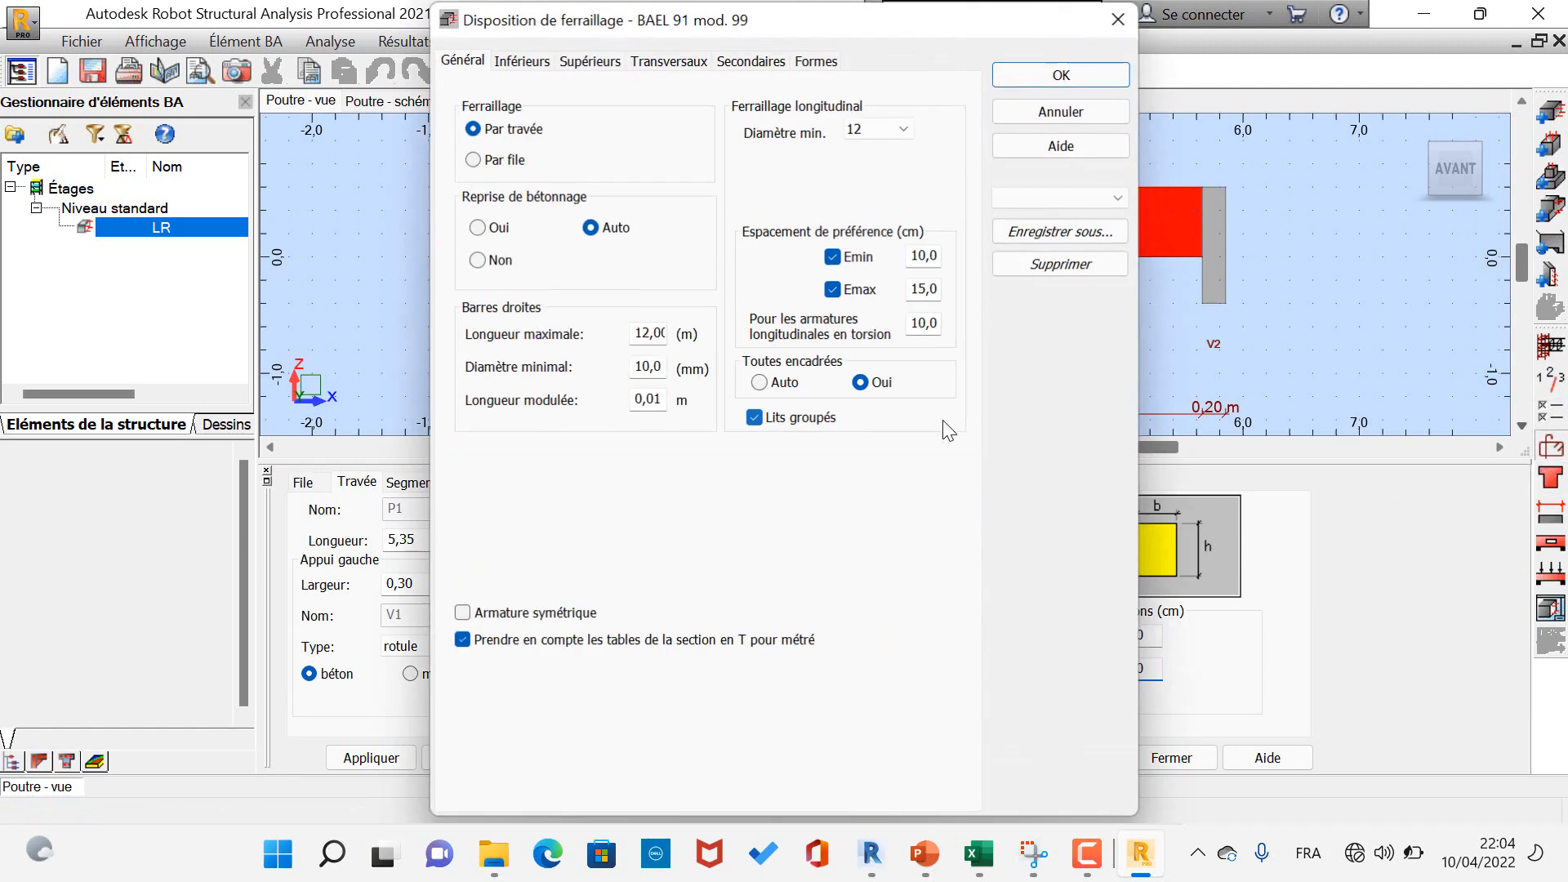
pyautogui.click(589, 62)
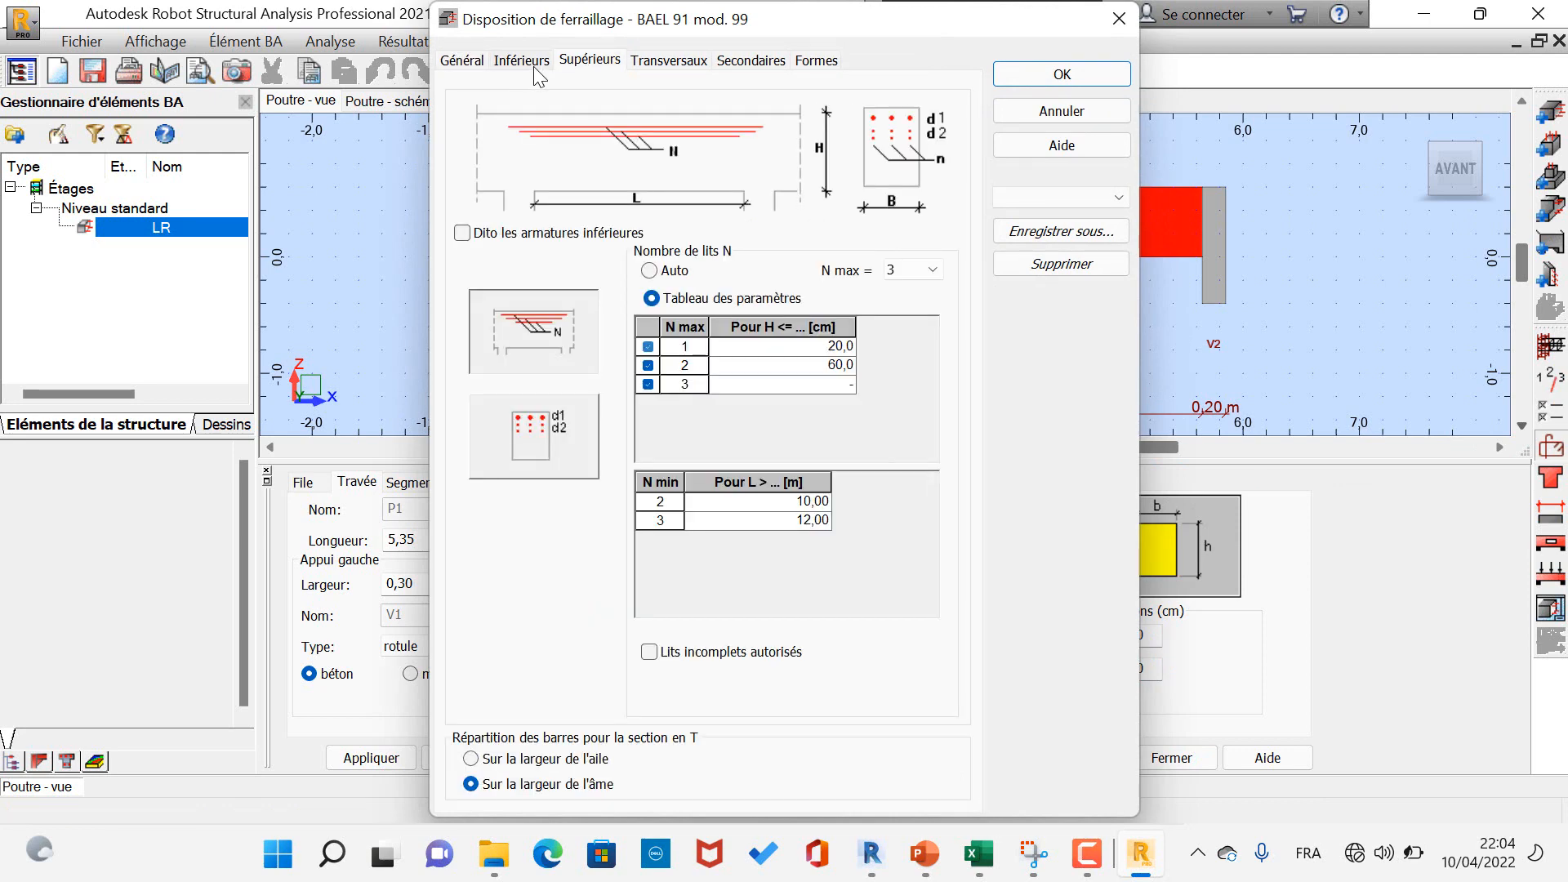
pyautogui.click(532, 64)
pyautogui.click(530, 524)
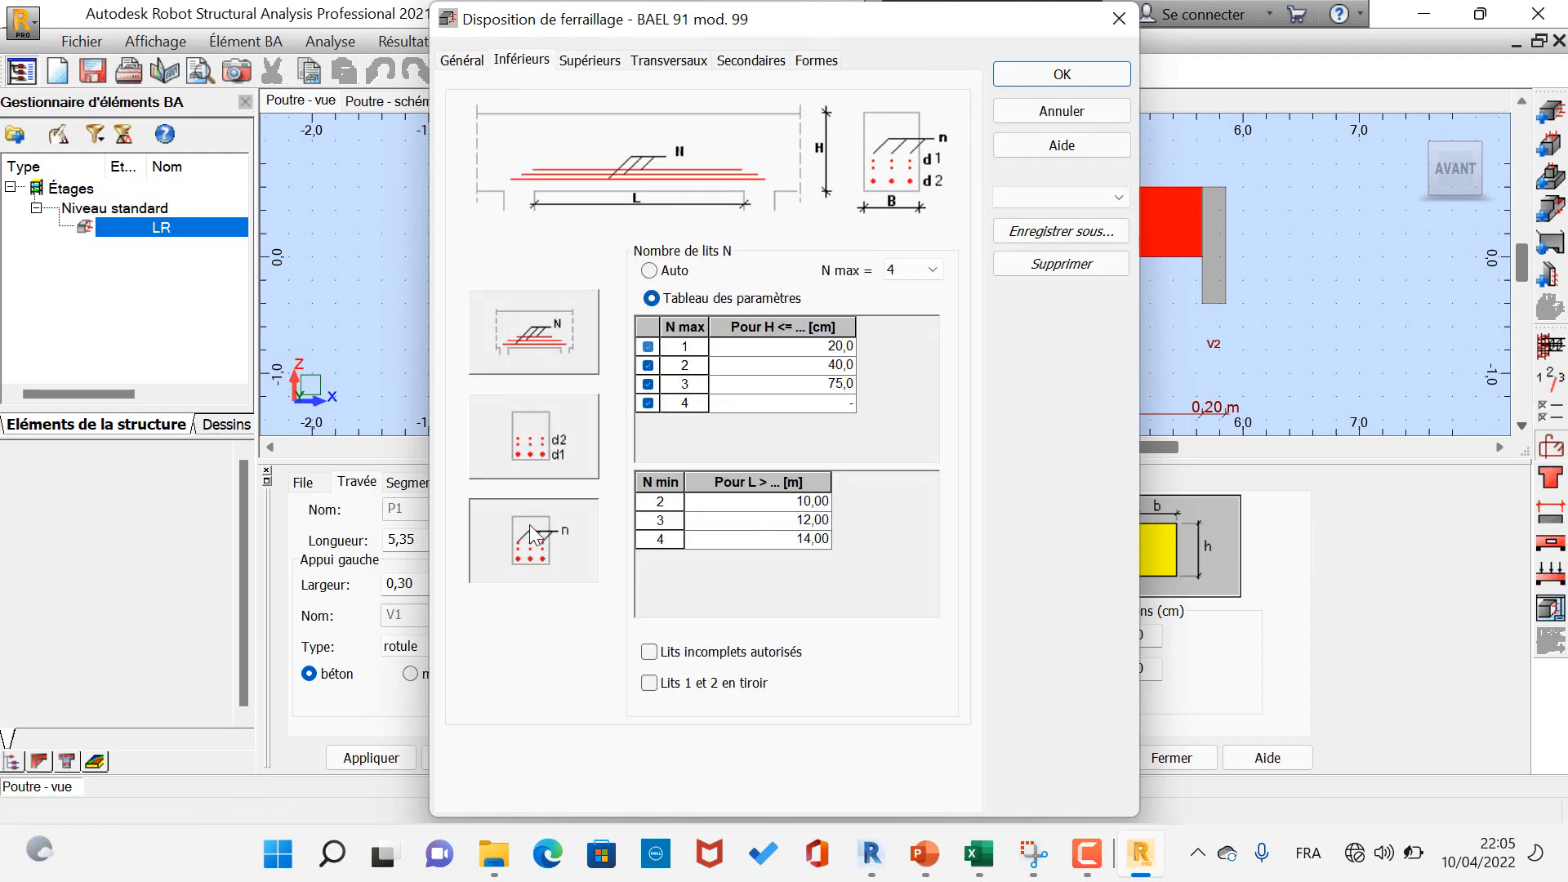
pyautogui.click(842, 346)
pyautogui.click(849, 346)
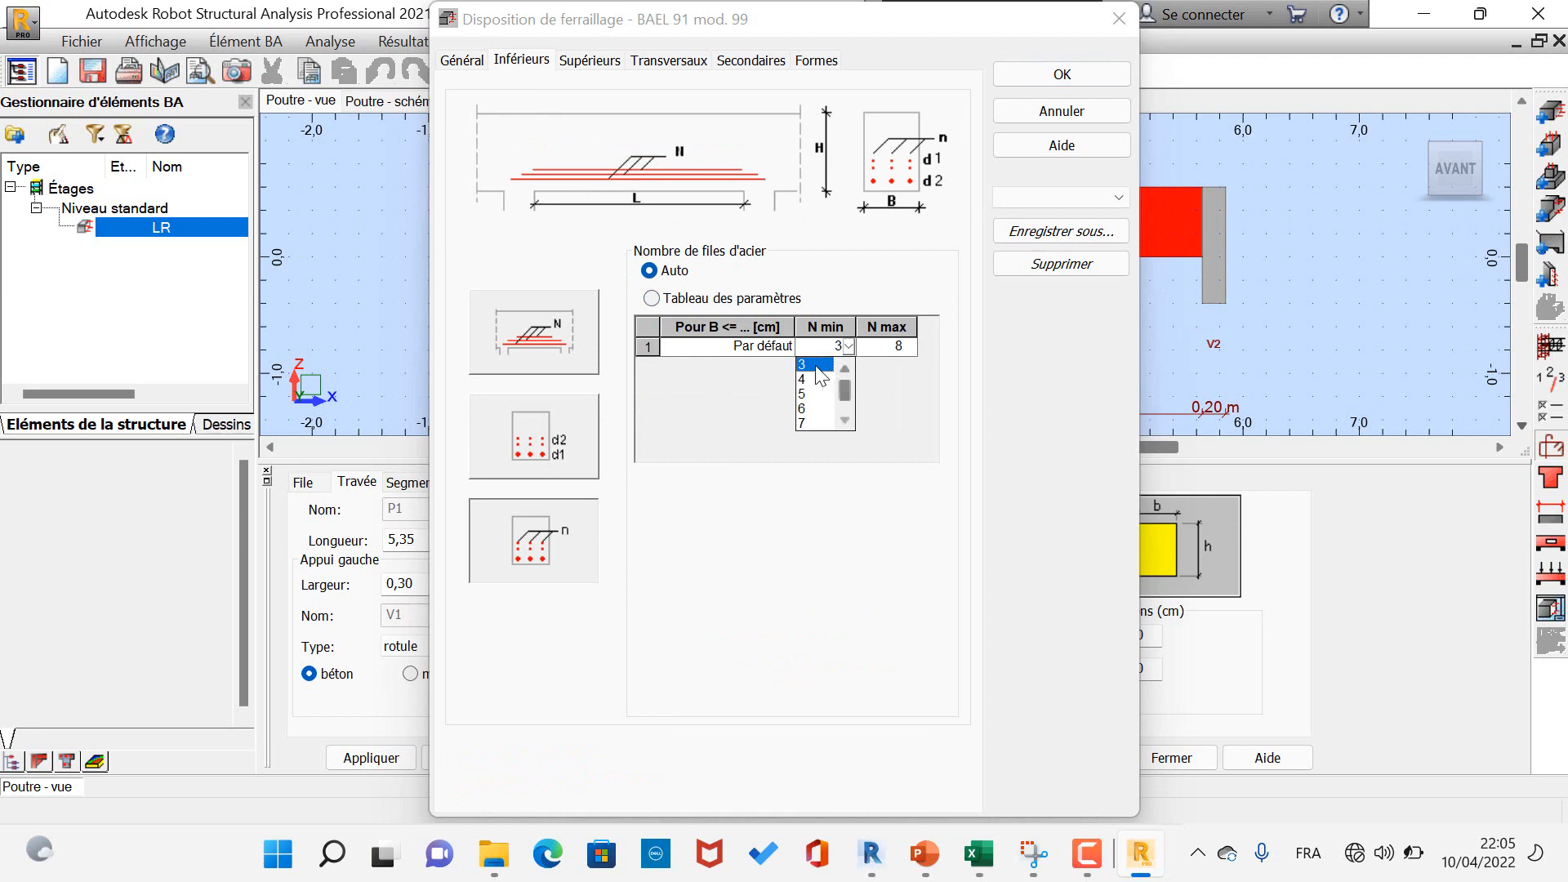
pyautogui.click(801, 376)
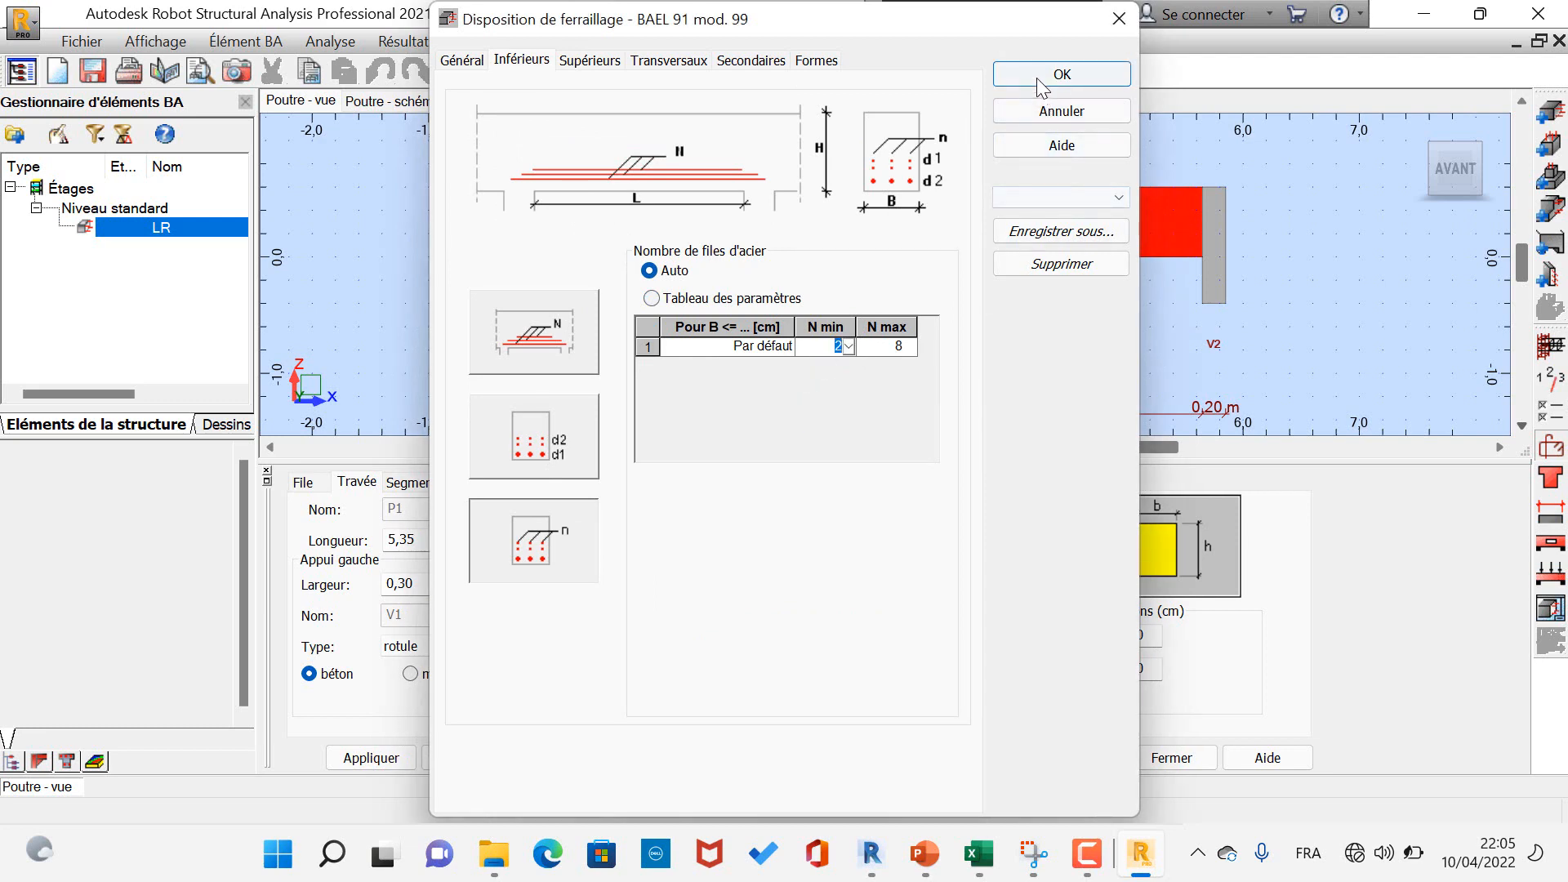
pyautogui.click(1062, 74)
# - Calculate beam LR with drawing generation enabled and dismiss the calculation error report
pyautogui.click(462, 82)
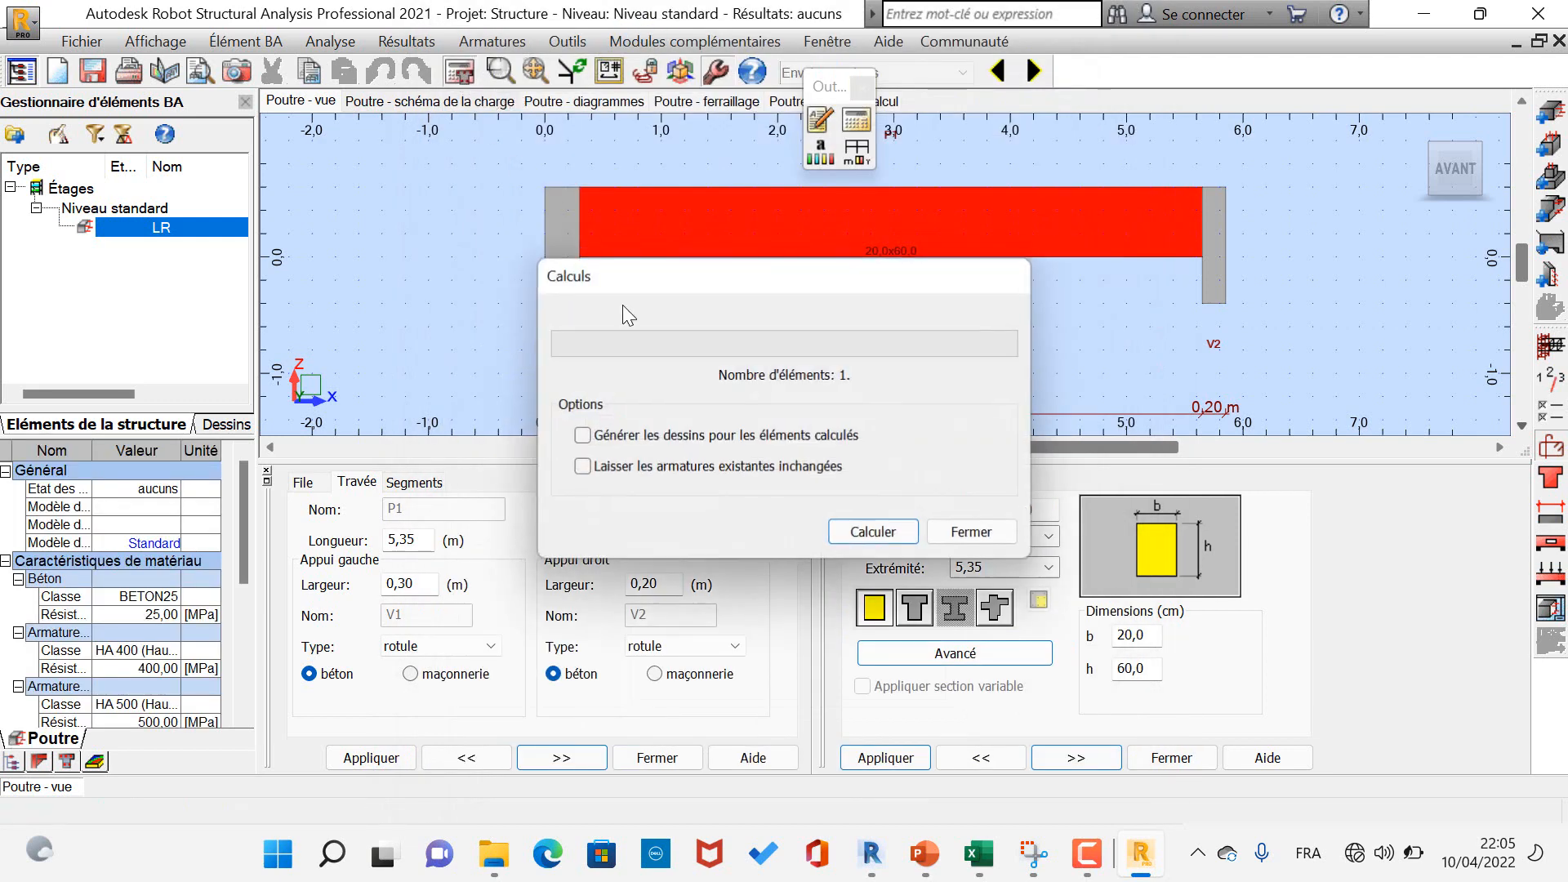
pyautogui.click(634, 437)
pyautogui.click(871, 532)
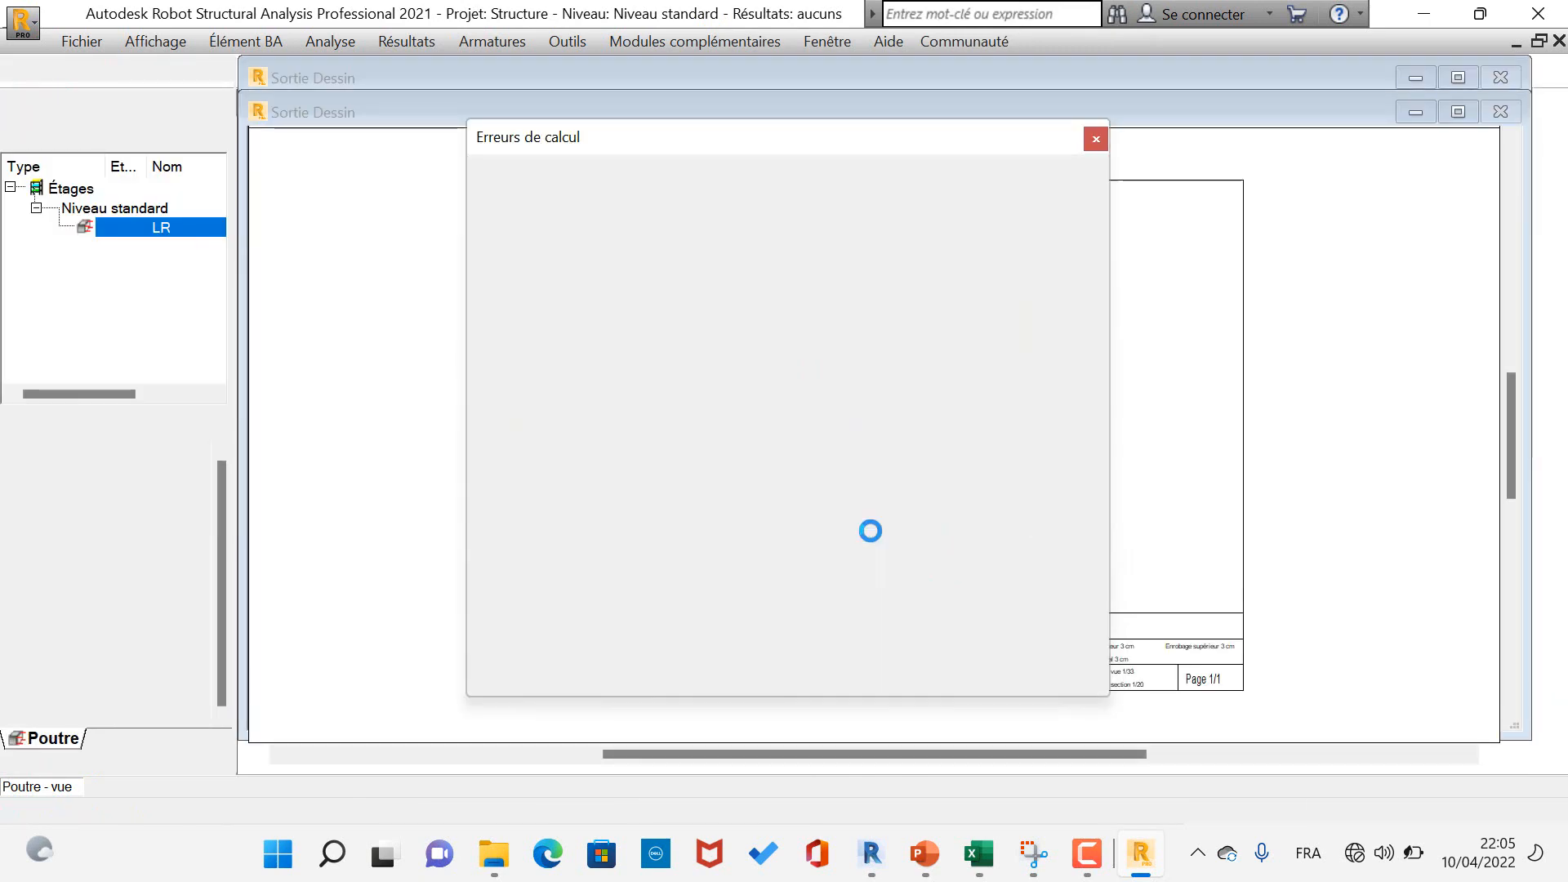
pyautogui.click(854, 683)
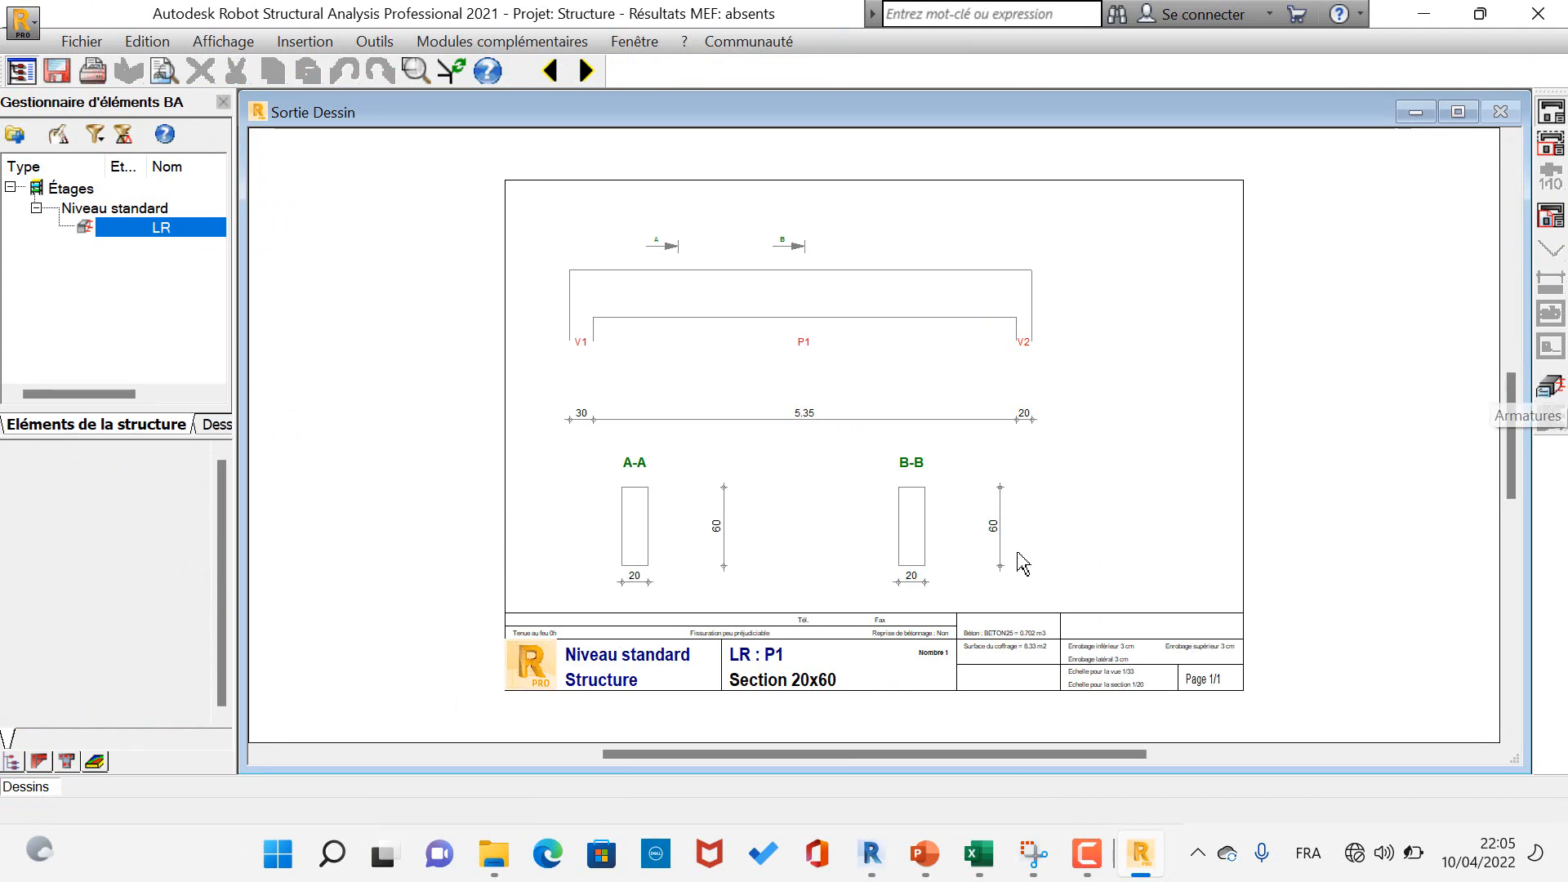
# - Return from the drawing to the beam view and set the section height h to 70 cm
pyautogui.click(1551, 386)
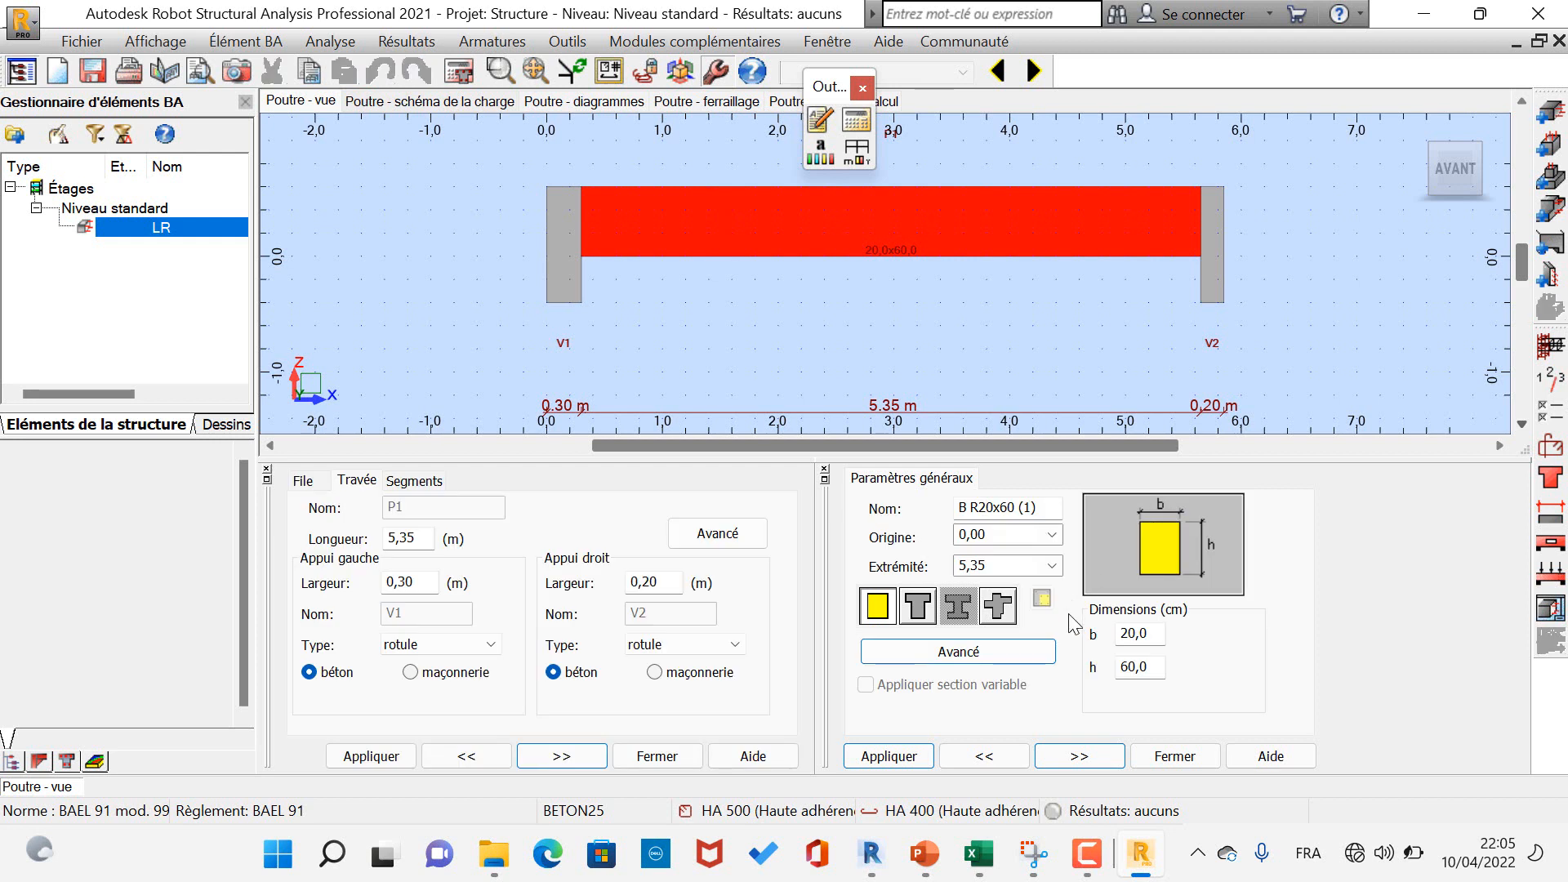
pyautogui.moveTo(1148, 668); pyautogui.dragTo(1060, 662)
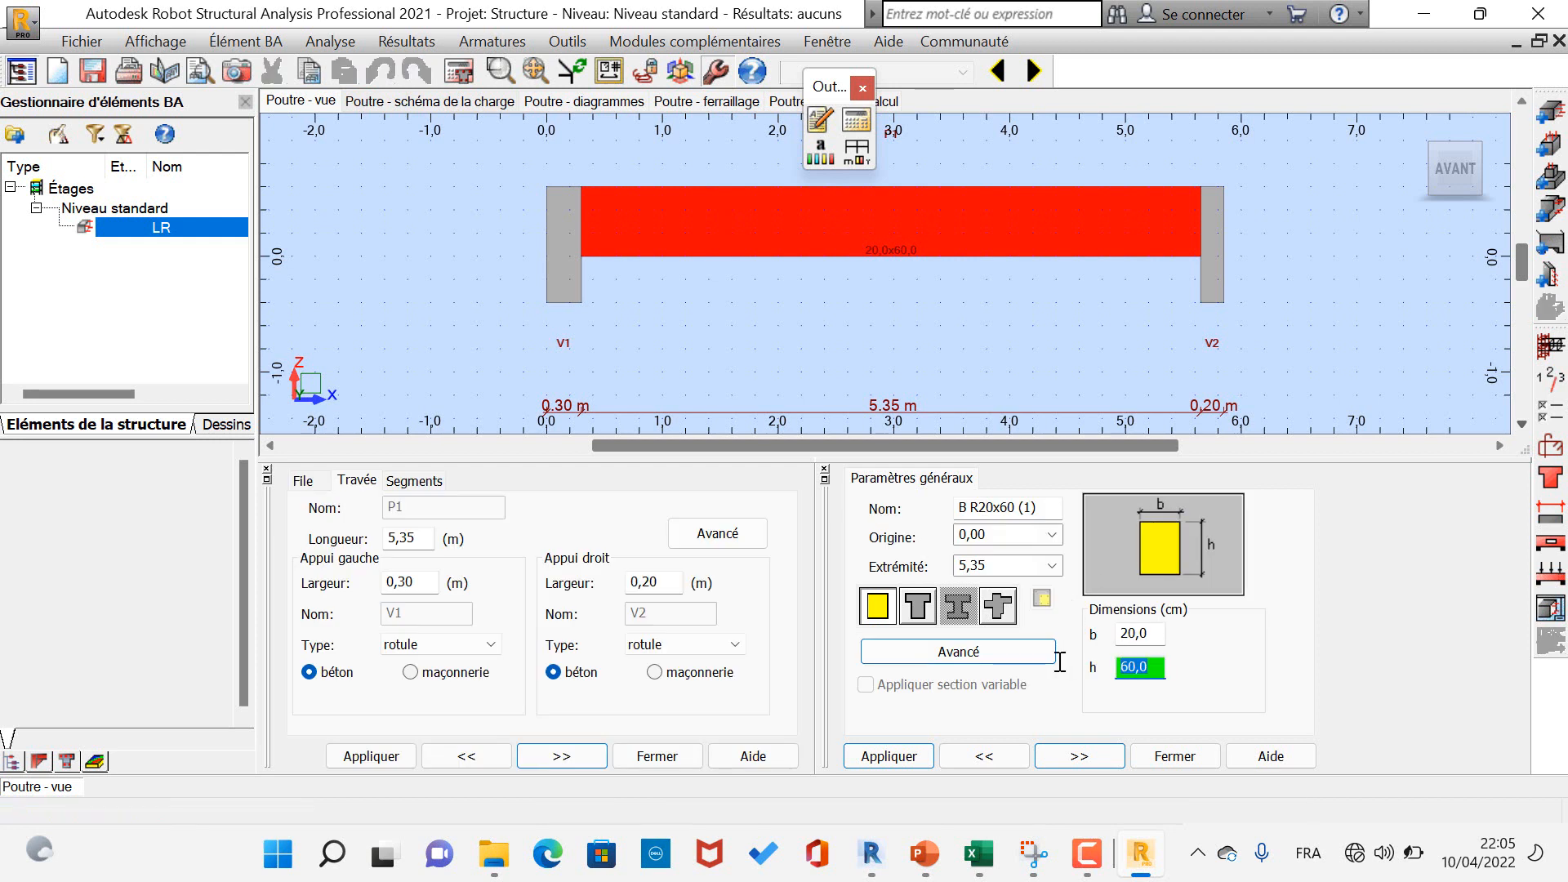
pyautogui.click(888, 755)
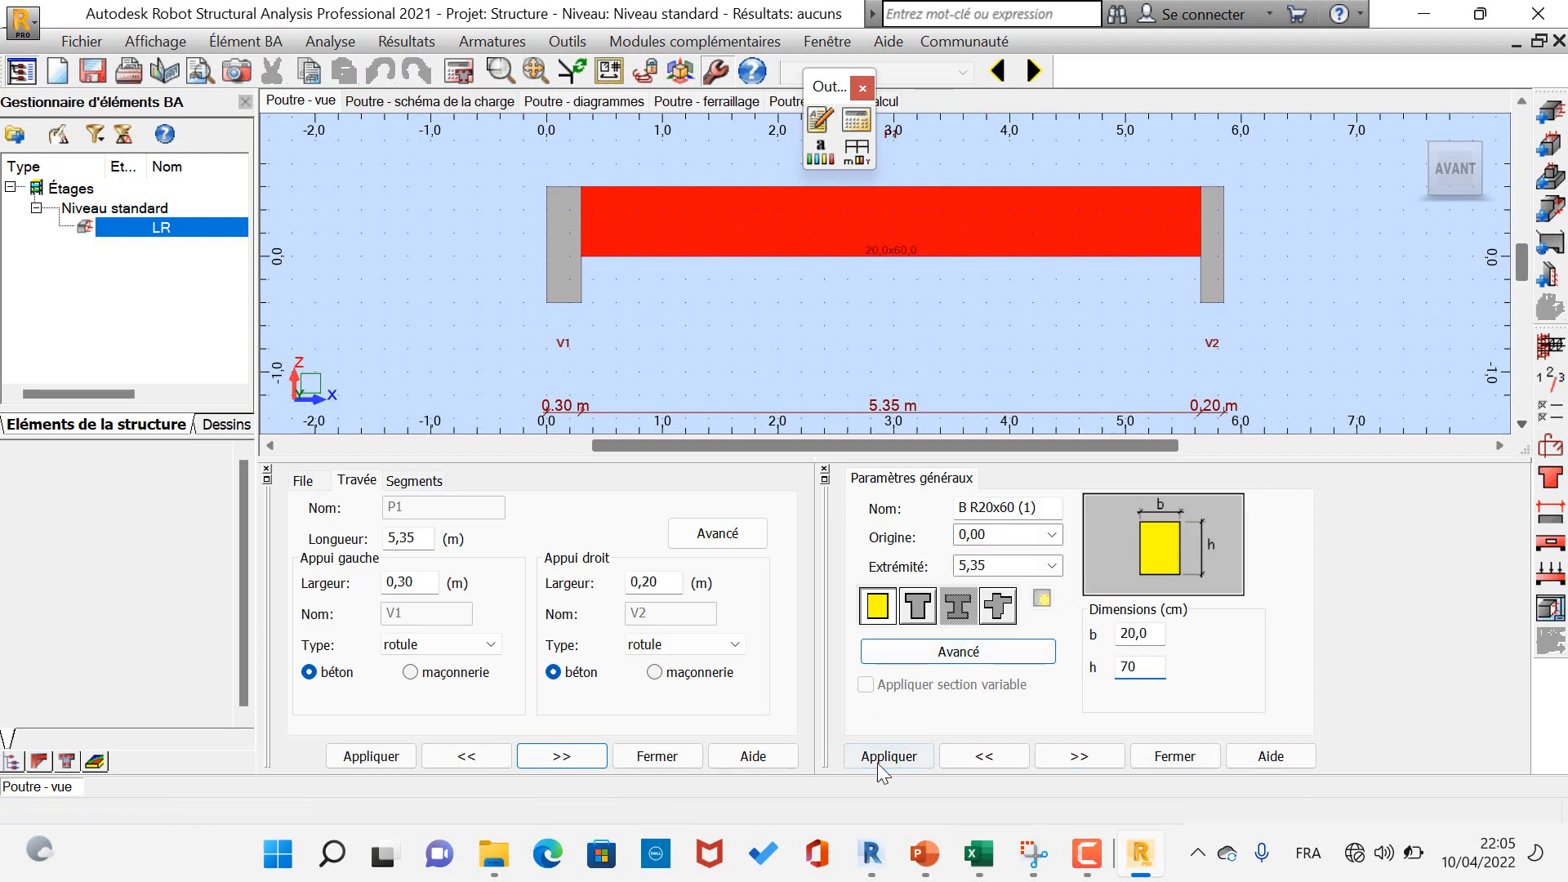
# - Recalculate the deepened beam LR with drawing generation enabled, dismiss the calculation report, and inspect the reinforcement drawing's elevation, sections and bar schedule
pyautogui.click(932, 477)
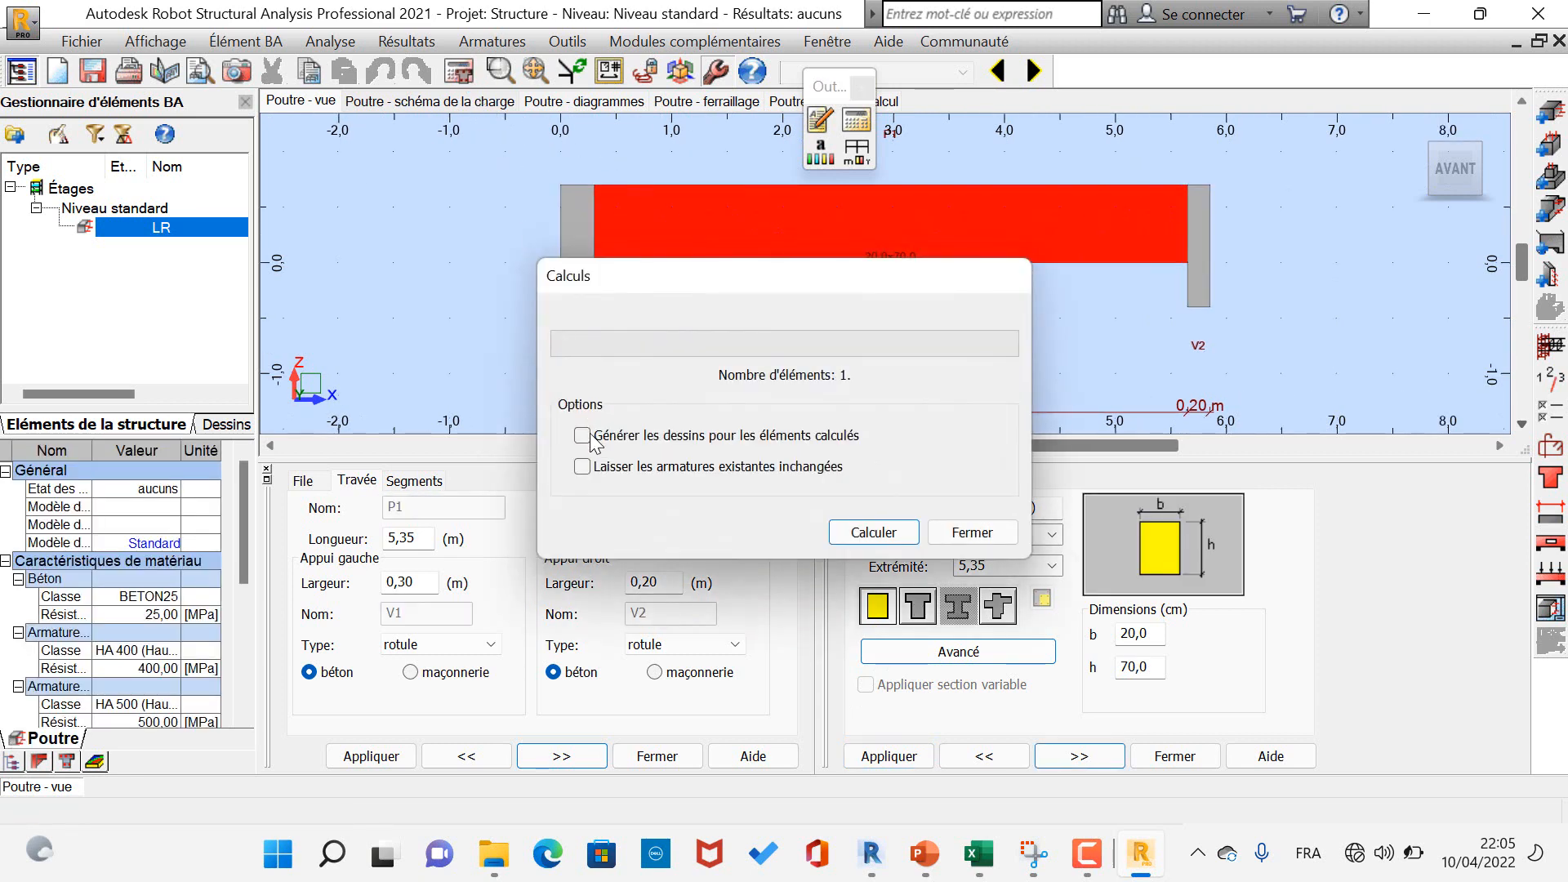
pyautogui.click(595, 441)
pyautogui.click(859, 535)
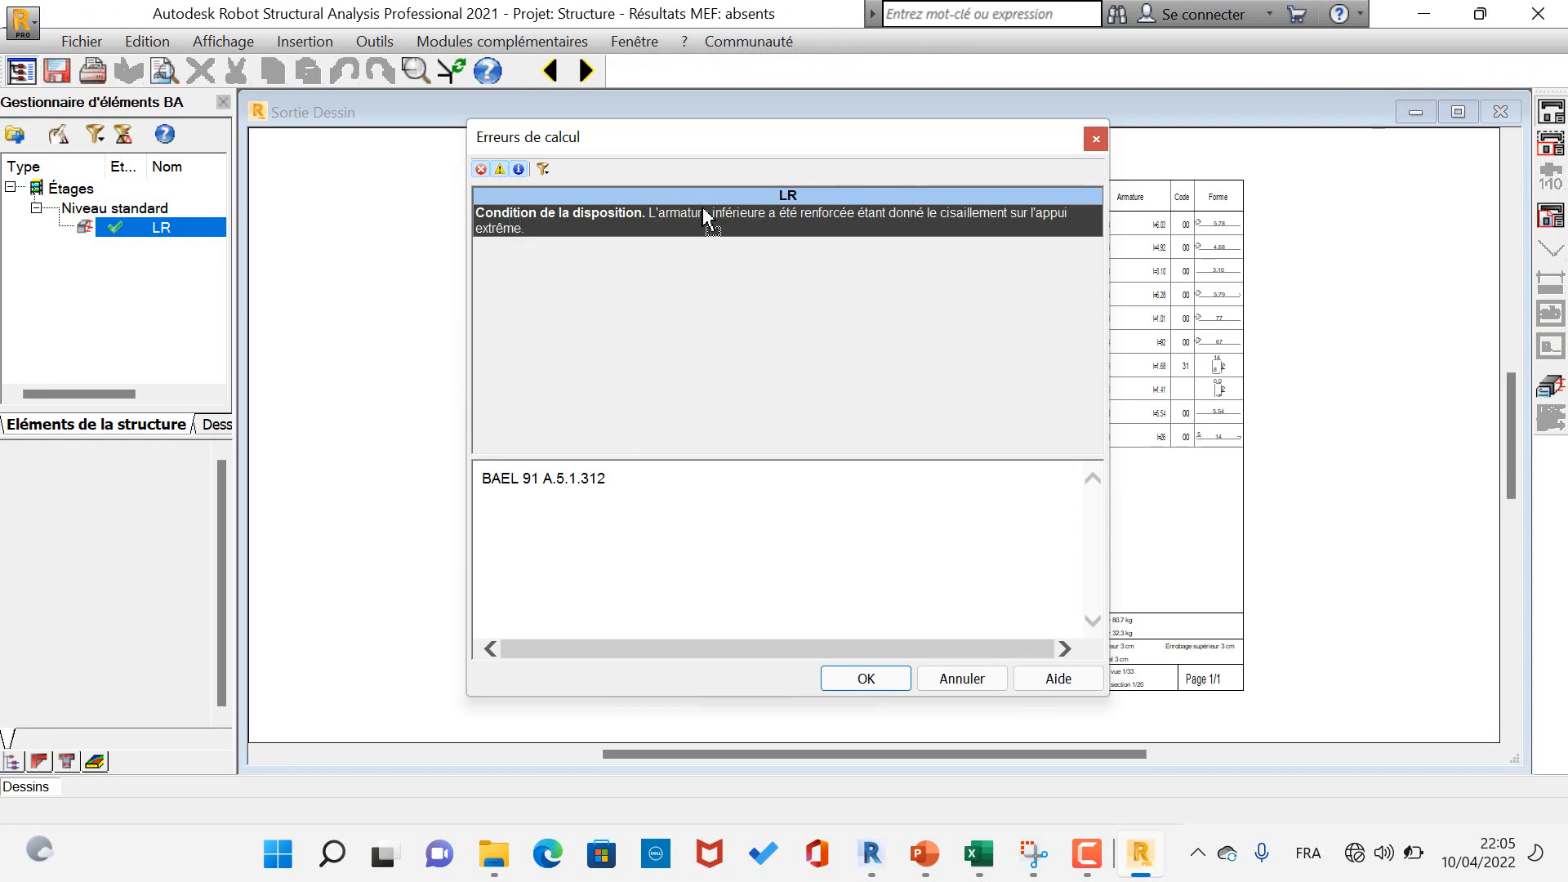
pyautogui.click(851, 679)
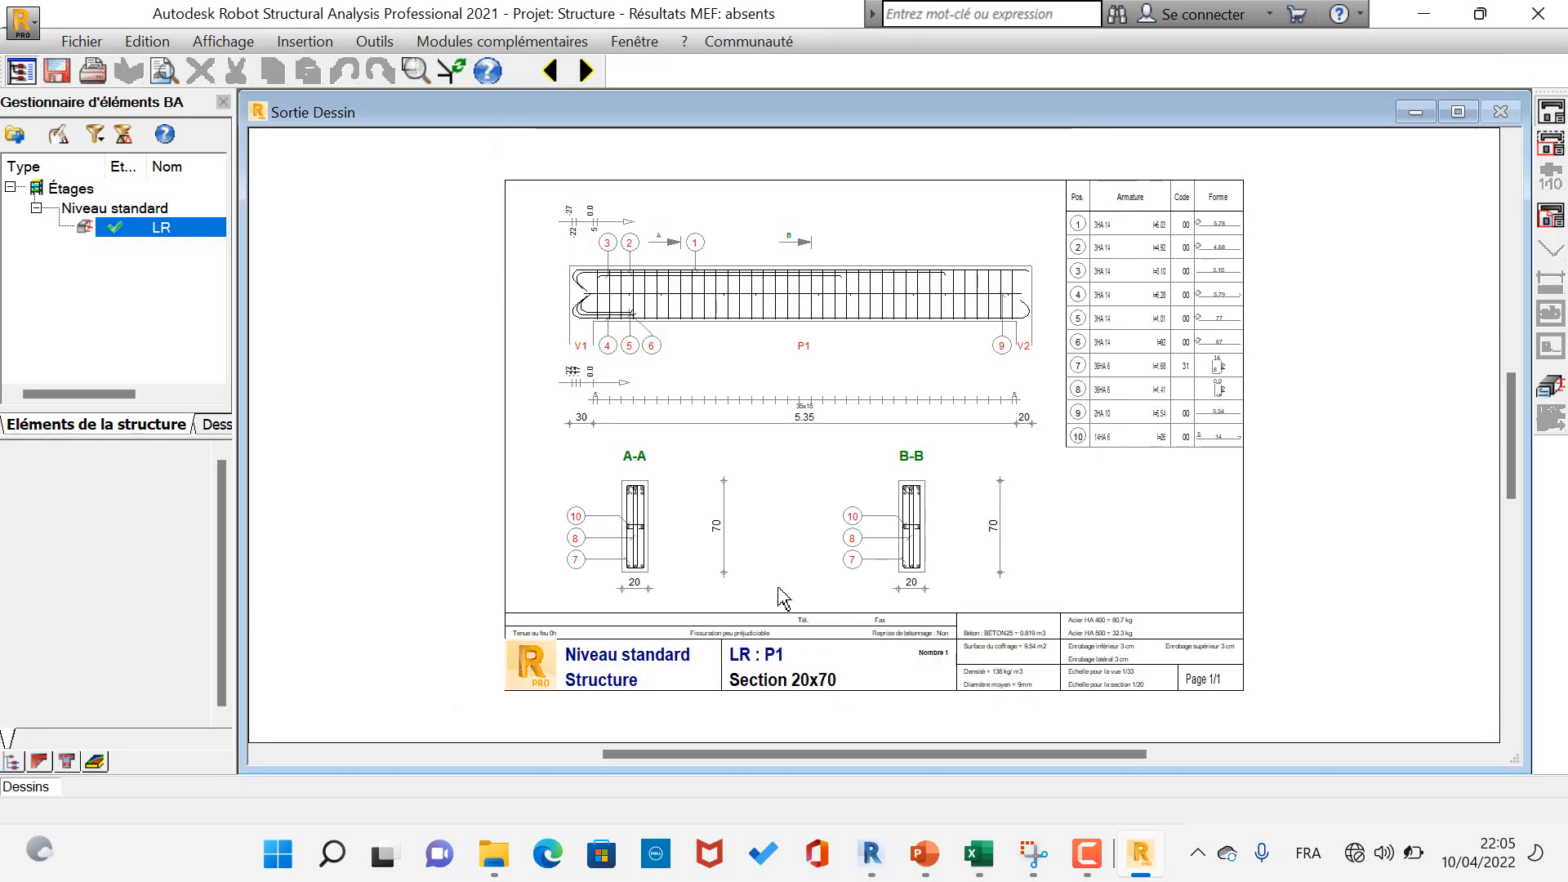
pyautogui.scroll(3, 664, 380)
pyautogui.scroll(-1, 664, 381)
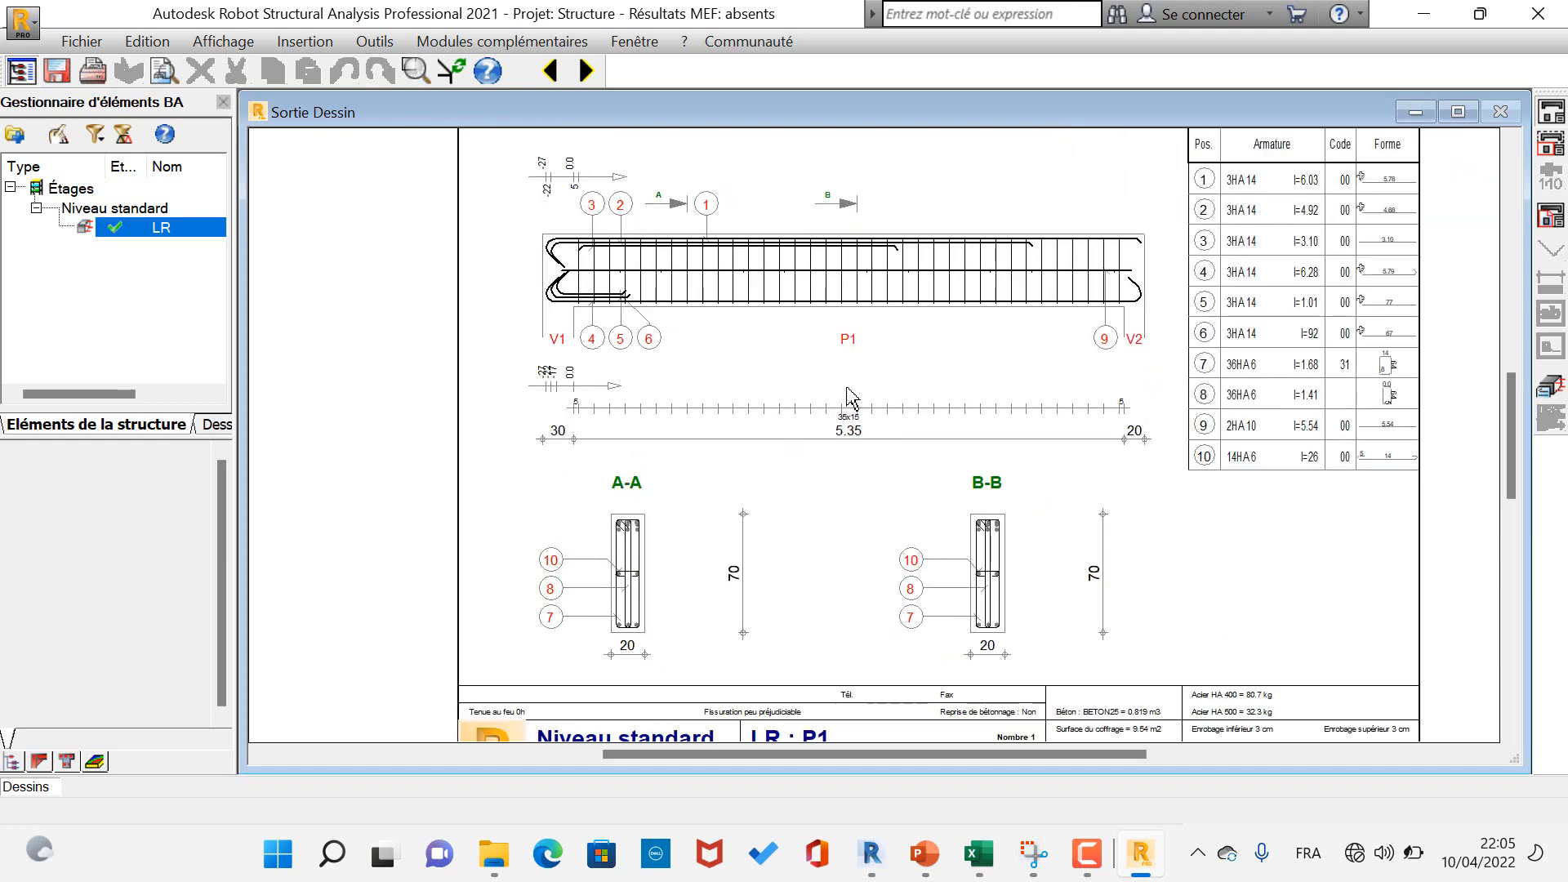
pyautogui.scroll(-1, 904, 482)
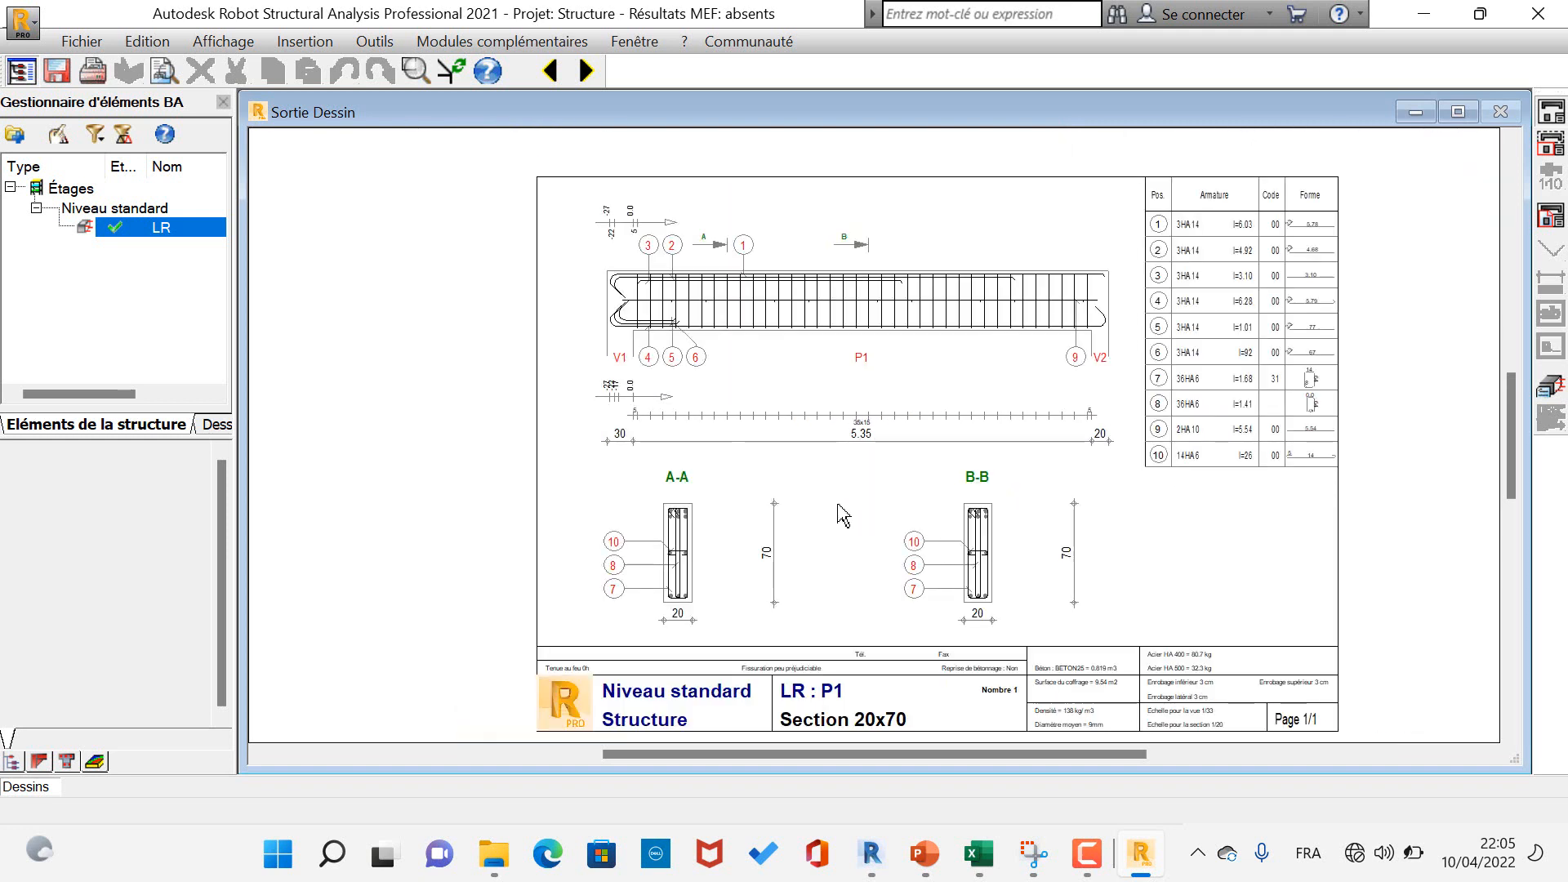
pyautogui.scroll(-1, 744, 494)
pyautogui.scroll(2, 694, 384)
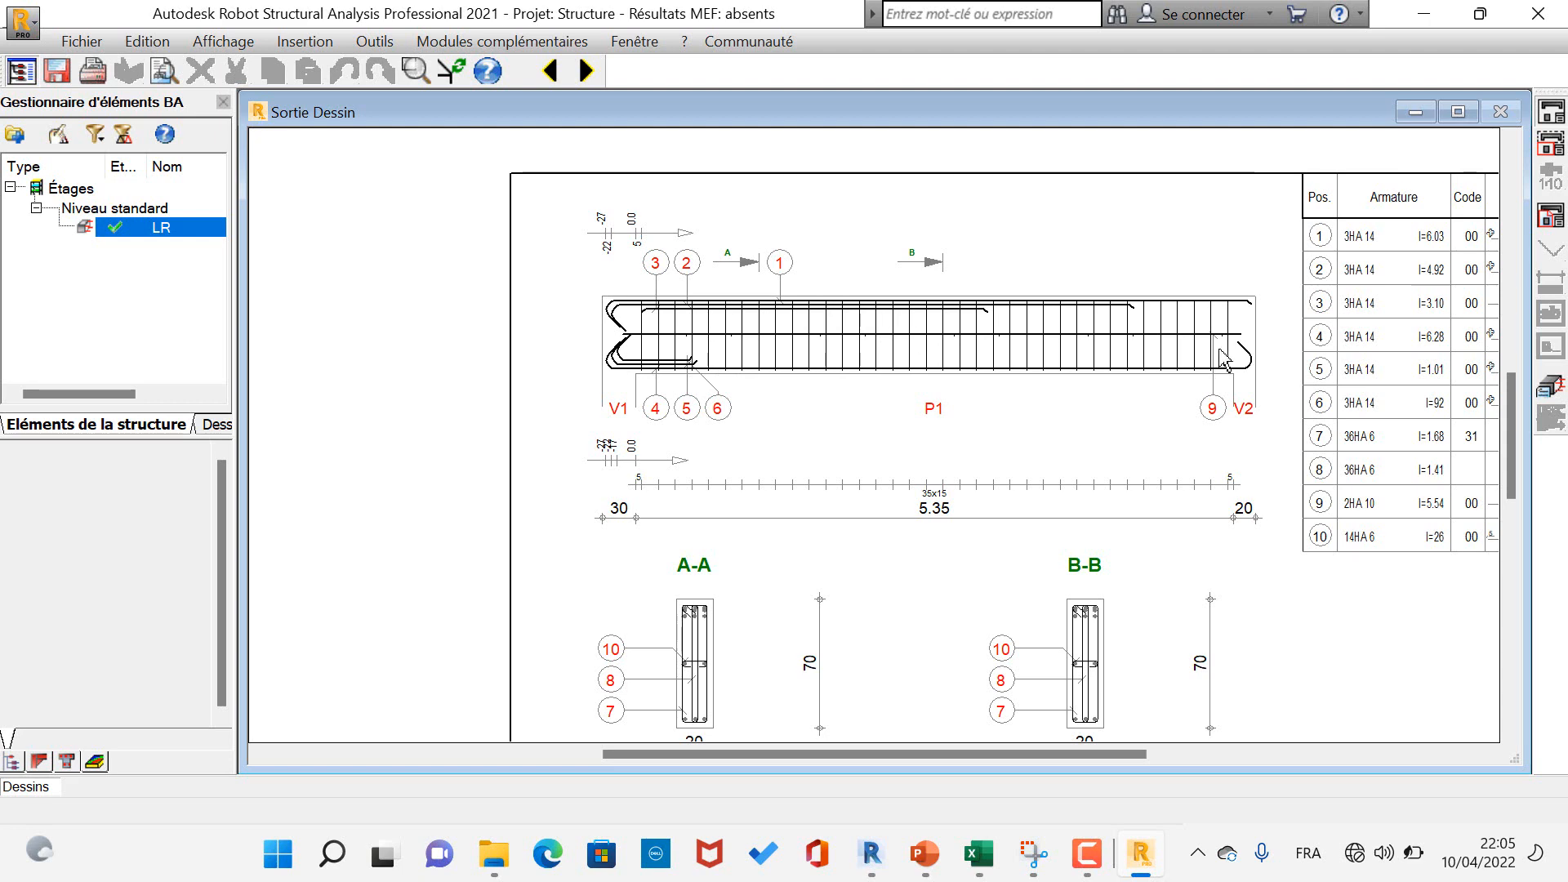
# - Display the steel area (Sections d'acier) diagrams for beam LR and reopen its reinforcement drawing
pyautogui.click(1550, 387)
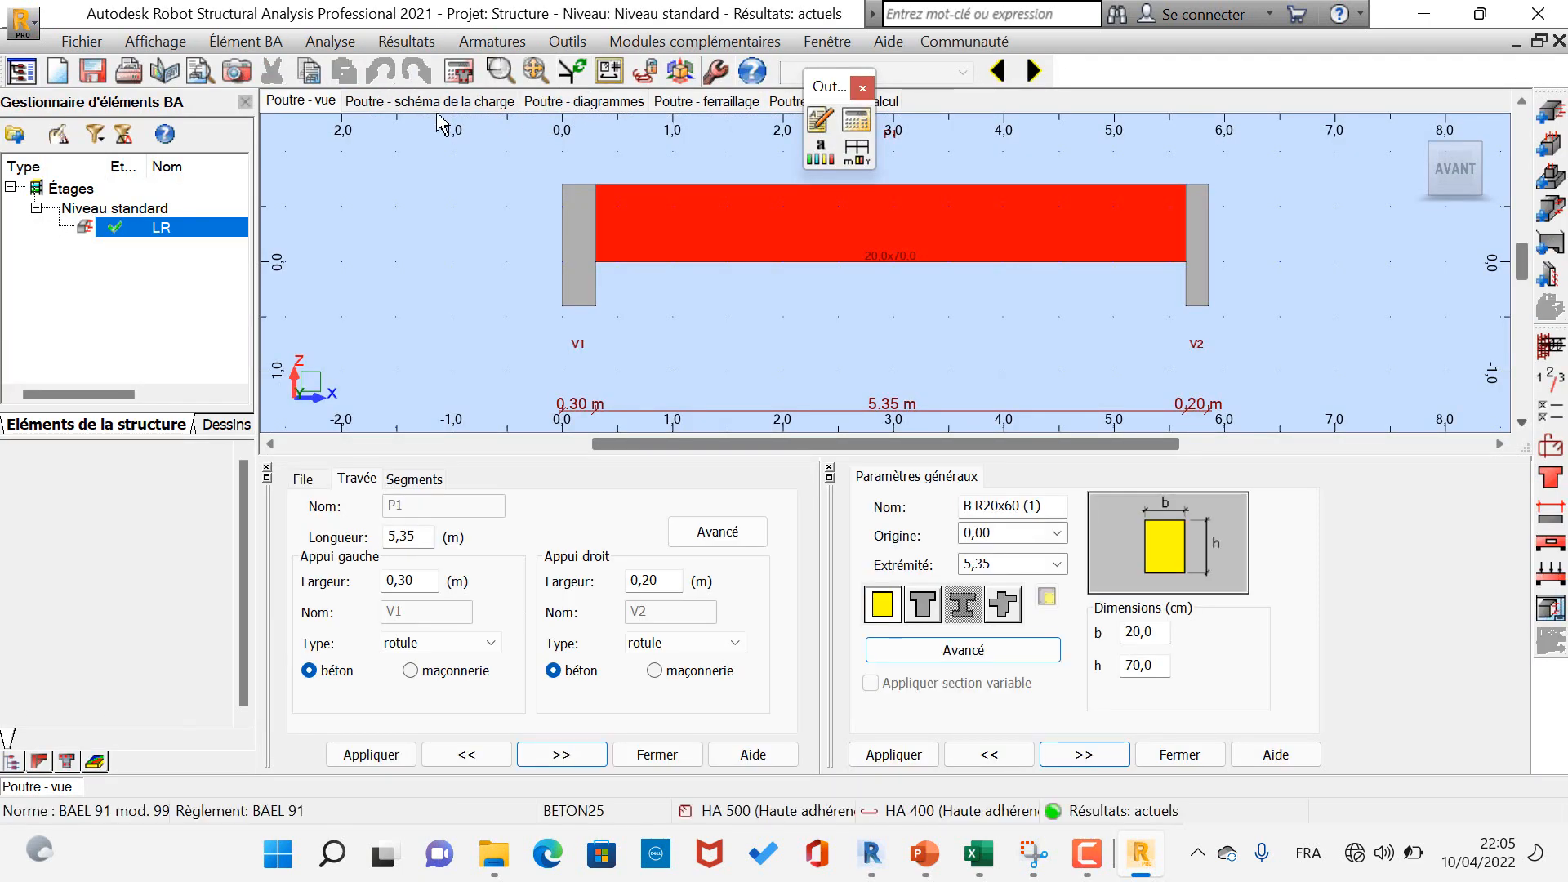
pyautogui.click(608, 100)
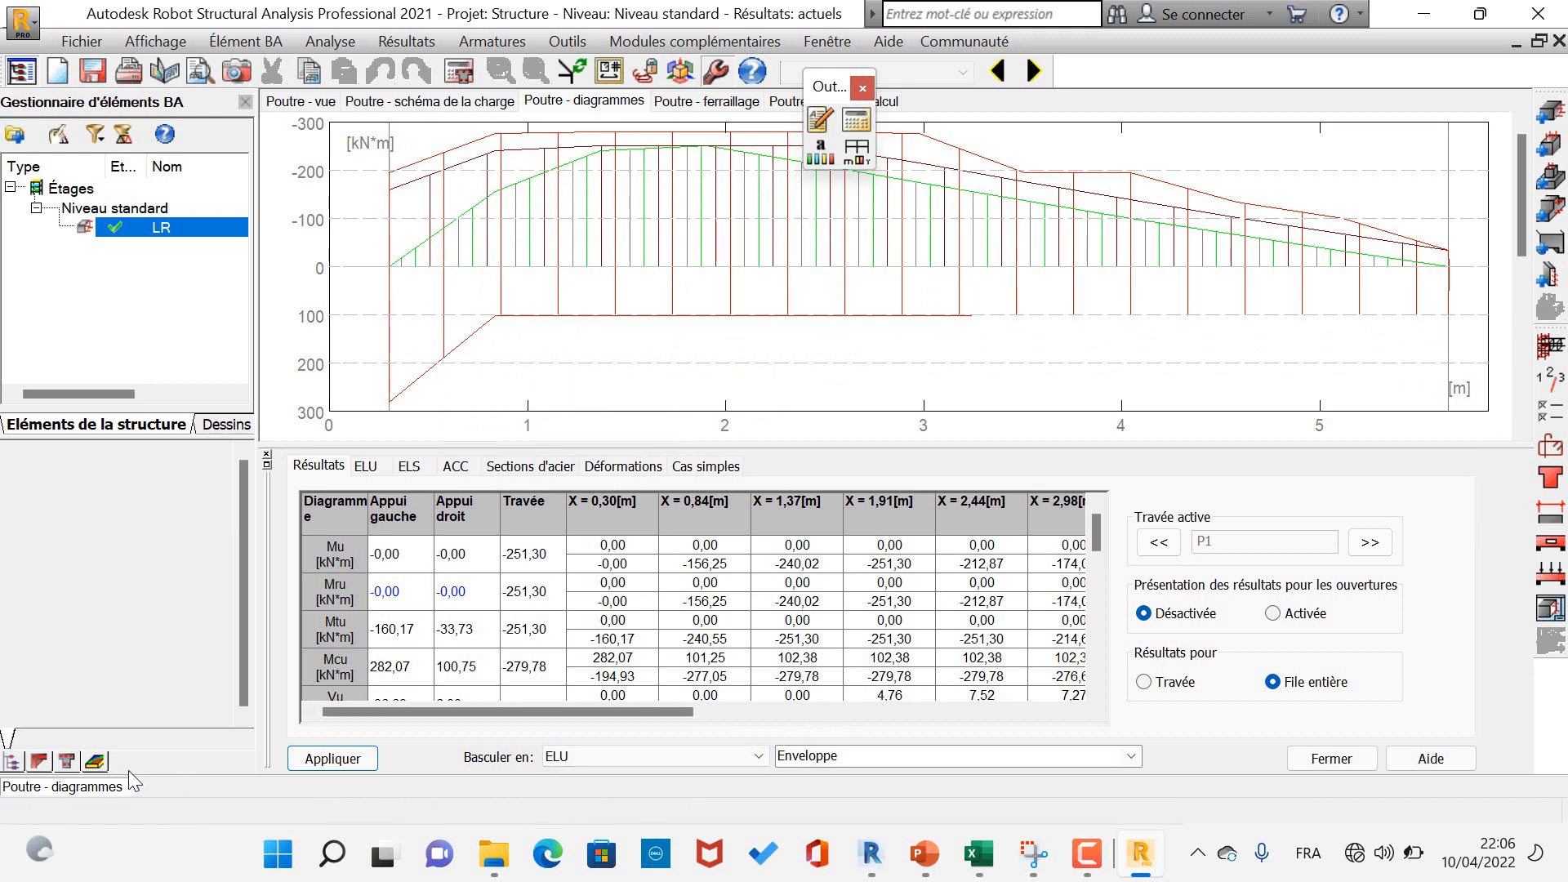
pyautogui.press('F10')
pyautogui.click(555, 758)
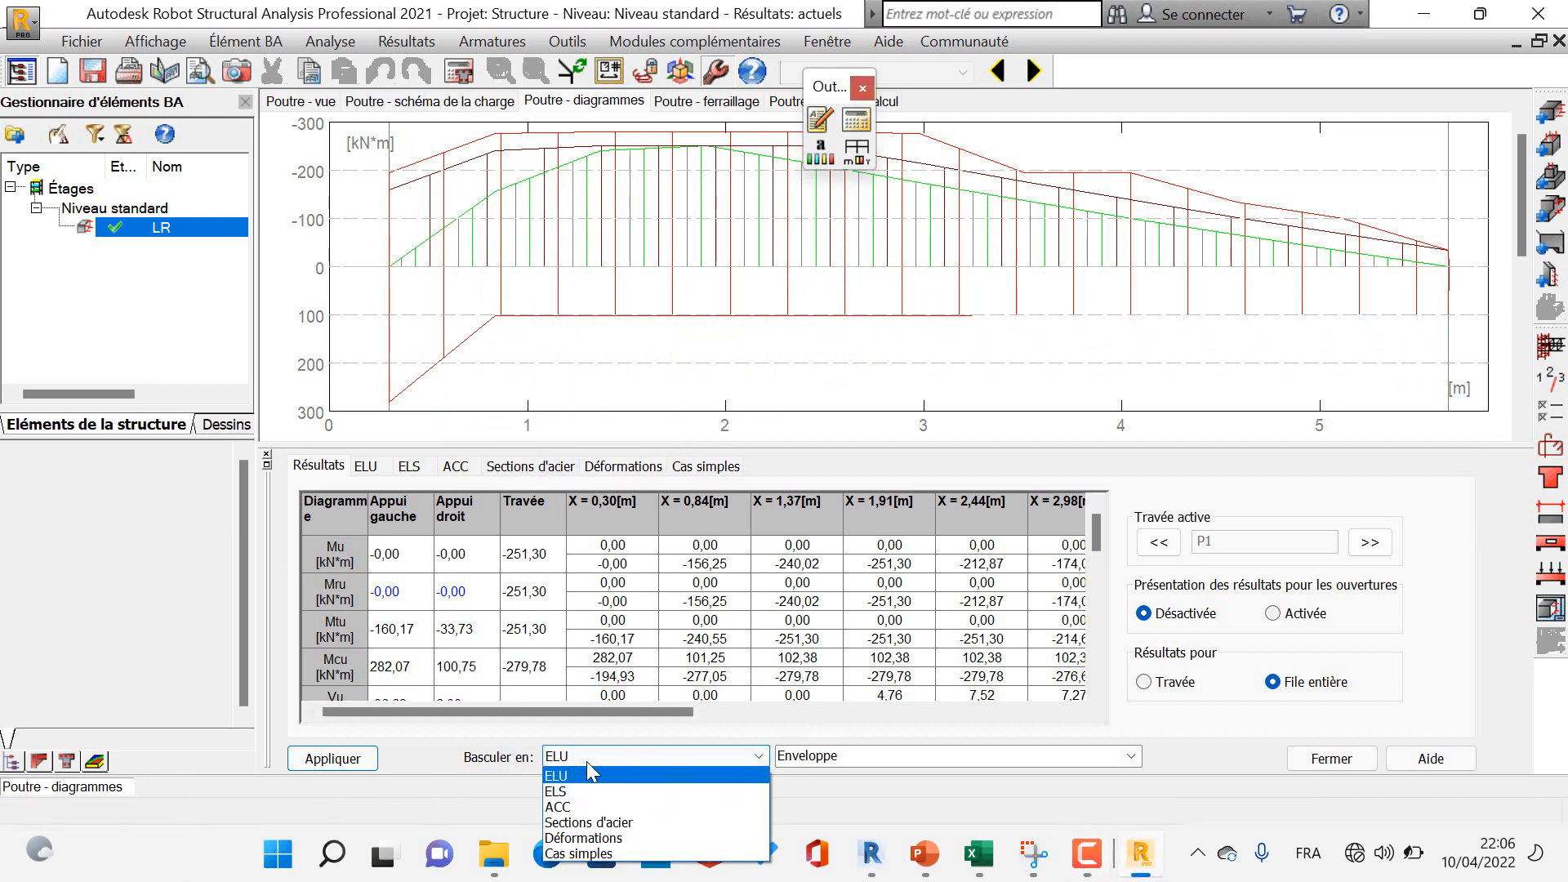
pyautogui.click(580, 824)
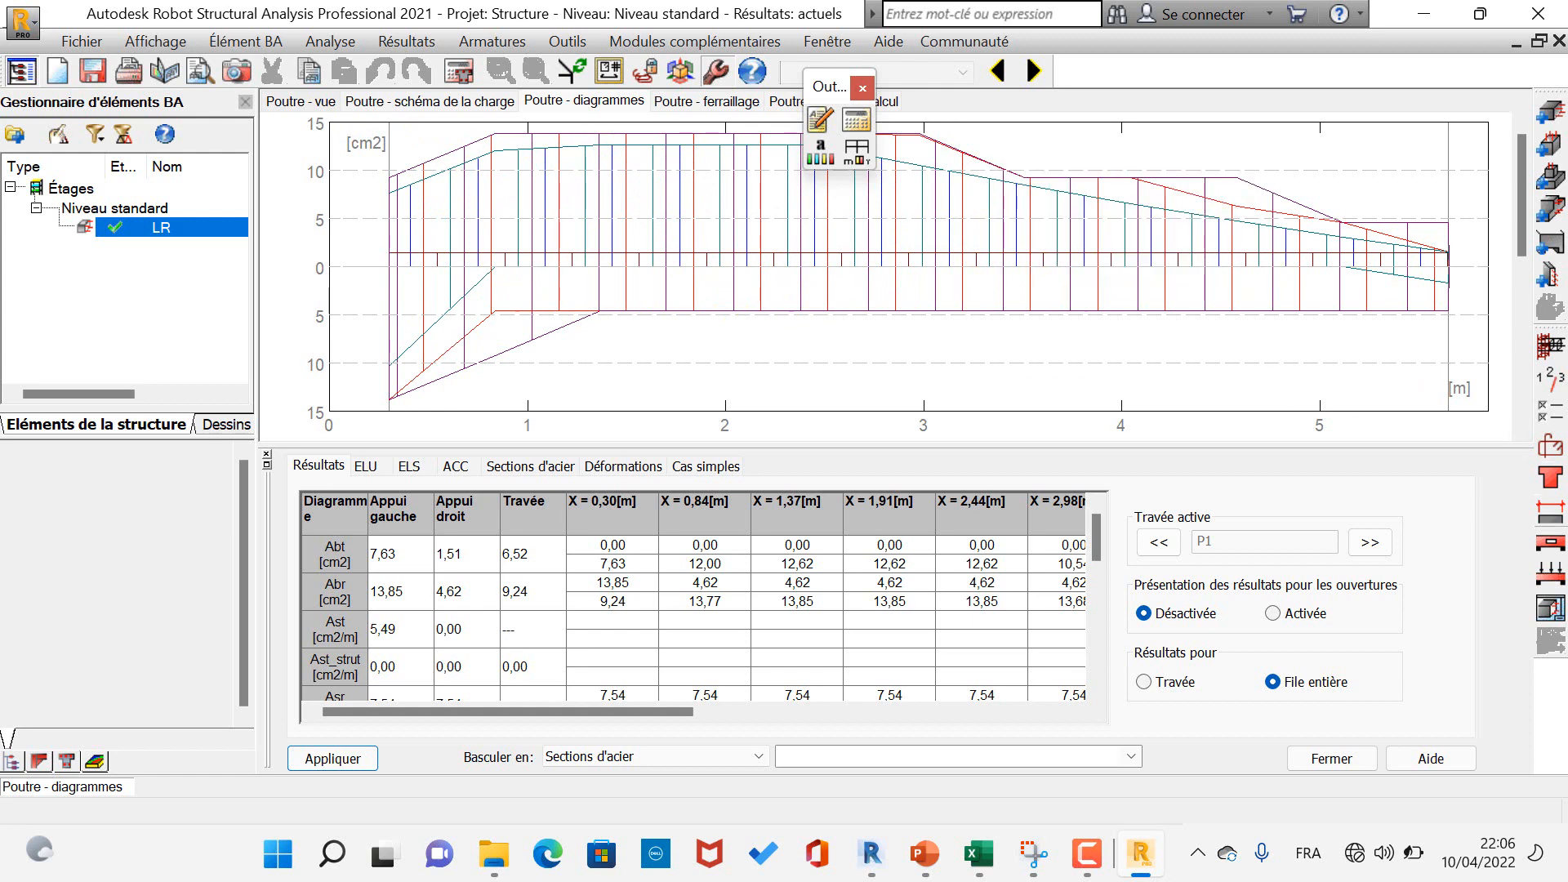
pyautogui.click(1544, 614)
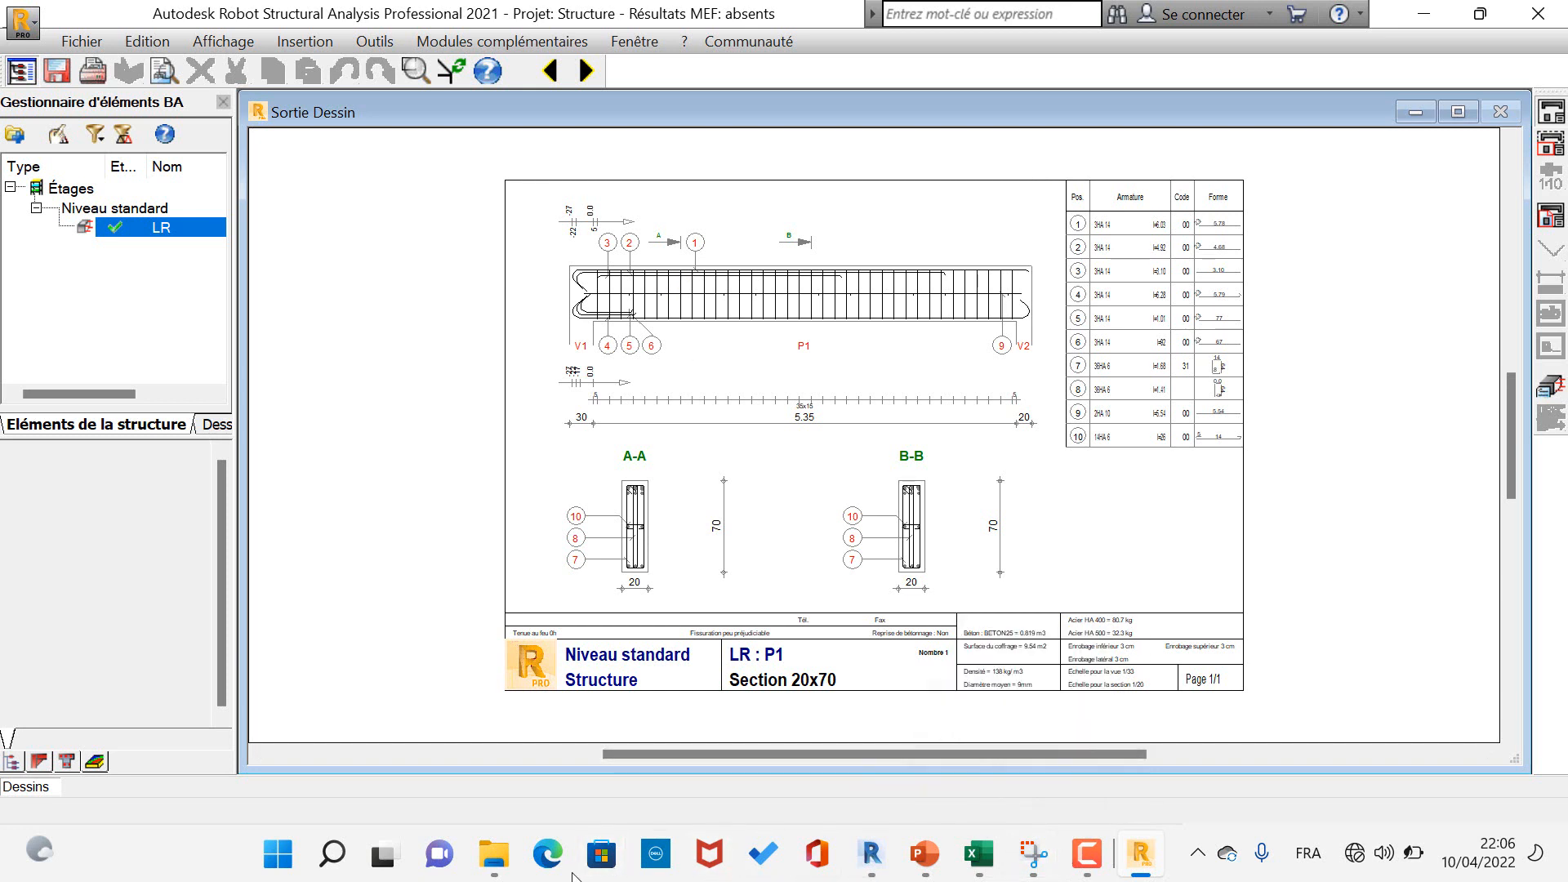
pyautogui.press('F10')
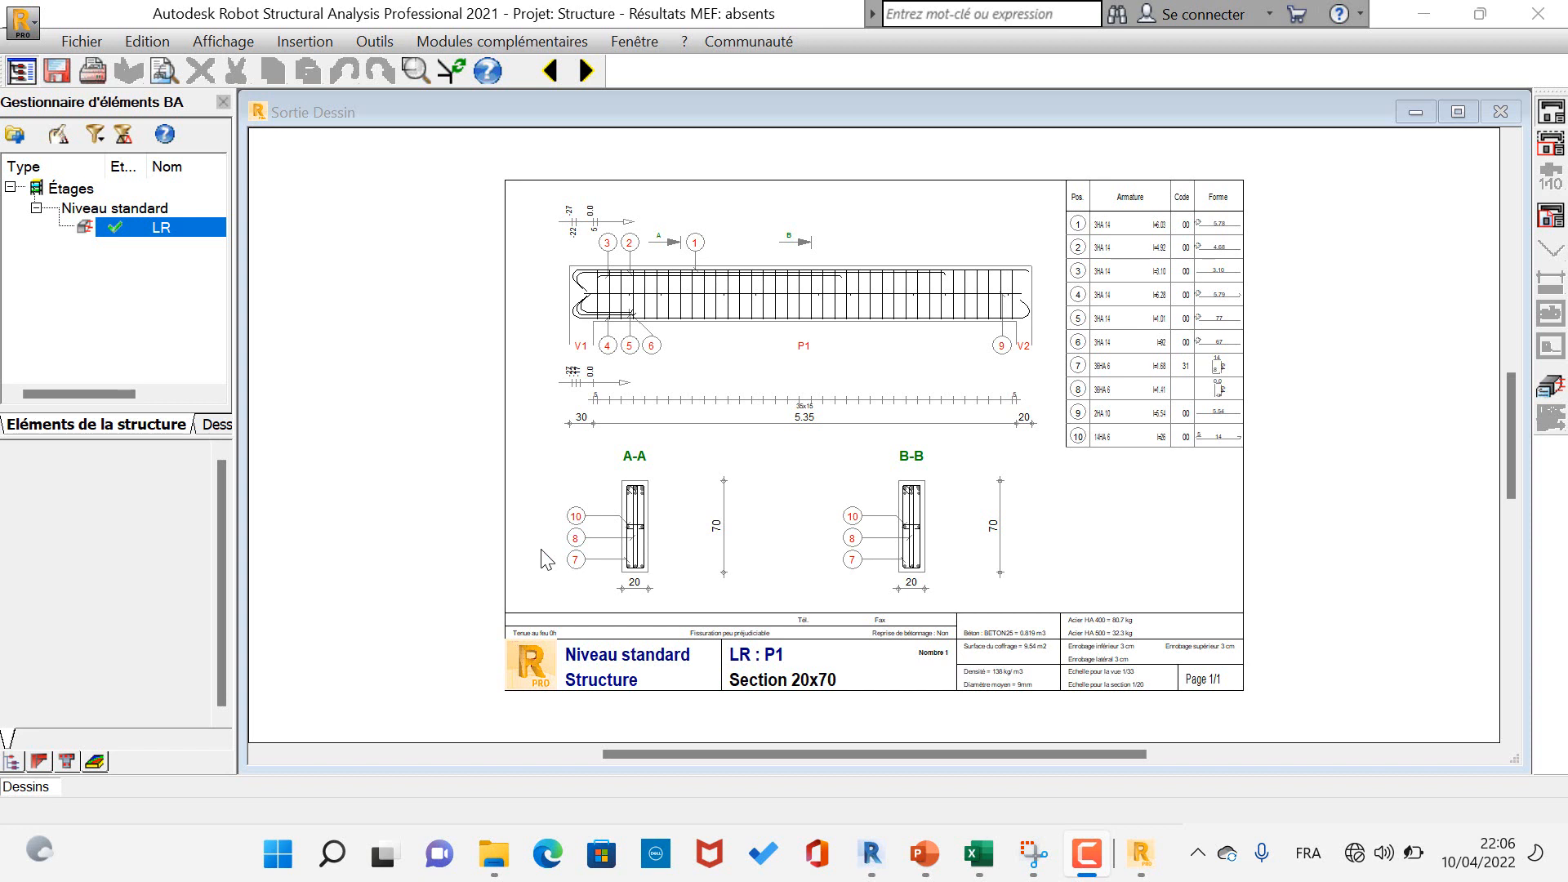